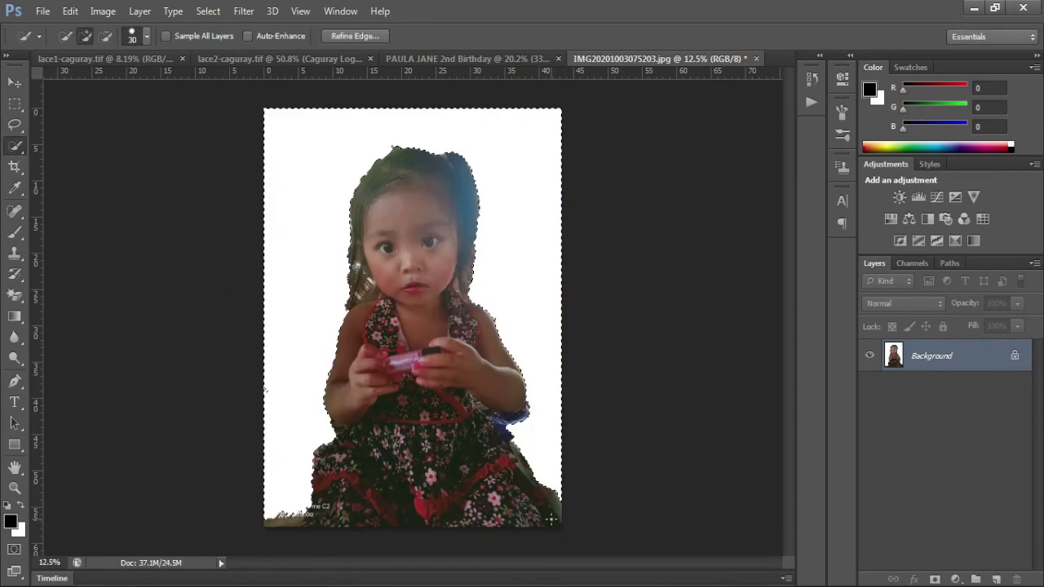
# Set the Eraser to 48 px and erase the grey hair tuft on top of the head
pyautogui.press('m')
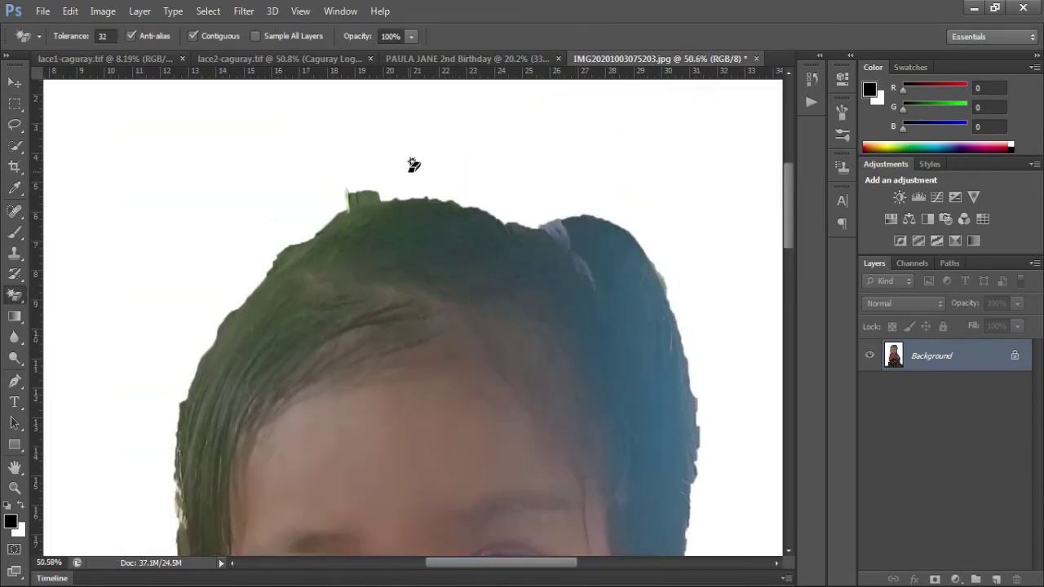
pyautogui.press('e')
pyautogui.rightClick(491, 165)
pyautogui.moveTo(508, 203); pyautogui.dragTo(515, 204)
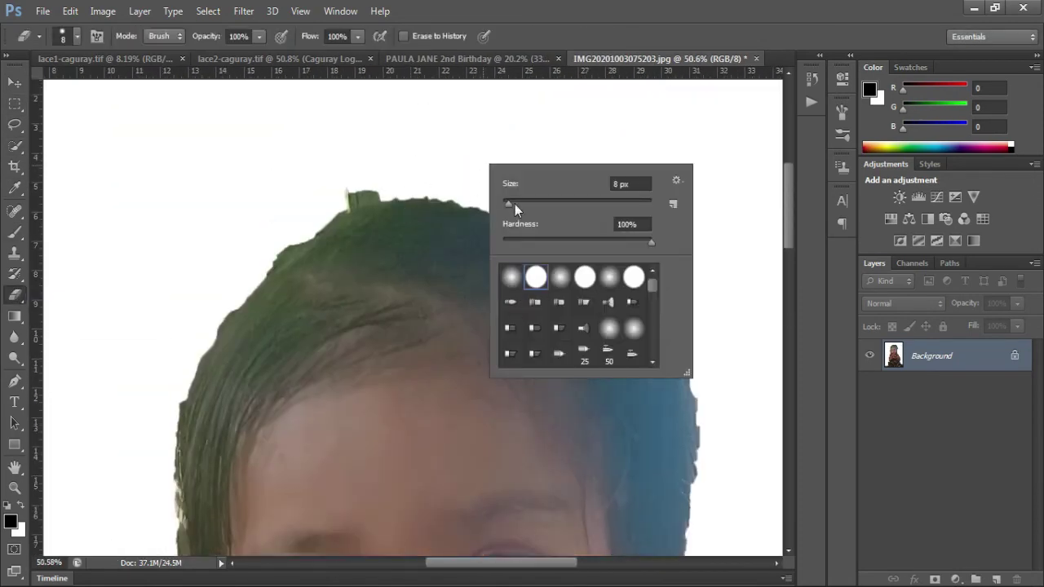
pyautogui.press('Return')
pyautogui.moveTo(335, 208); pyautogui.dragTo(397, 183)
pyautogui.rightClick(248, 250)
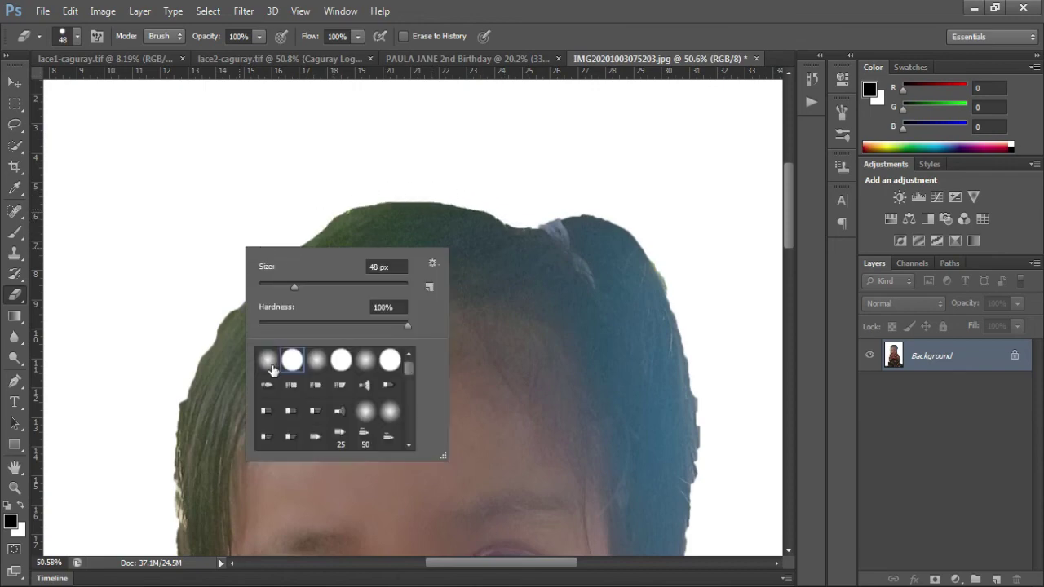
pyautogui.moveTo(311, 225)
pyautogui.mouseDown()
pyautogui.moveTo(377, 200)
pyautogui.moveTo(581, 219)
pyautogui.moveTo(663, 280)
pyautogui.moveTo(693, 408)
pyautogui.mouseUp()
pyautogui.scroll(-3, 741, 421)
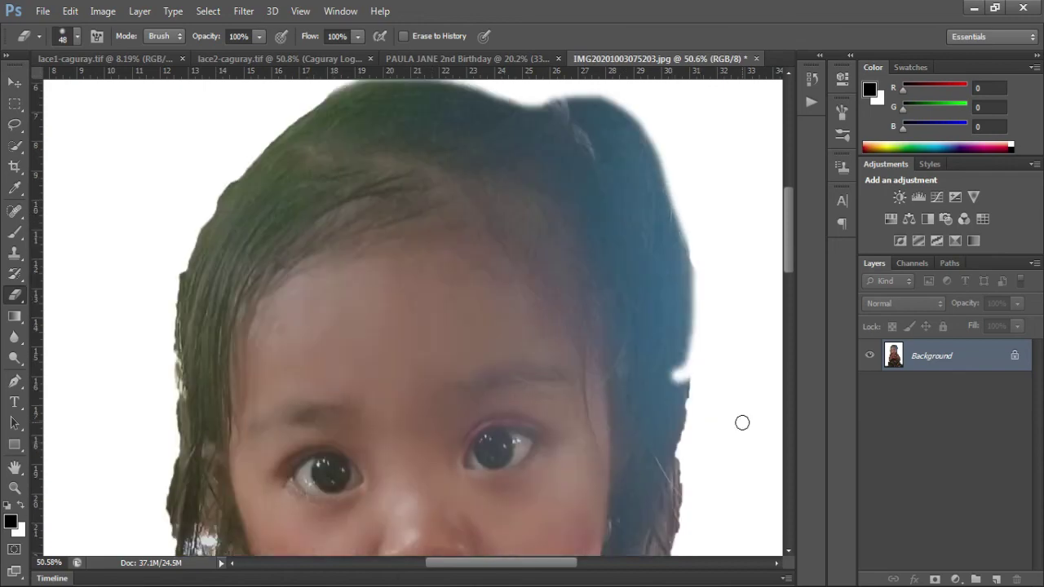
pyautogui.scroll(1, 421, 131)
# Erase the dark fringe along the top-right edge of the hair
pyautogui.moveTo(566, 129); pyautogui.dragTo(585, 123)
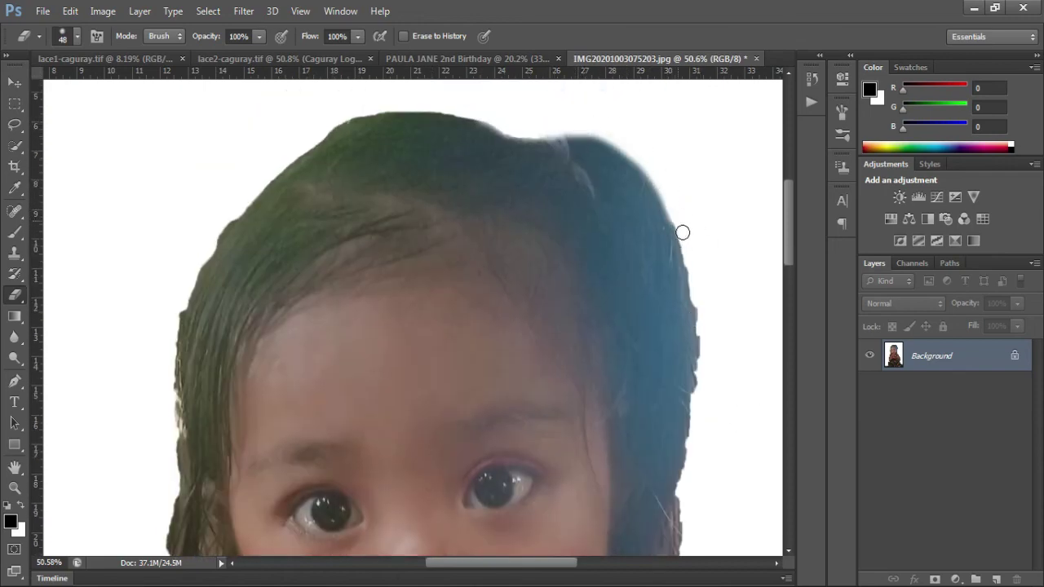
pyautogui.moveTo(682, 233); pyautogui.dragTo(693, 384)
pyautogui.scroll(-2, 676, 244)
pyautogui.moveTo(669, 147); pyautogui.dragTo(693, 286)
pyautogui.scroll(-2, 693, 261)
pyautogui.moveTo(696, 236); pyautogui.dragTo(699, 257)
pyautogui.scroll(-2, 693, 204)
pyautogui.moveTo(690, 98)
pyautogui.mouseDown()
pyautogui.moveTo(655, 307)
pyautogui.moveTo(680, 208)
pyautogui.moveTo(662, 359)
pyautogui.moveTo(699, 359)
pyautogui.mouseUp()
pyautogui.scroll(-2, 648, 262)
pyautogui.scroll(-1, 608, 478)
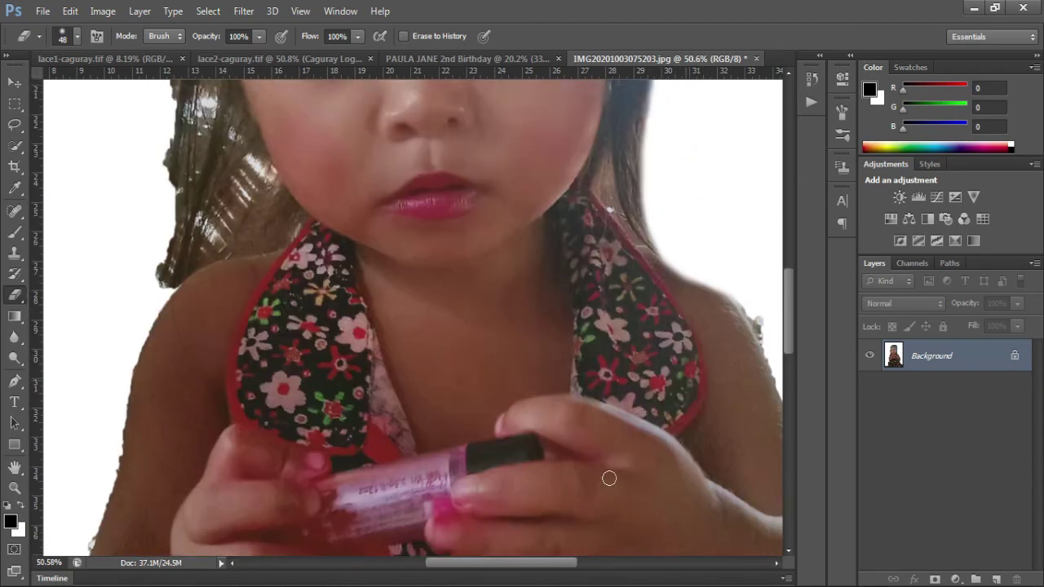
pyautogui.hscroll(4, 380, 239)
pyautogui.moveTo(380, 240)
pyautogui.mouseDown()
pyautogui.moveTo(433, 277)
pyautogui.moveTo(499, 342)
pyautogui.mouseUp()
pyautogui.scroll(-2, 498, 343)
pyautogui.moveTo(494, 250); pyautogui.dragTo(609, 440)
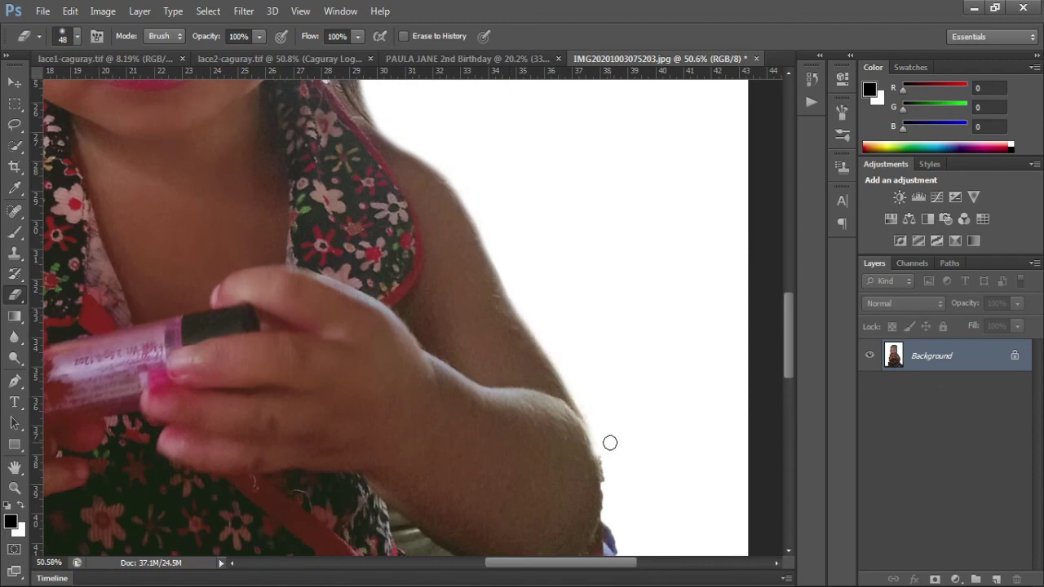
pyautogui.scroll(-2, 604, 326)
pyautogui.moveTo(599, 226)
pyautogui.mouseDown()
pyautogui.moveTo(509, 376)
pyautogui.moveTo(408, 349)
pyautogui.moveTo(562, 522)
pyautogui.mouseUp()
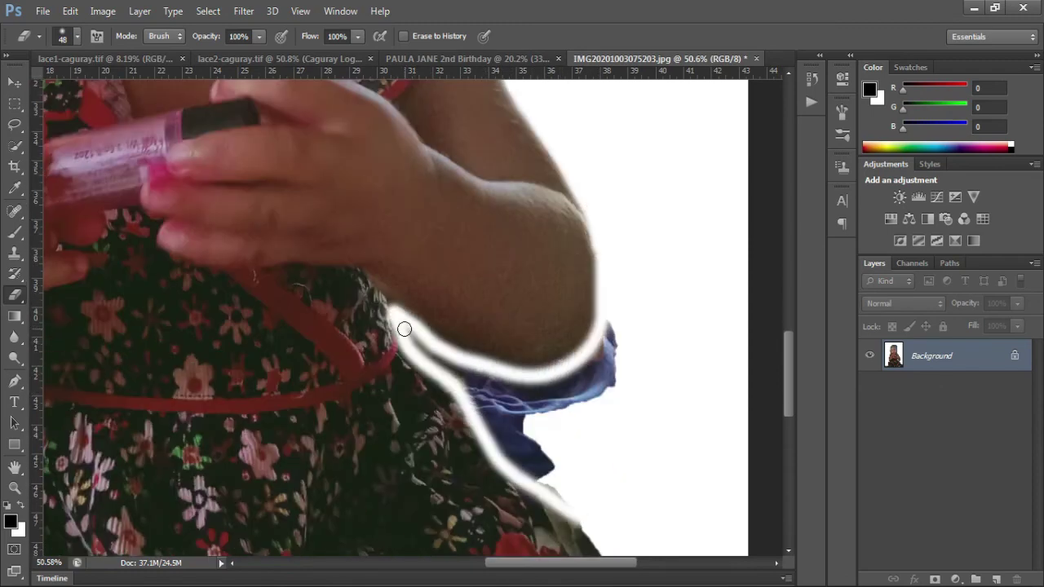
# Erase the fringe along the arm and dress edge with a larger brush
pyautogui.moveTo(403, 331)
pyautogui.mouseDown()
pyautogui.moveTo(535, 366)
pyautogui.moveTo(595, 396)
pyautogui.moveTo(450, 360)
pyautogui.moveTo(514, 377)
pyautogui.moveTo(413, 298)
pyautogui.moveTo(583, 348)
pyautogui.moveTo(661, 479)
pyautogui.moveTo(501, 215)
pyautogui.moveTo(590, 240)
pyautogui.moveTo(717, 457)
pyautogui.moveTo(506, 171)
pyautogui.mouseUp()
pyautogui.press(']')
pyautogui.press(']')
pyautogui.scroll(-1, 514, 377)
pyautogui.scroll(-1, 582, 347)
pyautogui.scroll(-1, 661, 480)
pyautogui.scroll(-1, 501, 214)
pyautogui.press(']')
pyautogui.press(']')
pyautogui.scroll(-3, 506, 171)
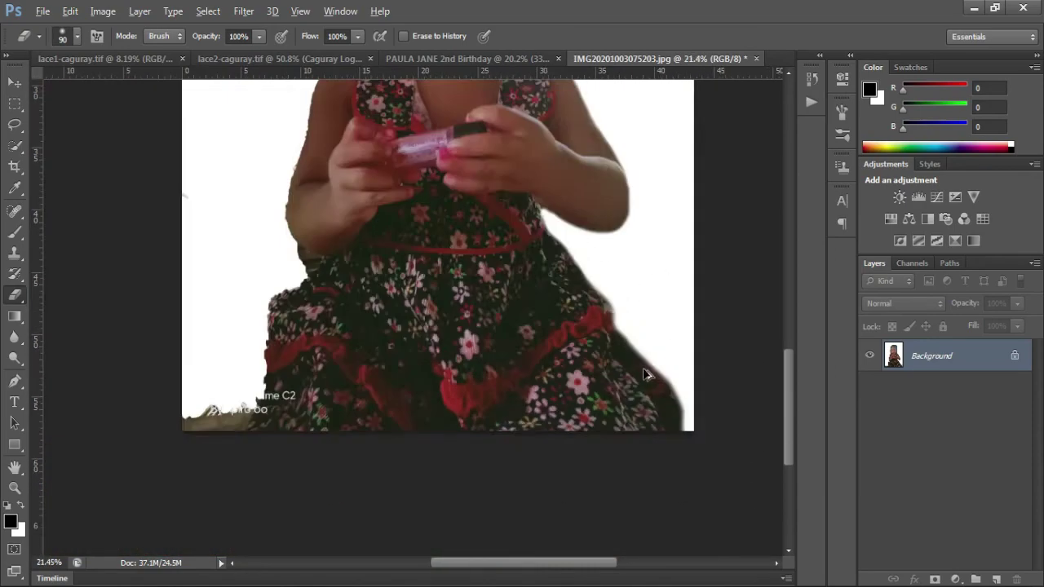
pyautogui.scroll(3, 315, 464)
# Erase the leftover edge at the lower-left of the dress
pyautogui.moveTo(428, 147)
pyautogui.mouseDown()
pyautogui.moveTo(375, 405)
pyautogui.moveTo(331, 468)
pyautogui.moveTo(176, 462)
pyautogui.moveTo(358, 390)
pyautogui.moveTo(365, 473)
pyautogui.moveTo(395, 393)
pyautogui.moveTo(417, 171)
pyautogui.mouseUp()
pyautogui.scroll(2, 494, 300)
pyautogui.moveTo(493, 300)
pyautogui.mouseDown()
pyautogui.moveTo(514, 305)
pyautogui.moveTo(465, 245)
pyautogui.mouseUp()
pyautogui.scroll(3, 184, 187)
pyautogui.press('[')
pyautogui.press('[')
pyautogui.press('[')
pyautogui.moveTo(476, 141)
pyautogui.mouseDown()
pyautogui.moveTo(441, 272)
pyautogui.moveTo(482, 407)
pyautogui.moveTo(455, 189)
pyautogui.moveTo(442, 305)
pyautogui.moveTo(515, 413)
pyautogui.mouseUp()
pyautogui.scroll(2, 500, 198)
pyautogui.moveTo(501, 198)
pyautogui.mouseDown()
pyautogui.moveTo(490, 280)
pyautogui.moveTo(438, 415)
pyautogui.mouseUp()
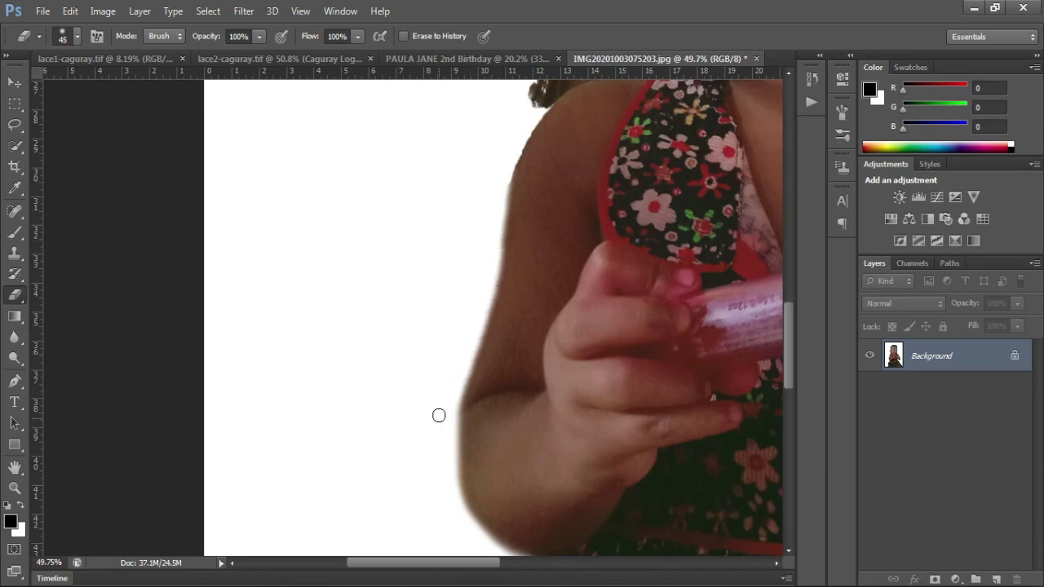
pyautogui.scroll(3, 438, 415)
pyautogui.press('[')
pyautogui.moveTo(562, 286); pyautogui.dragTo(522, 338)
pyautogui.scroll(3, 514, 392)
pyautogui.scroll(3, 515, 391)
pyautogui.moveTo(554, 86)
pyautogui.mouseDown()
pyautogui.moveTo(548, 217)
pyautogui.moveTo(560, 335)
pyautogui.moveTo(599, 359)
pyautogui.mouseUp()
pyautogui.press(']')
# Erase the loose hair strands and halo along the cheek
pyautogui.moveTo(544, 326)
pyautogui.mouseDown()
pyautogui.moveTo(544, 402)
pyautogui.moveTo(588, 365)
pyautogui.moveTo(650, 455)
pyautogui.moveTo(626, 491)
pyautogui.moveTo(526, 506)
pyautogui.moveTo(576, 440)
pyautogui.moveTo(625, 468)
pyautogui.moveTo(582, 387)
pyautogui.moveTo(606, 414)
pyautogui.moveTo(590, 361)
pyautogui.moveTo(666, 462)
pyautogui.moveTo(606, 355)
pyautogui.moveTo(530, 329)
pyautogui.mouseUp()
pyautogui.press('[')
pyautogui.press('[')
pyautogui.scroll(3, 606, 168)
pyautogui.press('[')
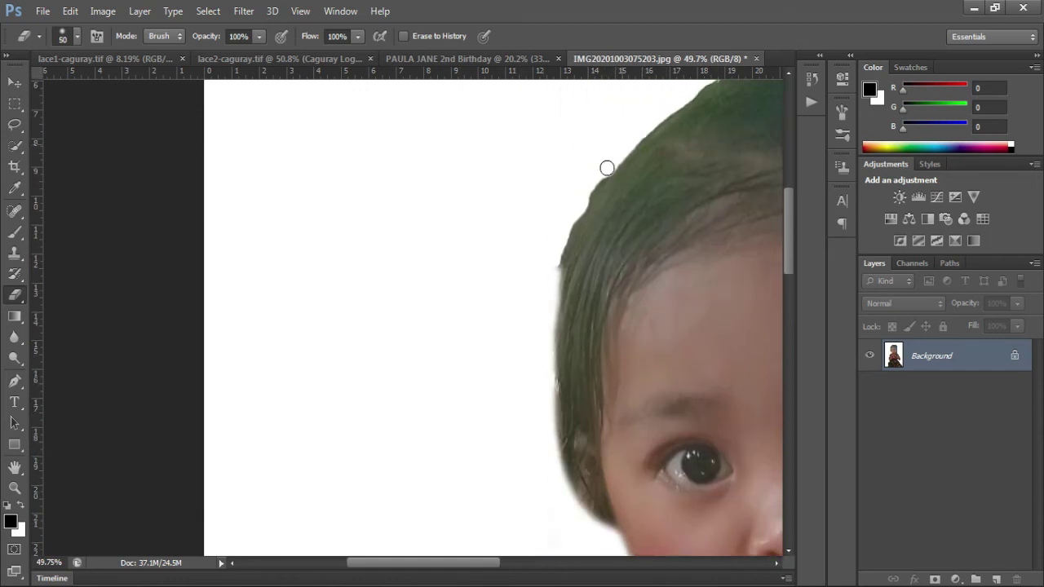
pyautogui.moveTo(606, 168)
pyautogui.mouseDown()
pyautogui.moveTo(557, 301)
pyautogui.moveTo(548, 397)
pyautogui.mouseUp()
pyautogui.moveTo(491, 562); pyautogui.dragTo(549, 562)
pyautogui.scroll(3, 671, 173)
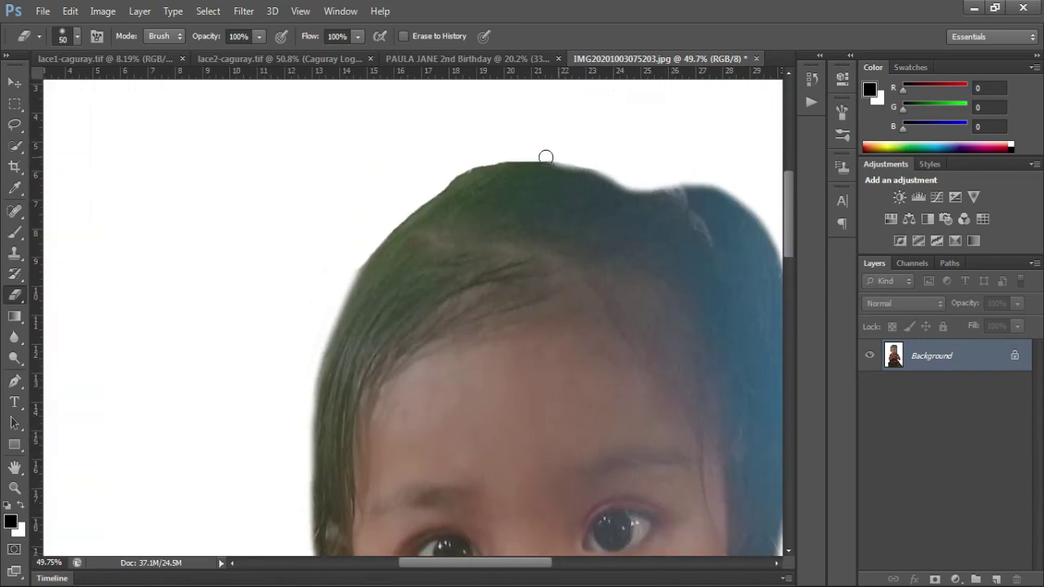
# Smooth away the halo along the top and left edges of the hair
pyautogui.moveTo(546, 157)
pyautogui.mouseDown()
pyautogui.moveTo(343, 277)
pyautogui.moveTo(457, 166)
pyautogui.moveTo(375, 243)
pyautogui.moveTo(488, 164)
pyautogui.moveTo(464, 172)
pyautogui.moveTo(579, 166)
pyautogui.moveTo(671, 180)
pyautogui.mouseUp()
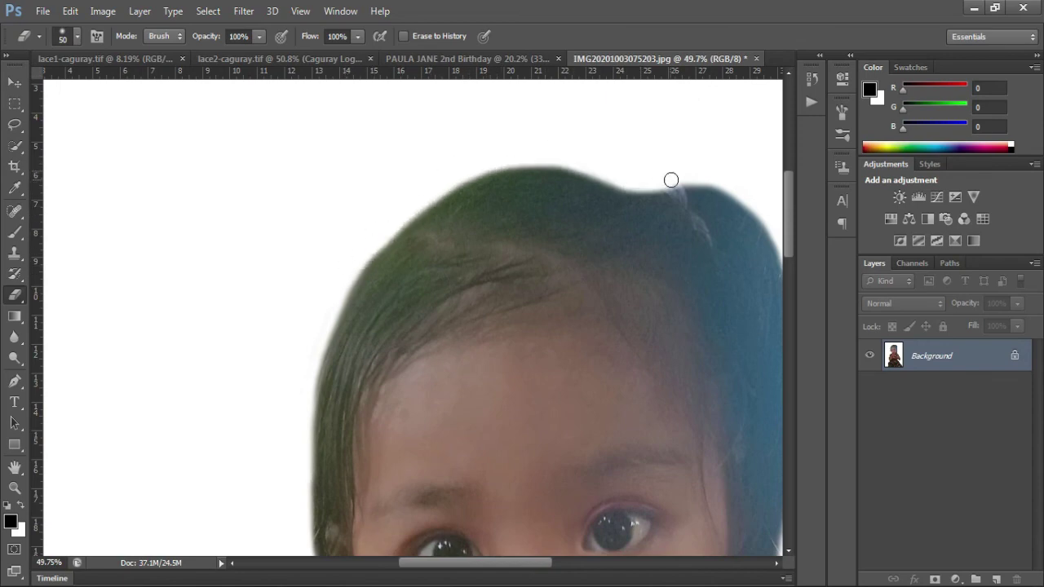
pyautogui.scroll(-3, 496, 319)
pyautogui.scroll(5, 405, 242)
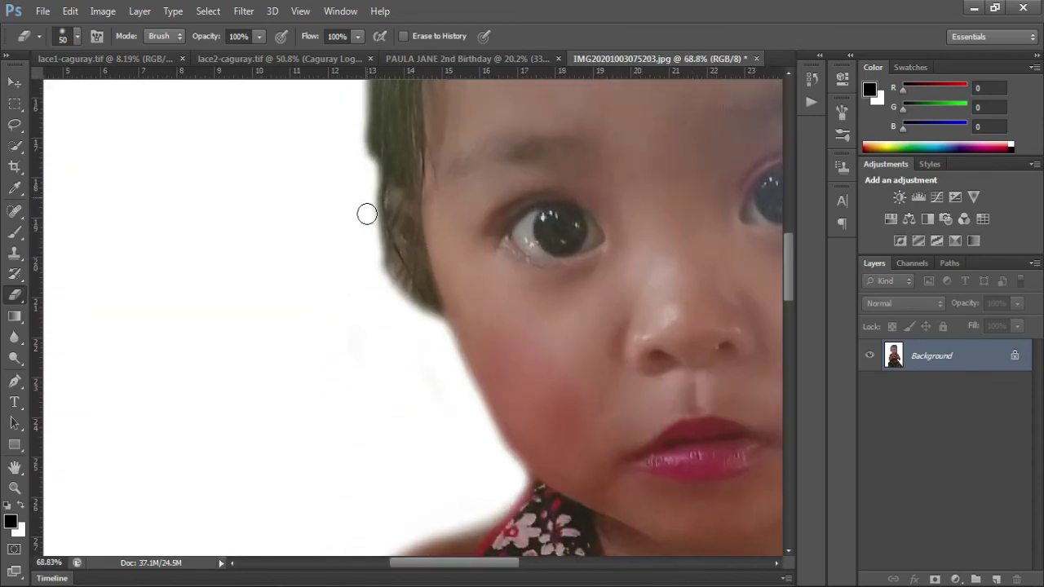
pyautogui.moveTo(367, 214)
pyautogui.mouseDown()
pyautogui.moveTo(400, 294)
pyautogui.moveTo(370, 184)
pyautogui.mouseUp()
pyautogui.scroll(-4, 437, 301)
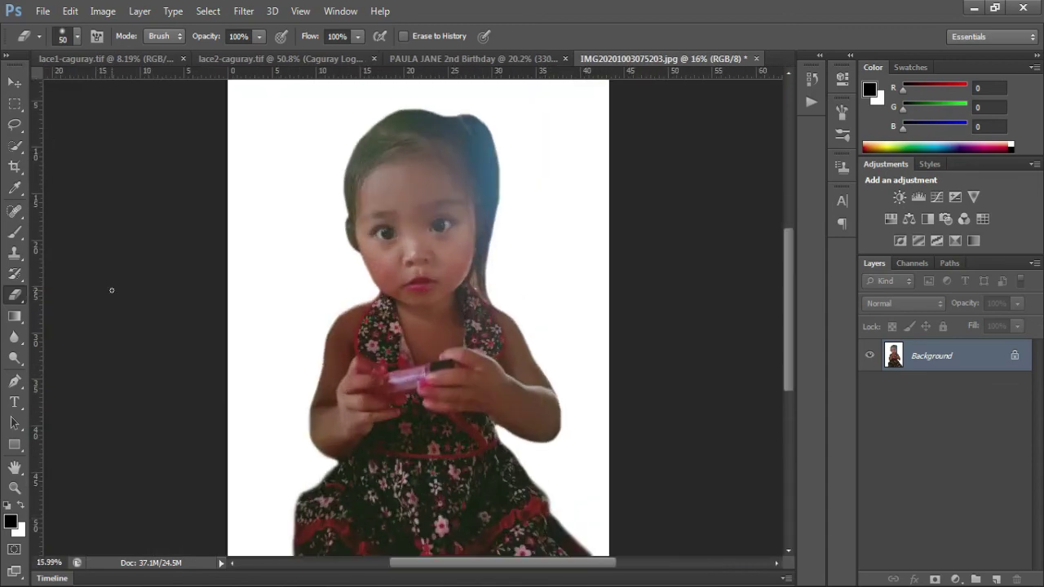
# Use the Magic Eraser to make the white background around the girl transparent
pyautogui.rightClick(15, 295)
pyautogui.click(74, 330)
pyautogui.click(280, 275)
# Move the girl onto the birthday banner, enlarge her and position her on the left
pyautogui.scroll(-1, 438, 220)
pyautogui.press('v')
pyautogui.moveTo(438, 219)
pyautogui.mouseDown()
pyautogui.moveTo(333, 119)
pyautogui.moveTo(407, 61)
pyautogui.moveTo(352, 296)
pyautogui.mouseUp()
pyautogui.hotkey('ctrl', 't')
pyautogui.moveTo(555, 219); pyautogui.dragTo(420, 287)
pyautogui.moveTo(324, 400); pyautogui.dragTo(220, 377)
pyautogui.moveTo(300, 512); pyautogui.dragTo(356, 540)
pyautogui.moveTo(356, 195); pyautogui.dragTo(384, 156)
pyautogui.moveTo(291, 328); pyautogui.dragTo(282, 318)
pyautogui.press('Return')
# Apply a colour Variation to the girl
pyautogui.click(103, 11)
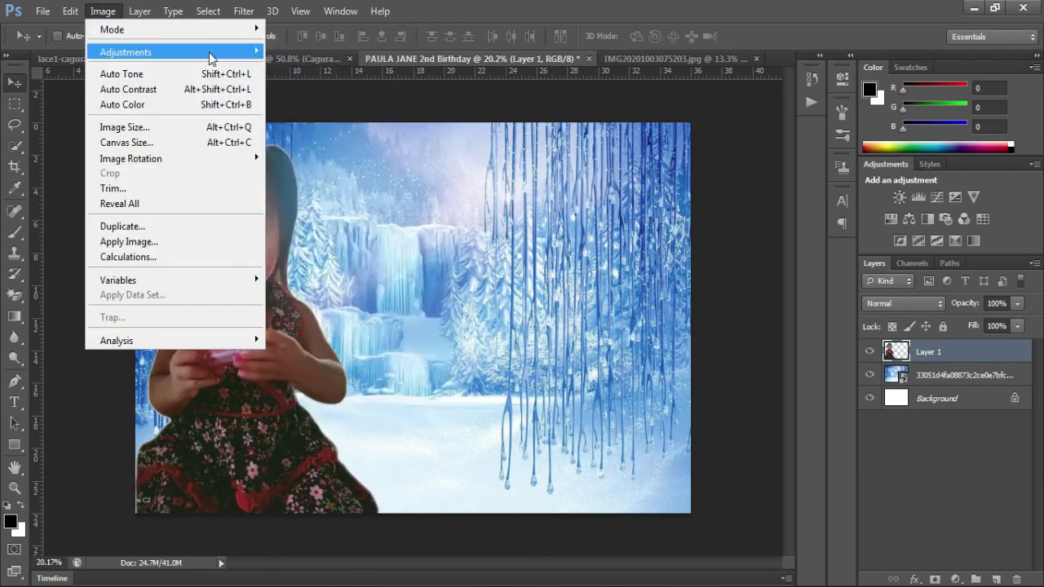
pyautogui.moveTo(211, 54)
pyautogui.click(342, 344)
pyautogui.click(680, 34)
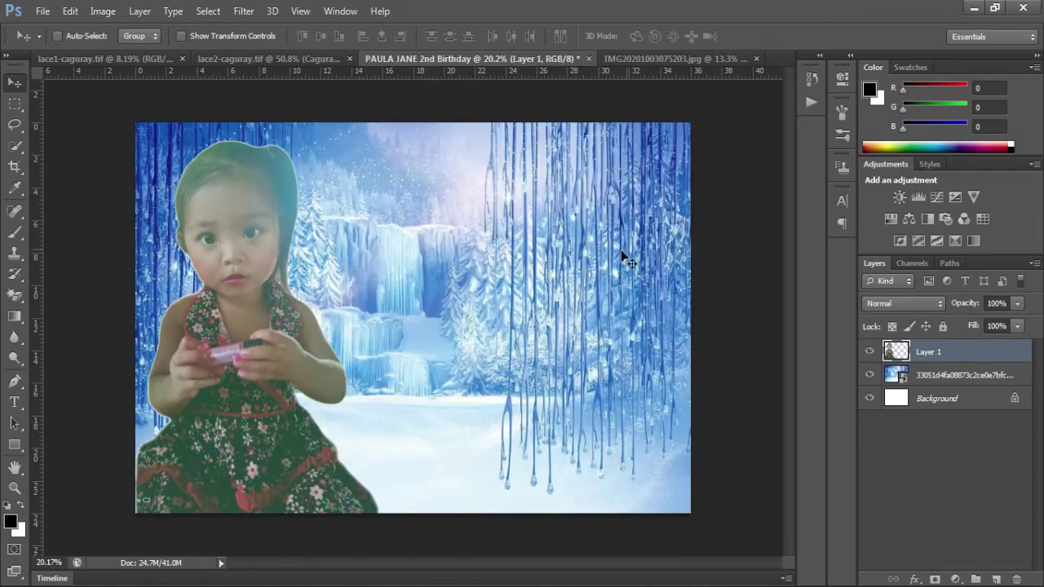
# Add a white Outer Glow of 54 px to the girl's layer
pyautogui.rightClick(909, 353)
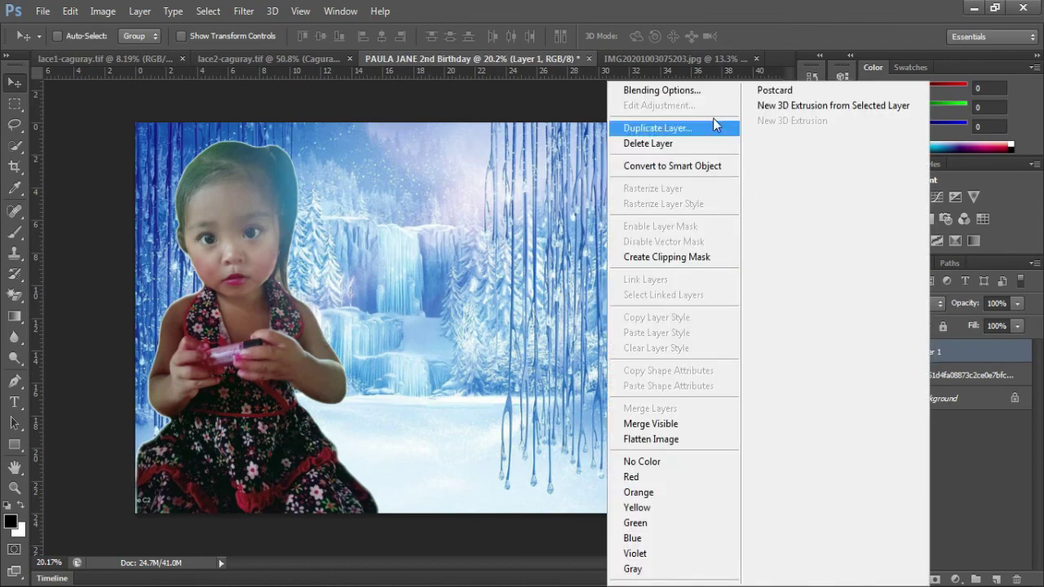
pyautogui.click(653, 22)
pyautogui.click(667, 370)
pyautogui.moveTo(841, 322); pyautogui.dragTo(848, 322)
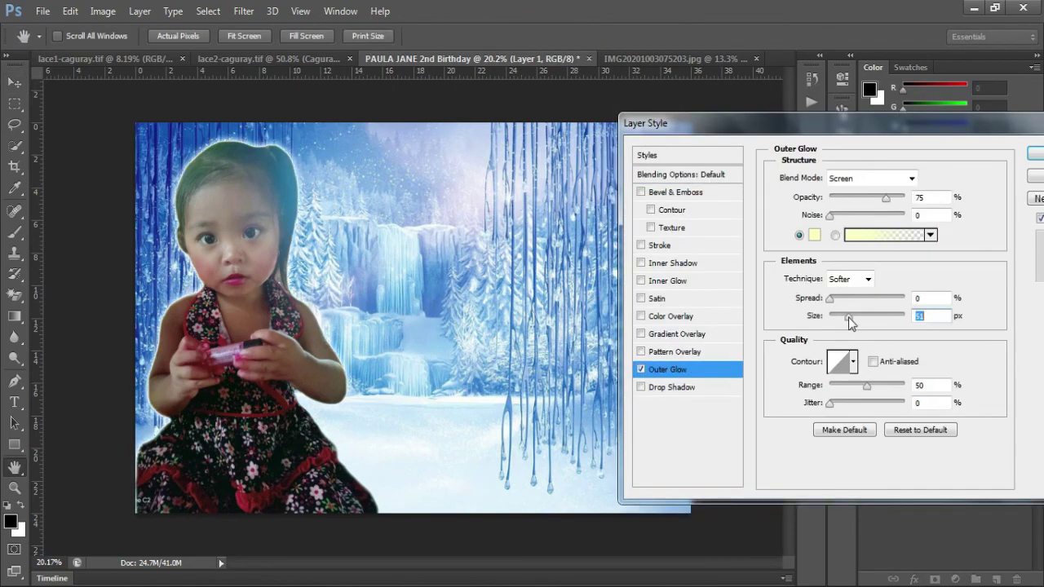
pyautogui.click(814, 234)
pyautogui.click(951, 131)
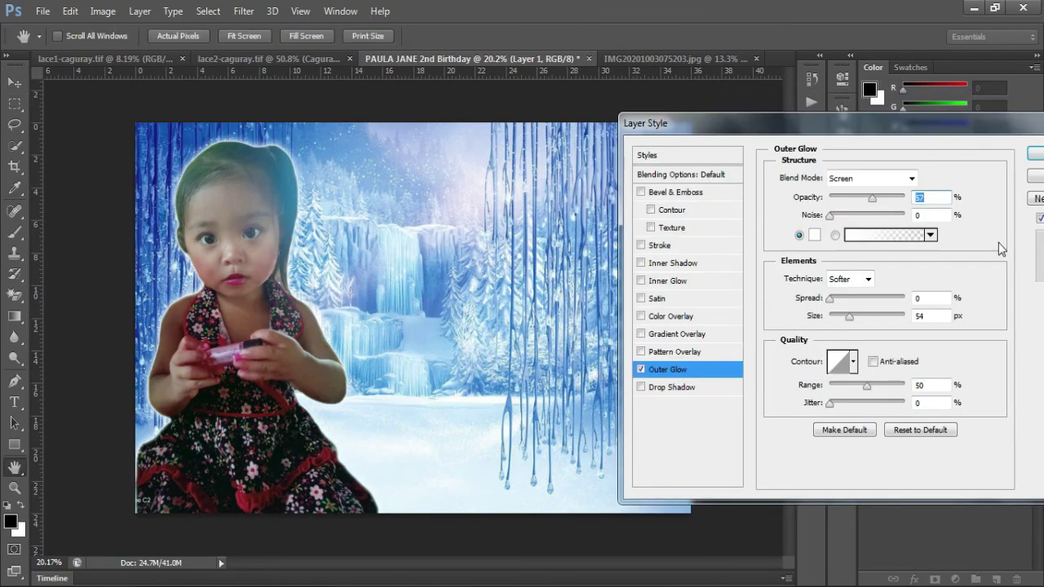
pyautogui.press('Return')
# Raise the girl's brightness by 20 with Brightness/Contrast
pyautogui.click(103, 11)
pyautogui.moveTo(122, 47)
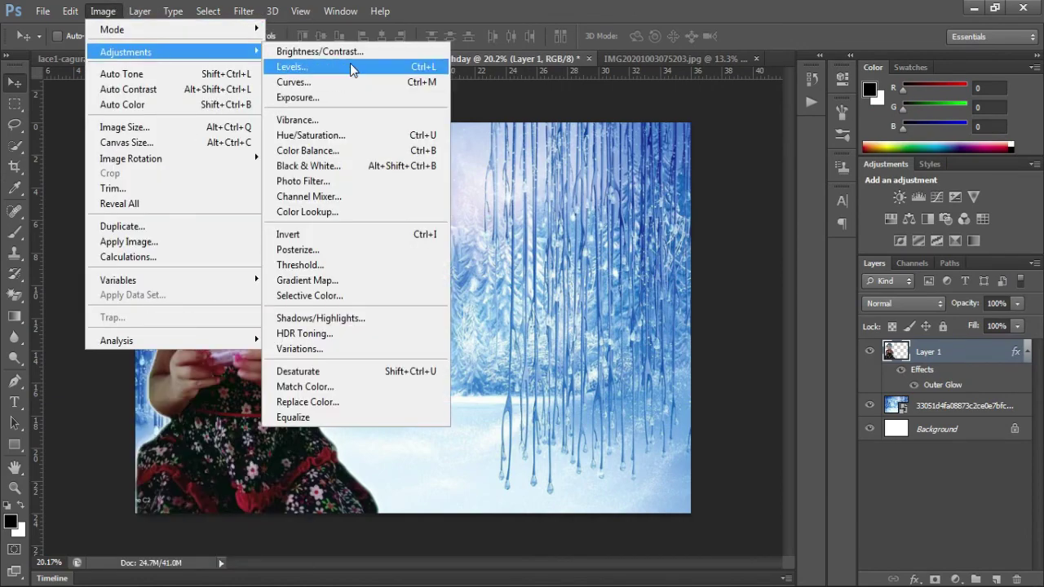
pyautogui.click(327, 47)
pyautogui.moveTo(486, 201); pyautogui.dragTo(493, 203)
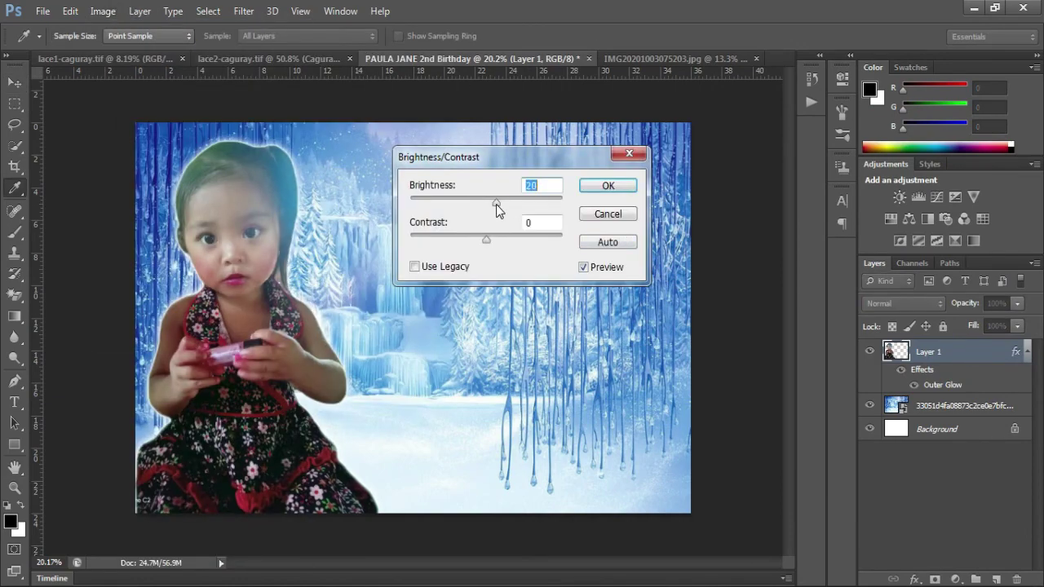
pyautogui.click(603, 188)
pyautogui.click(14, 444)
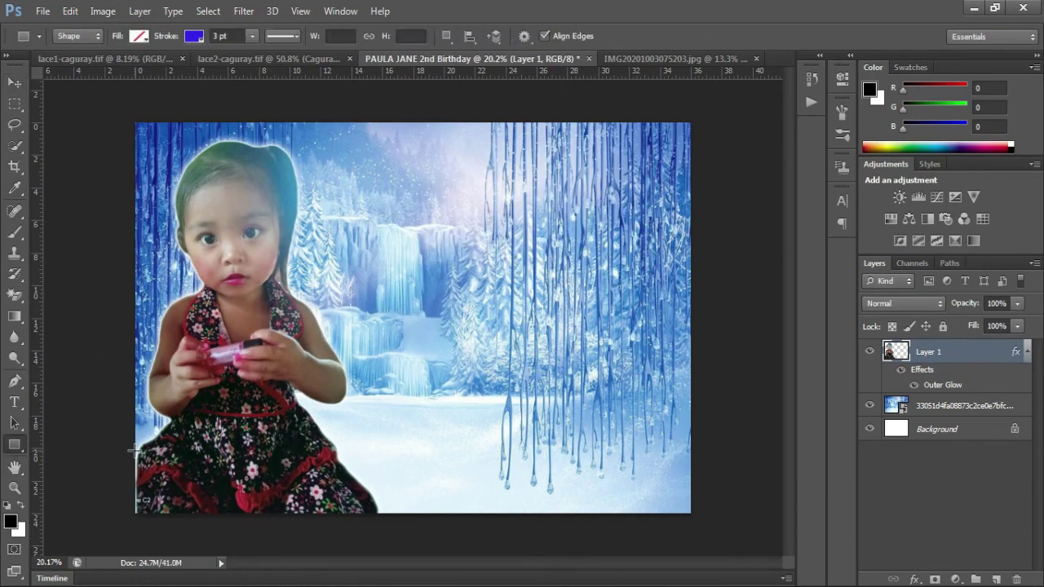
# Draw a white-filled rectangle across the bottom of the banner
pyautogui.moveTo(133, 451); pyautogui.dragTo(693, 514)
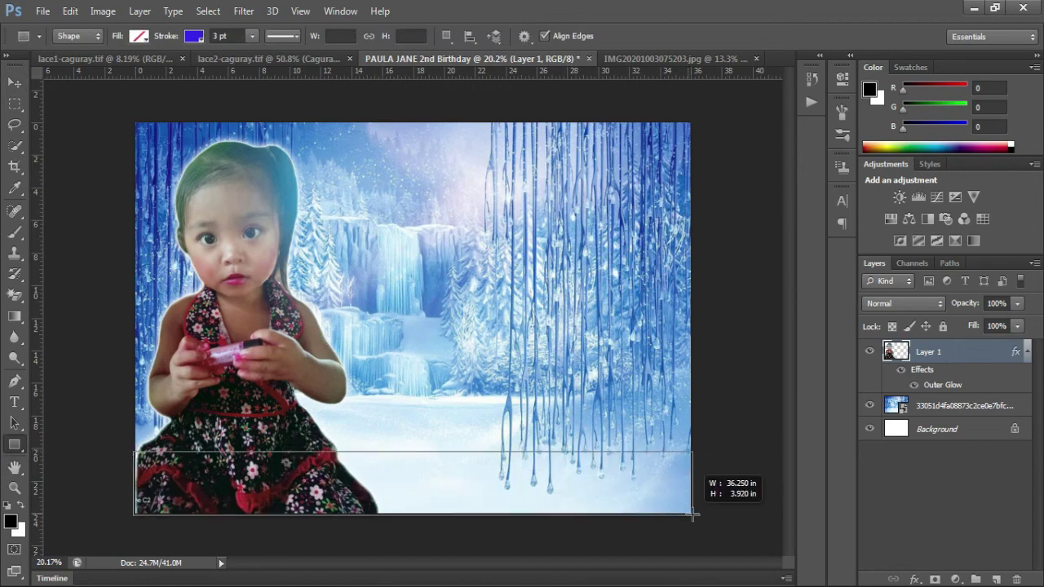
pyautogui.click(139, 36)
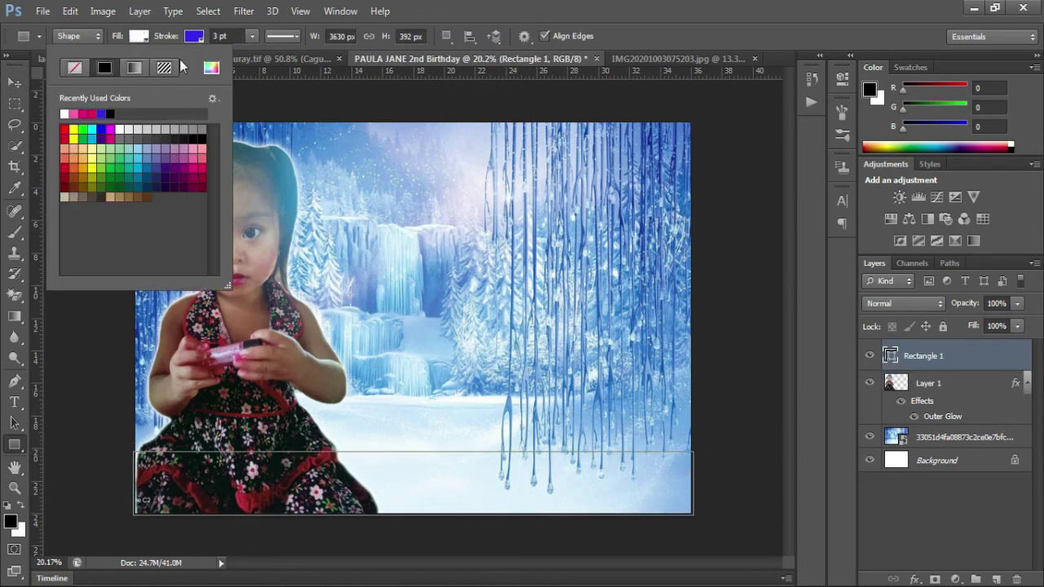
pyautogui.click(193, 36)
# Warp the rectangle's top edge into a gentle wave
pyautogui.press('v')
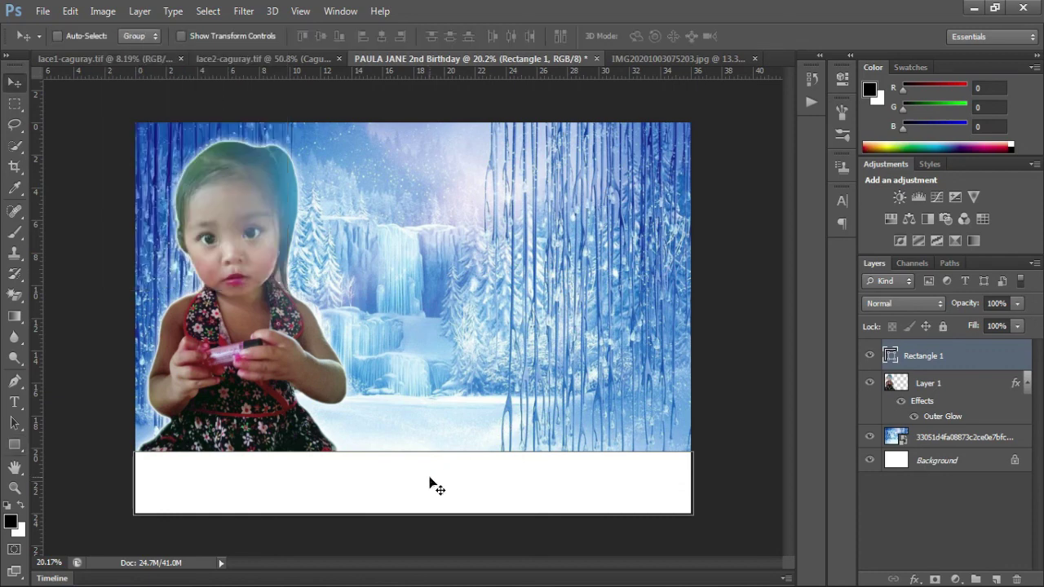
pyautogui.hotkey('ctrl', 't')
pyautogui.click(714, 36)
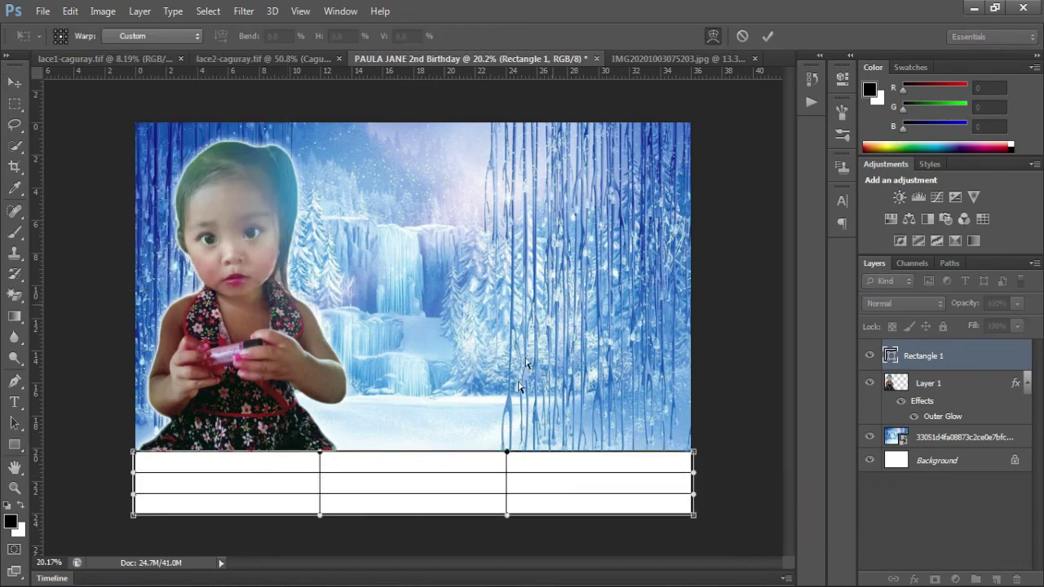
pyautogui.moveTo(506, 454); pyautogui.dragTo(327, 517)
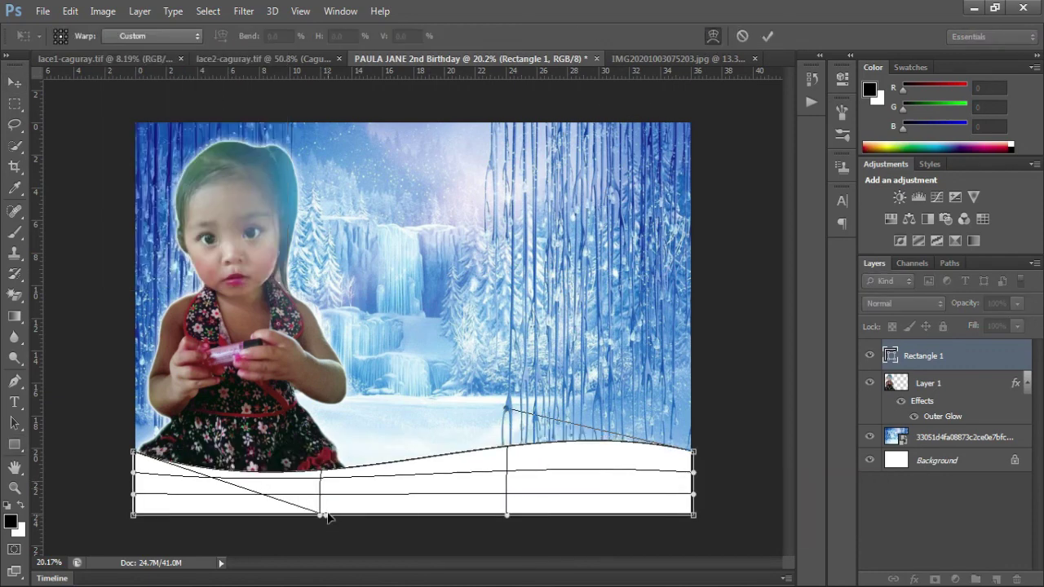
pyautogui.moveTo(508, 412); pyautogui.dragTo(510, 401)
pyautogui.press('Return')
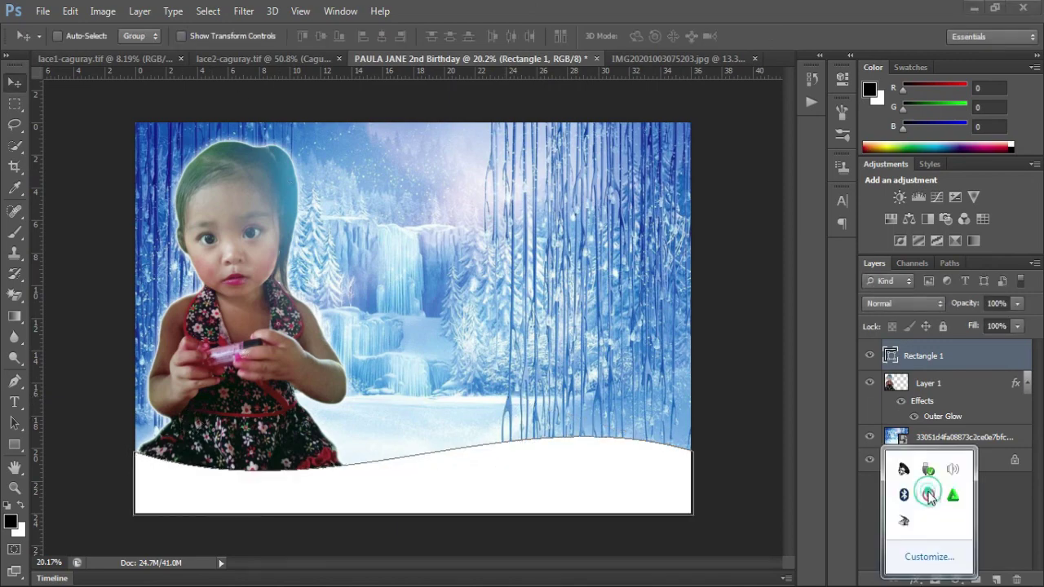
# Place the Zoe Frozen Banner-blank logo image and enlarge it over the bottom band
pyautogui.click(43, 11)
pyautogui.click(96, 273)
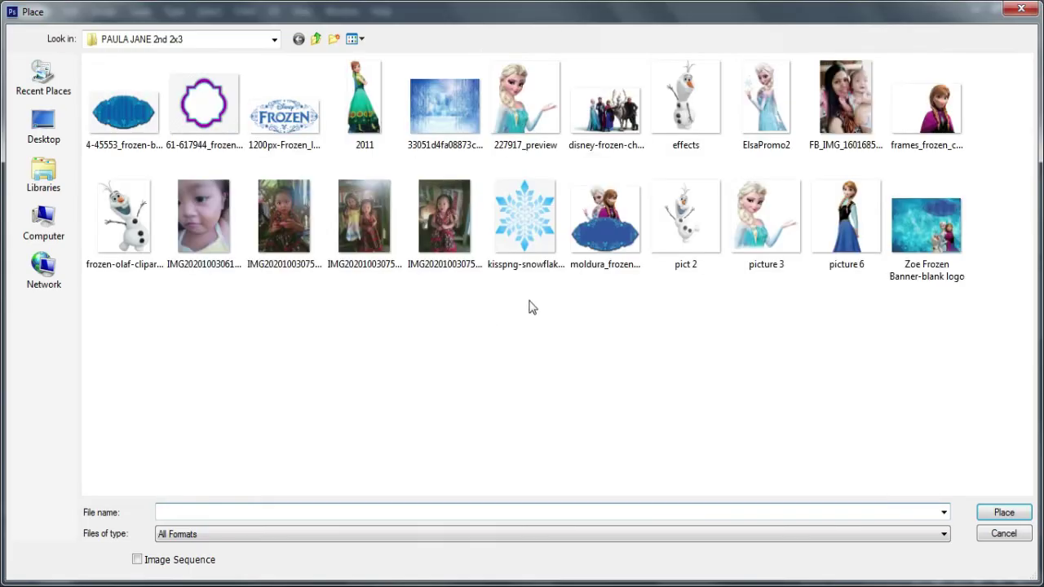
pyautogui.doubleClick(925, 227)
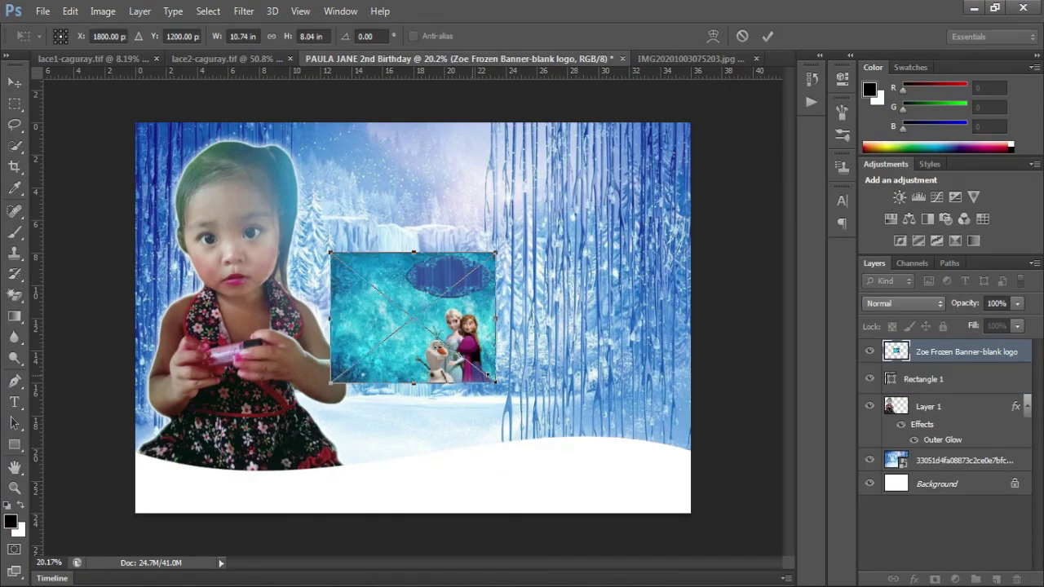
pyautogui.moveTo(494, 389); pyautogui.dragTo(699, 524)
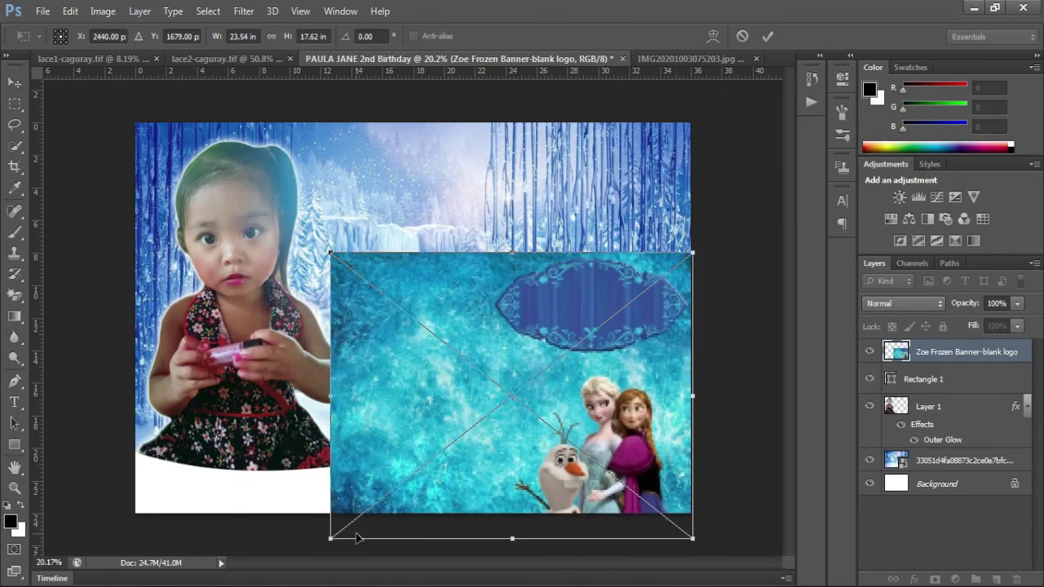
pyautogui.moveTo(331, 538); pyautogui.dragTo(131, 584)
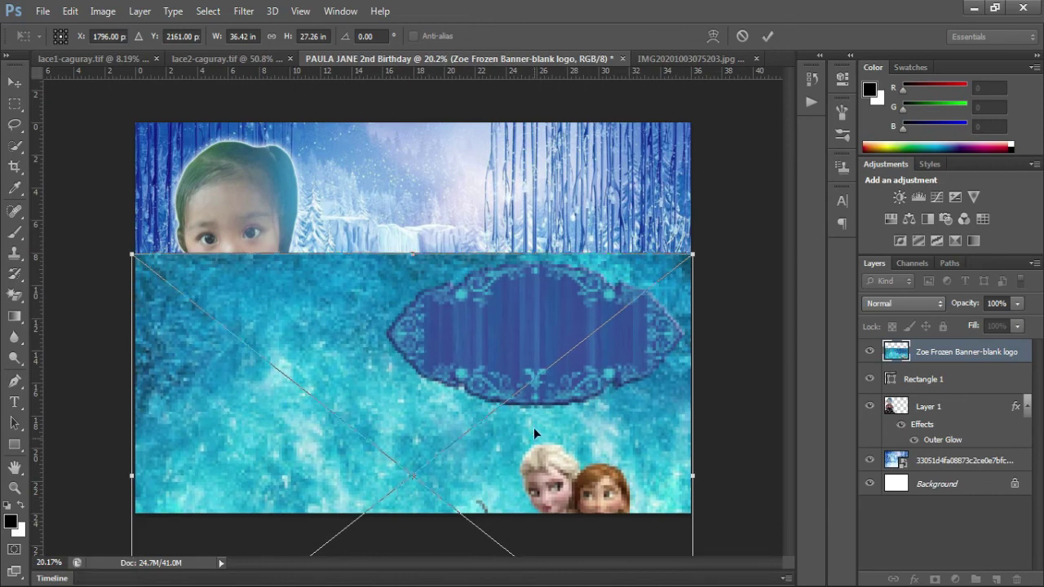
pyautogui.moveTo(534, 427); pyautogui.dragTo(534, 413)
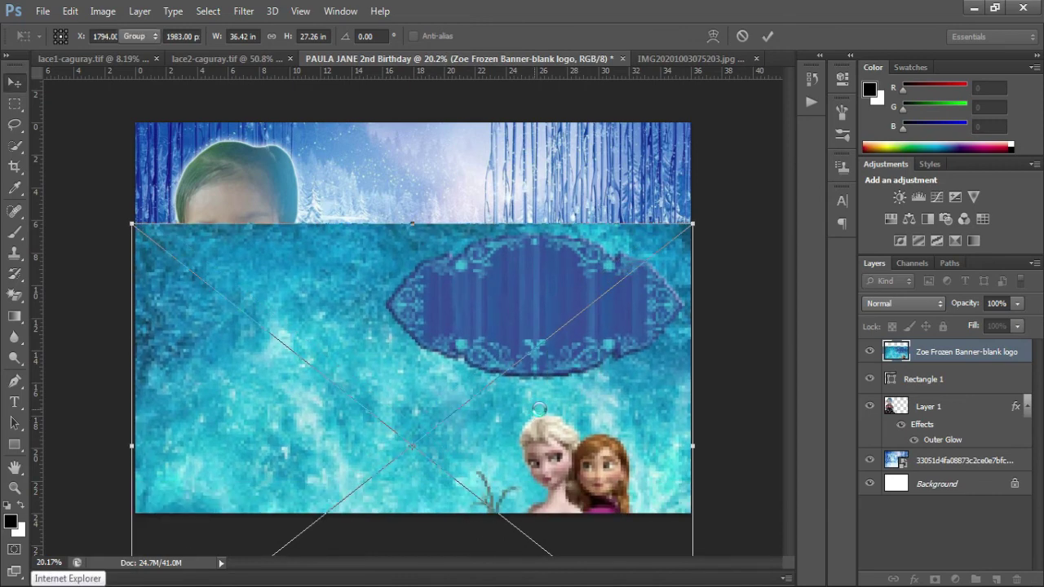
pyautogui.press('Return')
pyautogui.moveTo(636, 470); pyautogui.dragTo(646, 471)
# Resize the banner graphic to about 36.30 inches wide with a shorter height
pyautogui.hotkey('ctrl', 't')
pyautogui.hotkey('ctrl', '0')
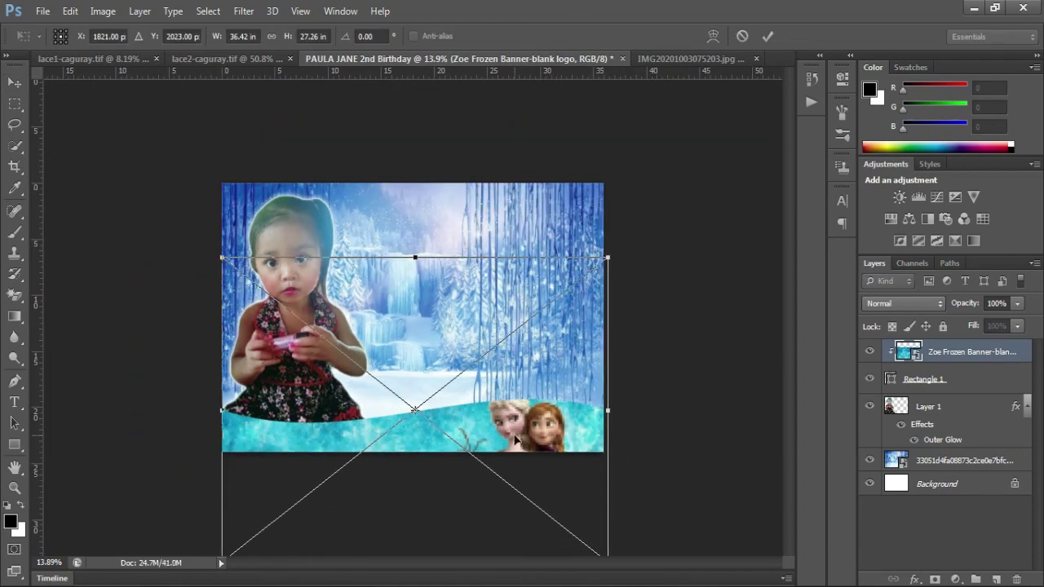
pyautogui.hotkey('ctrl', '-')
pyautogui.moveTo(561, 377); pyautogui.dragTo(556, 380)
pyautogui.moveTo(414, 501); pyautogui.dragTo(450, 482)
pyautogui.hotkey('ctrl', '0')
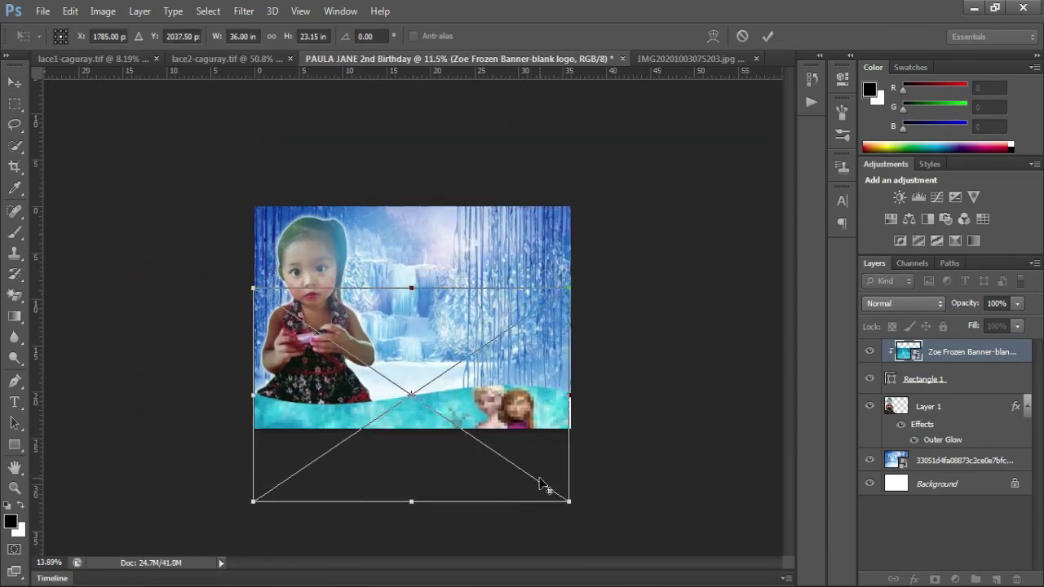
pyautogui.hotkey('ctrl', '+')
pyautogui.moveTo(667, 444); pyautogui.dragTo(662, 449)
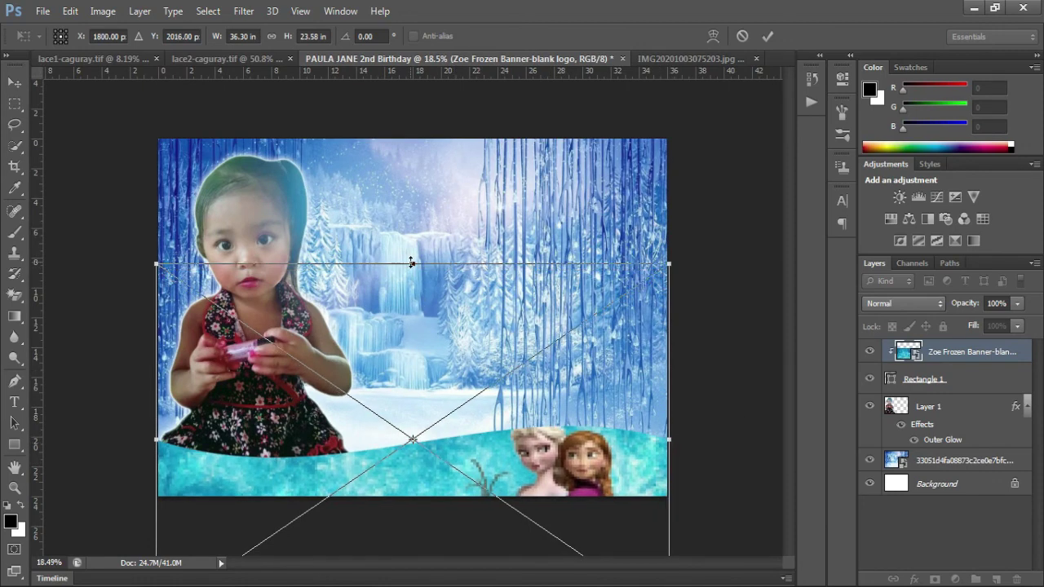
pyautogui.press('Return')
pyautogui.rightClick(924, 383)
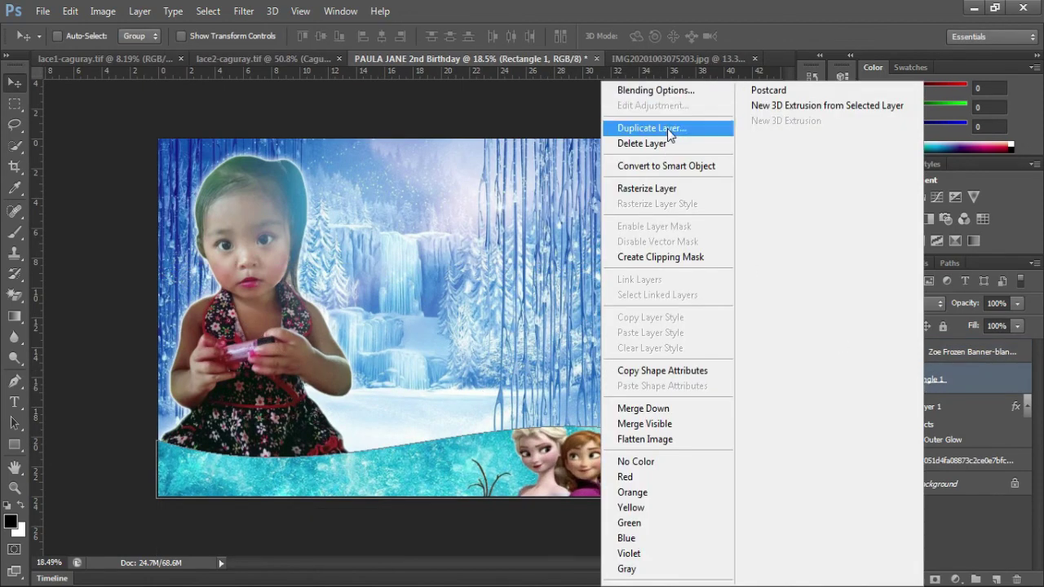
# Duplicate Rectangle 1, move the copy below it, and clip the banner graphic to Rectangle 1
pyautogui.click(669, 129)
pyautogui.press('Return')
pyautogui.moveTo(918, 386); pyautogui.dragTo(918, 420)
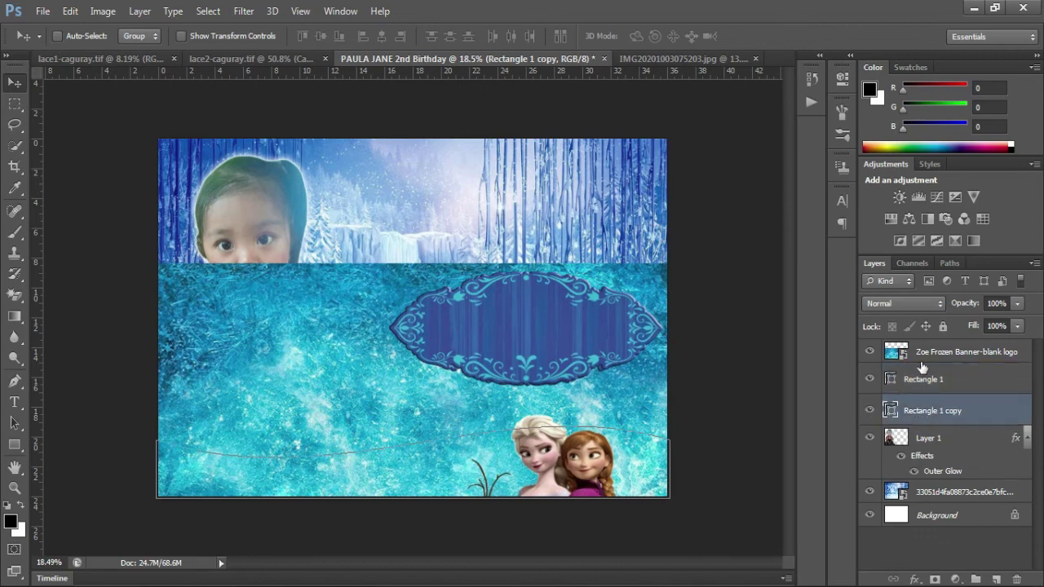
pyautogui.click(920, 350)
pyautogui.hotkey('ctrl', 'alt', 'g')
# Give Rectangle 1 copy a sampled light blue fill and nudge it upward
pyautogui.click(908, 412)
pyautogui.doubleClick(892, 411)
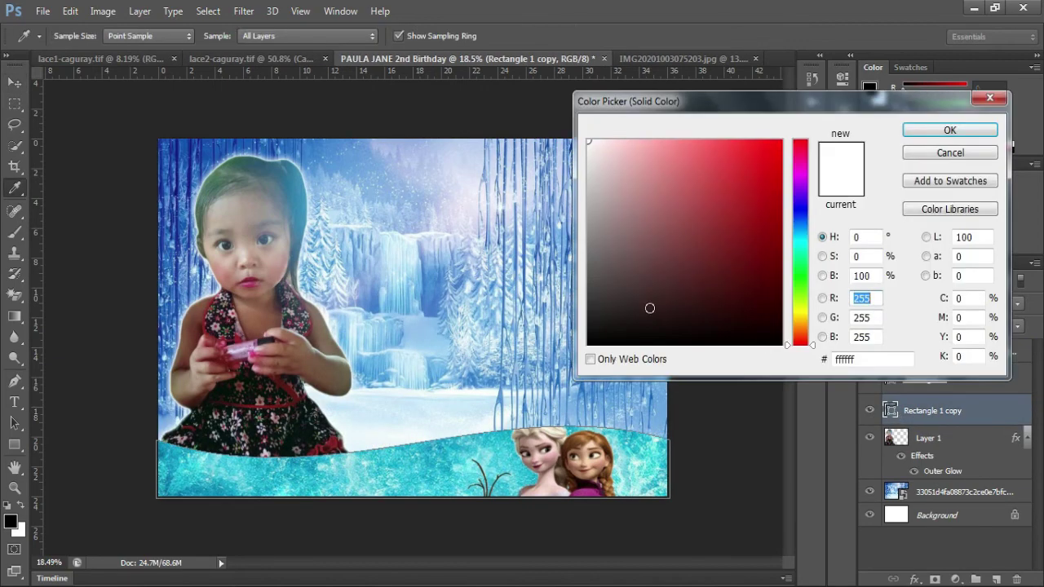
pyautogui.click(336, 153)
pyautogui.press('Return')
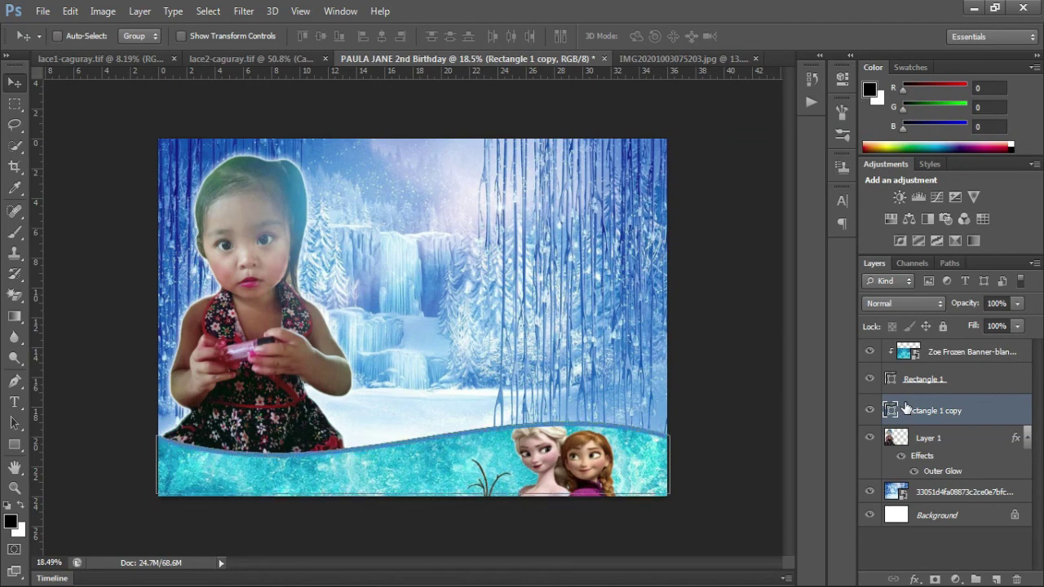
pyautogui.hotkey('ctrl', 't')
pyautogui.press('Return')
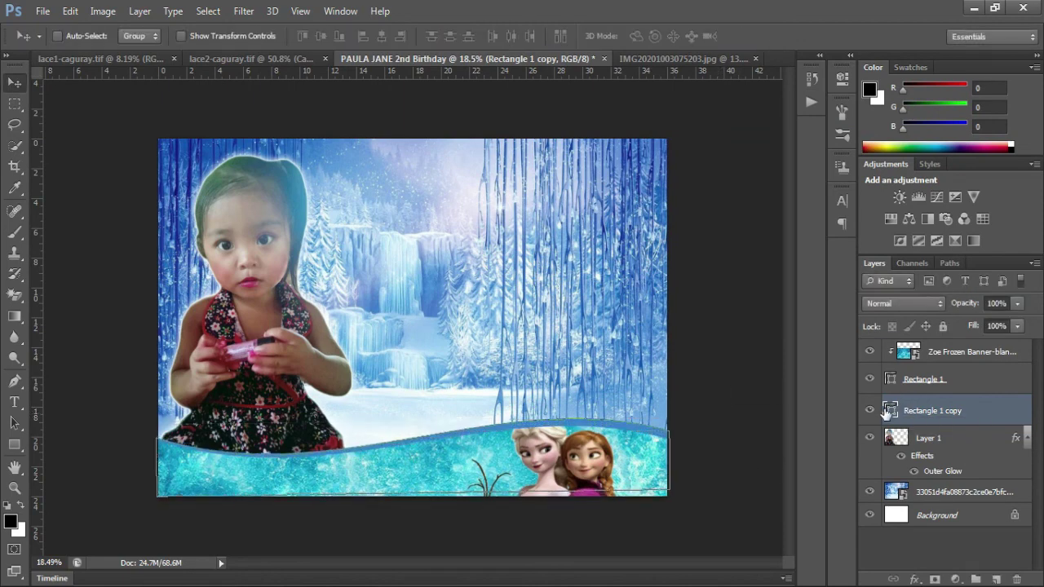
# Change the wave copy's fill colour to white
pyautogui.doubleClick(891, 411)
pyautogui.click(589, 142)
pyautogui.click(949, 129)
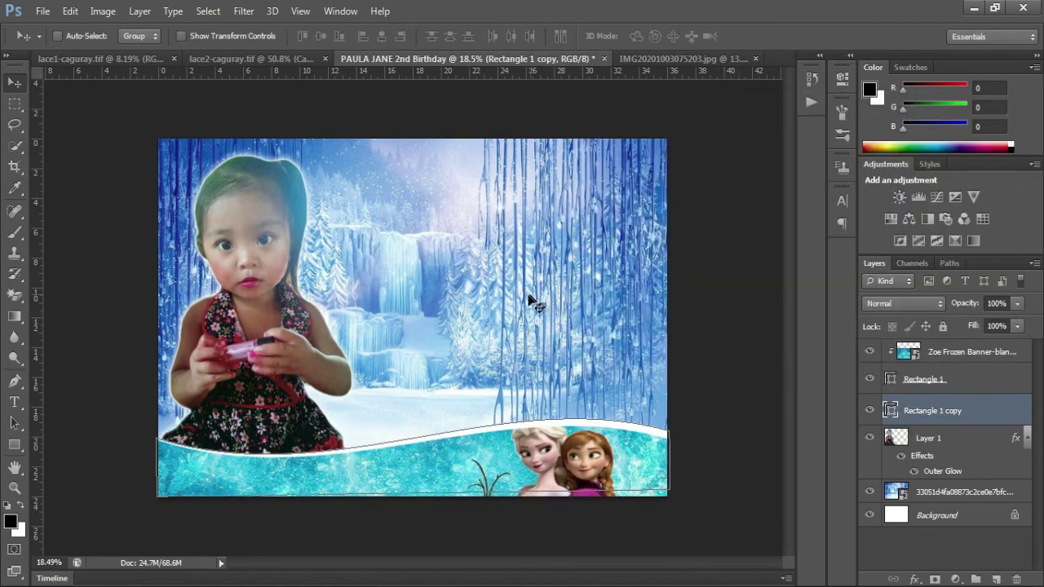
# Make the winter background photo layer active
pyautogui.scroll(1, 447, 423)
pyautogui.rightClick(391, 226)
pyautogui.click(416, 216)
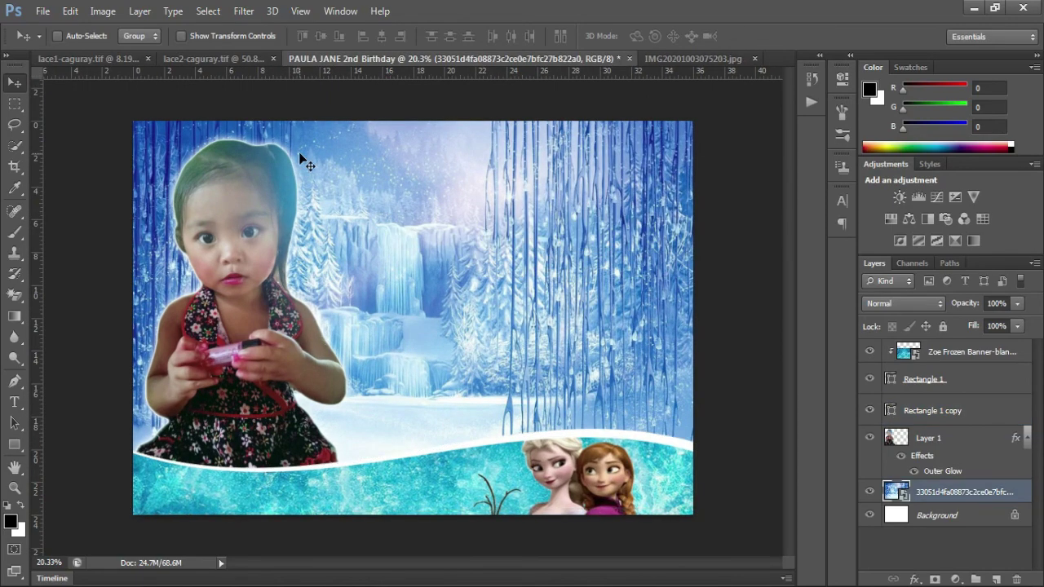
# Type the date 'October 04,2020' at the bottom left and move its layer to the top of the stack
pyautogui.scroll(1, 413, 318)
pyautogui.press('t')
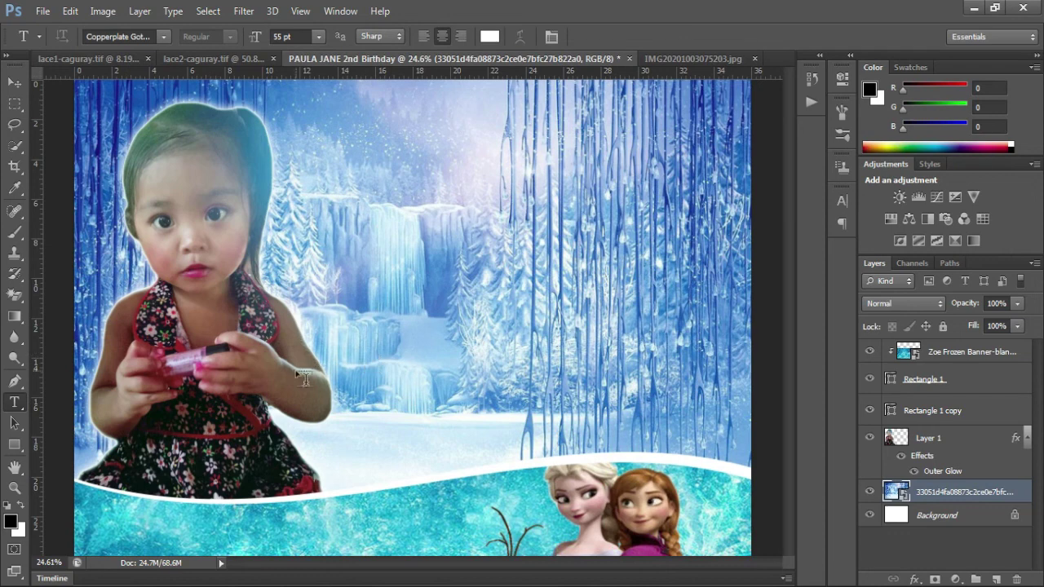
pyautogui.click(371, 333)
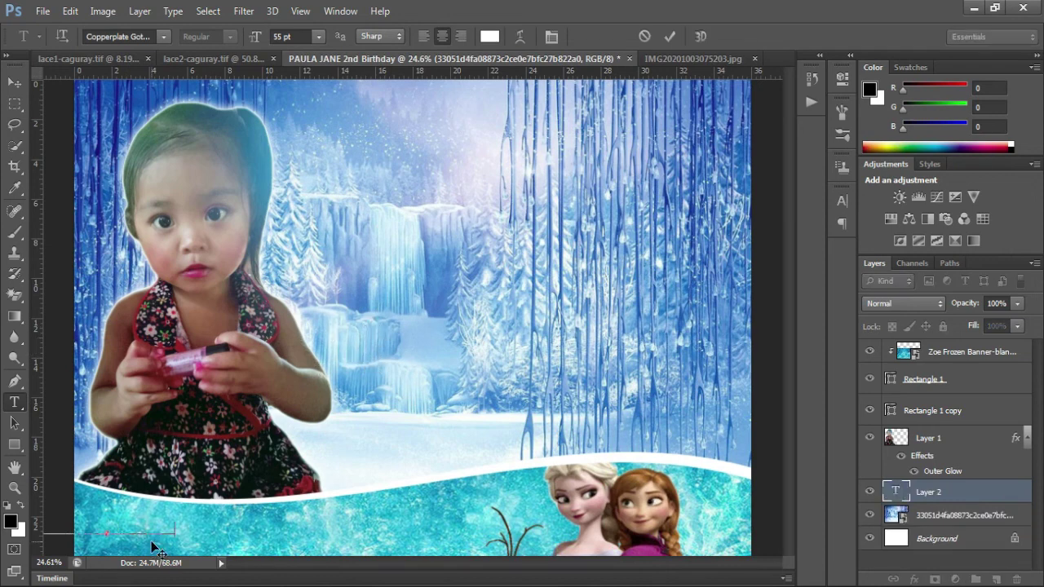
pyautogui.hotkey('ctrl', 'Return')
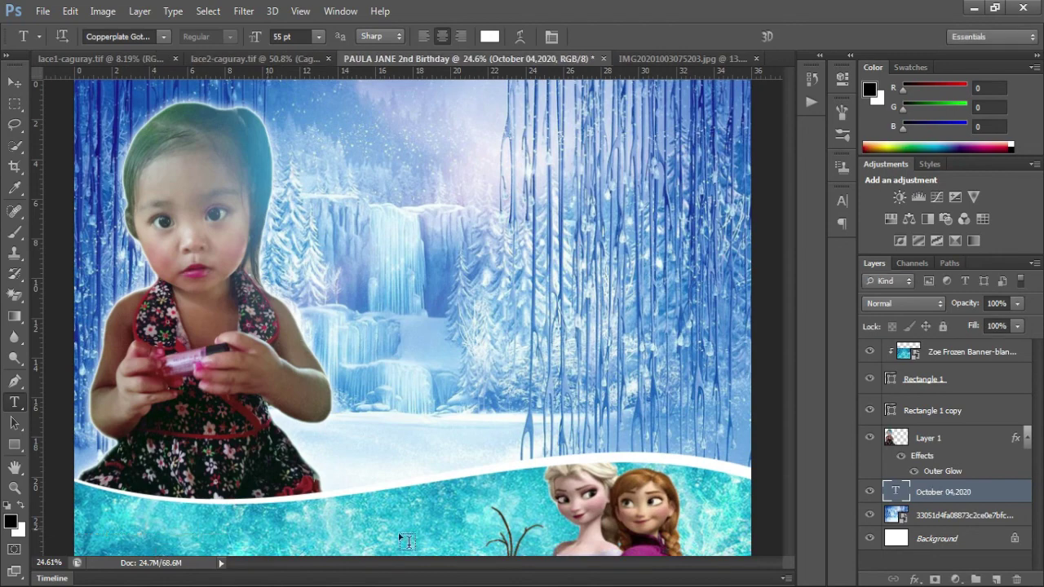
pyautogui.moveTo(938, 494); pyautogui.dragTo(944, 352)
pyautogui.click(314, 543)
pyautogui.moveTo(315, 543); pyautogui.dragTo(453, 548)
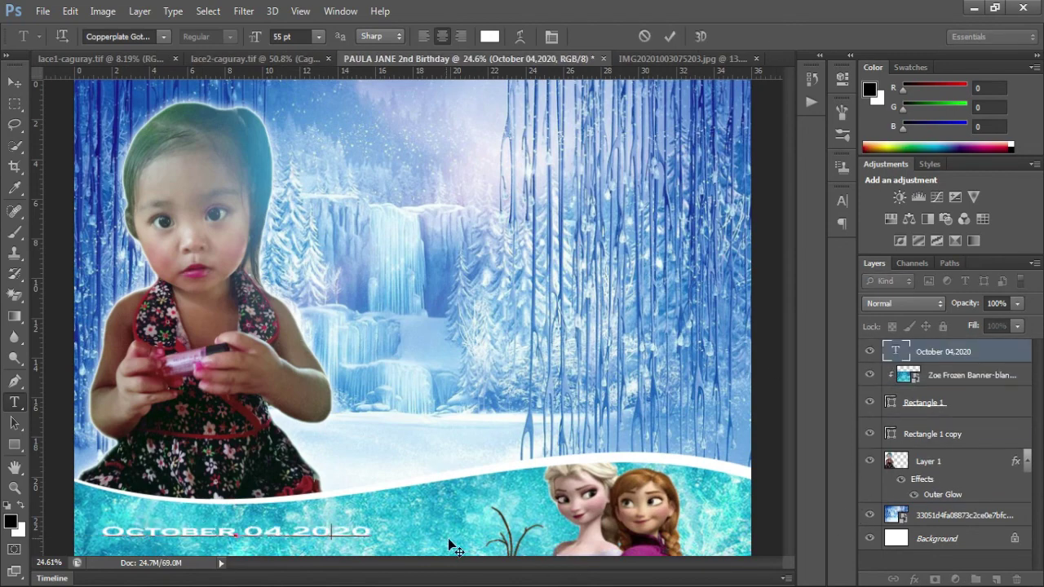
pyautogui.hotkey('ctrl', 'a')
# In the Character panel, set the date's vertical and horizontal scale to 100% and size to 81 pt
pyautogui.click(342, 11)
pyautogui.click(391, 165)
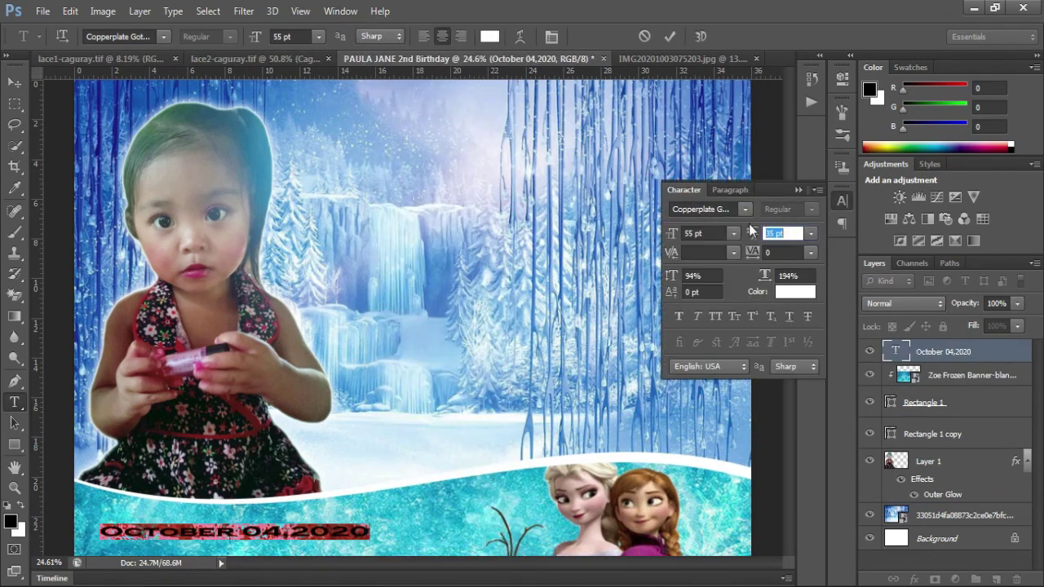
pyautogui.click(702, 276)
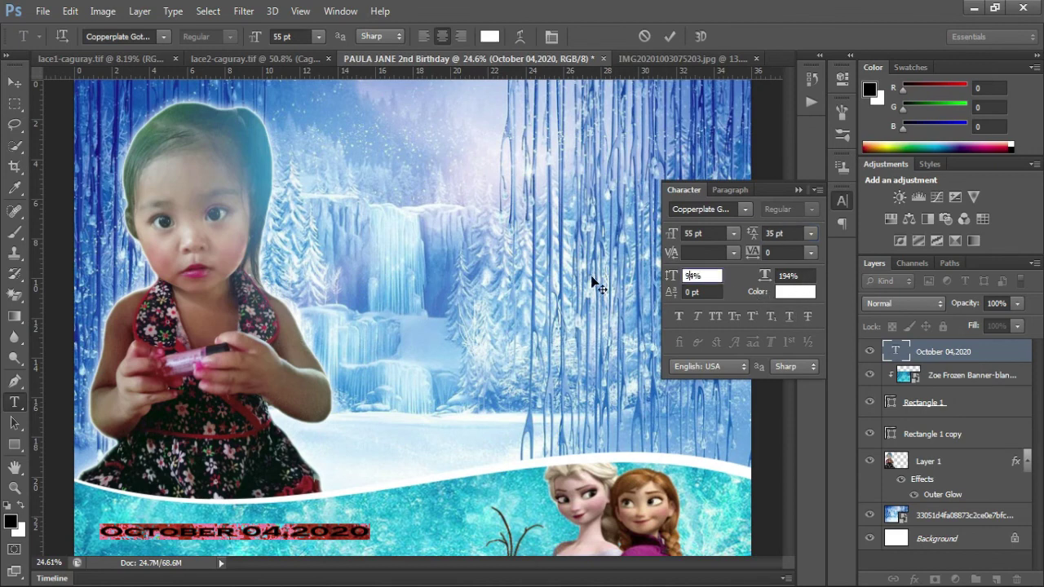
pyautogui.write('100')
pyautogui.press('Return')
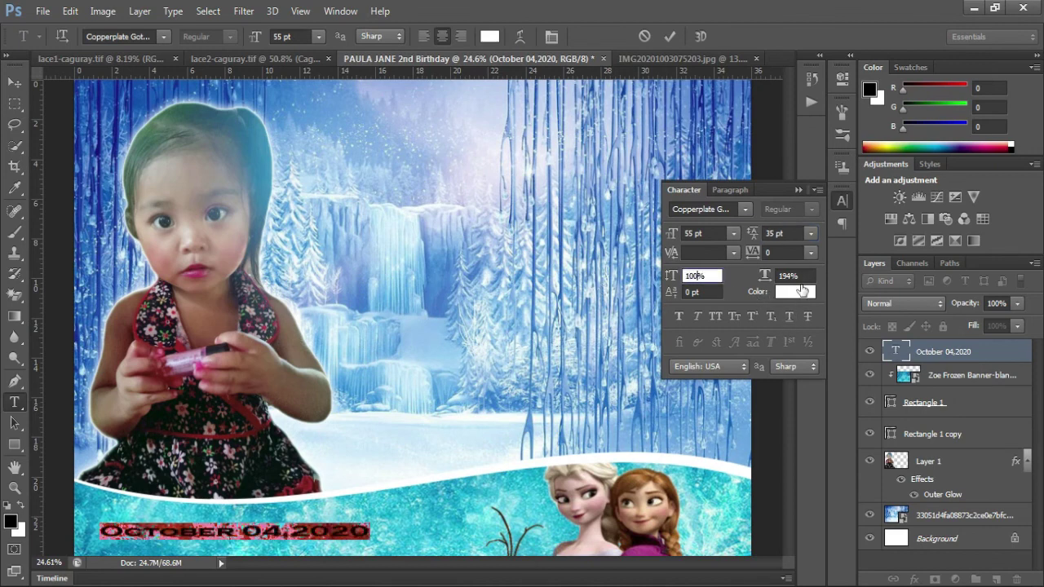
pyautogui.write('100')
pyautogui.press('Return')
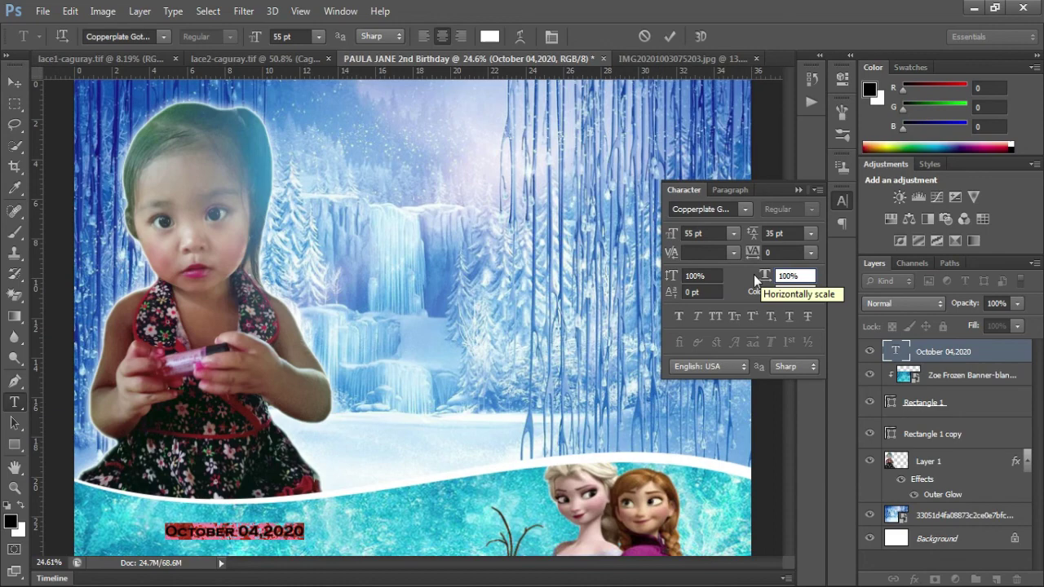
pyautogui.click(714, 234)
pyautogui.write('81')
pyautogui.press('Return')
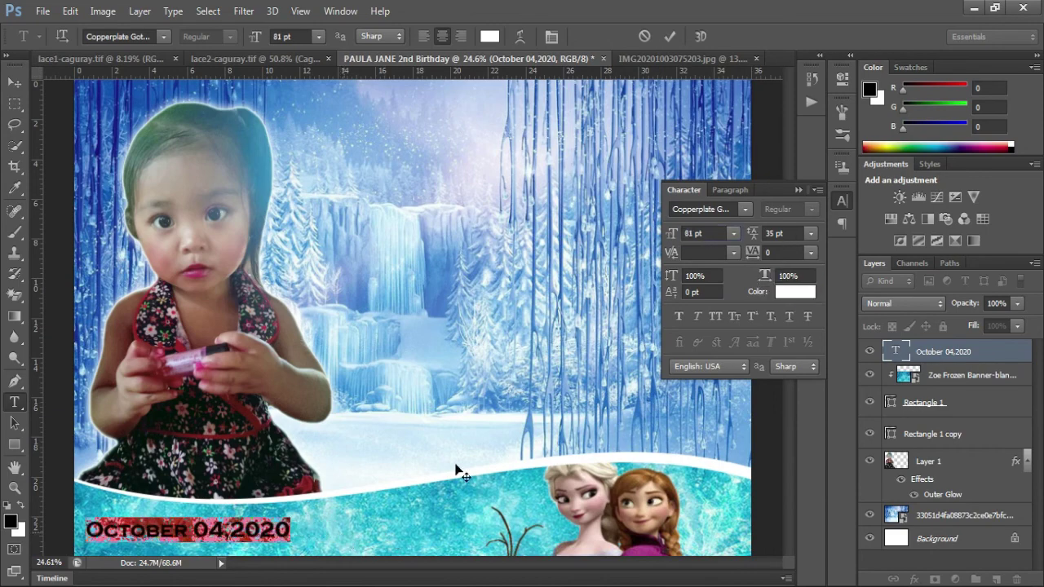
pyautogui.click(801, 189)
# Outline the date with a dark blue Stroke layer style, then enlarge it slightly
pyautogui.rightClick(946, 351)
pyautogui.click(664, 90)
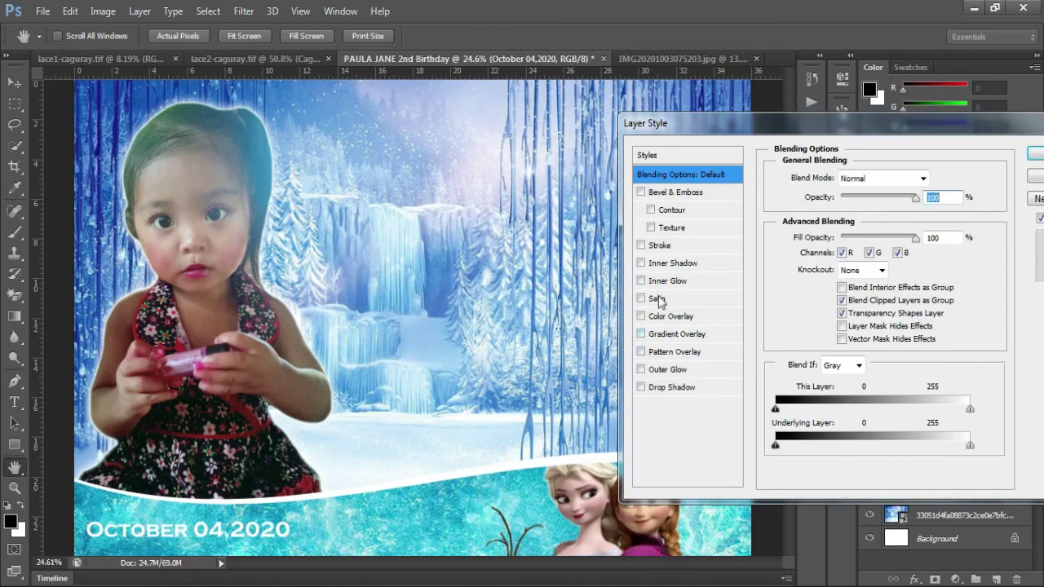
pyautogui.click(659, 245)
pyautogui.click(801, 296)
pyautogui.click(439, 249)
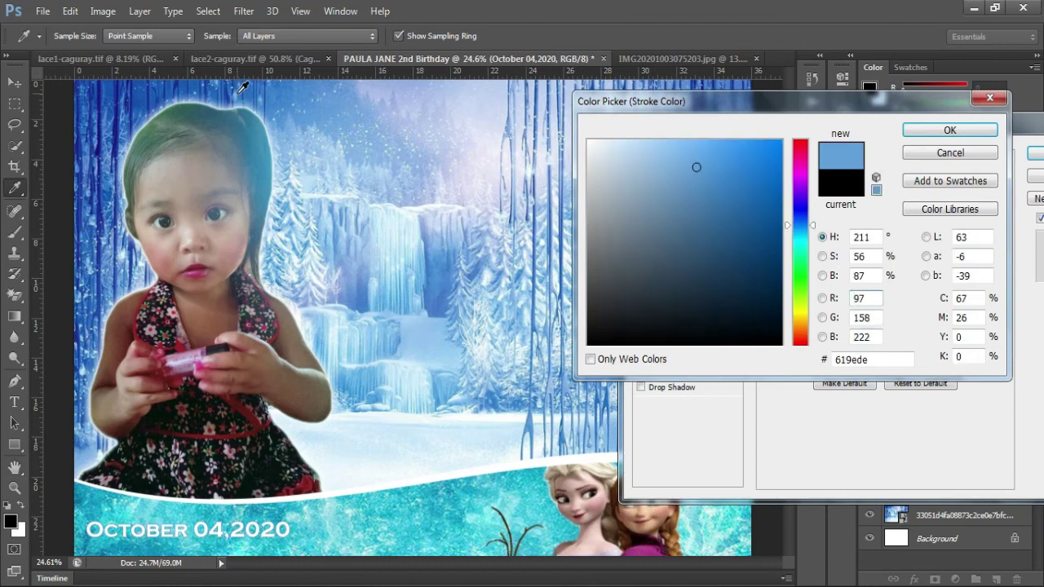
pyautogui.click(120, 117)
pyautogui.click(948, 130)
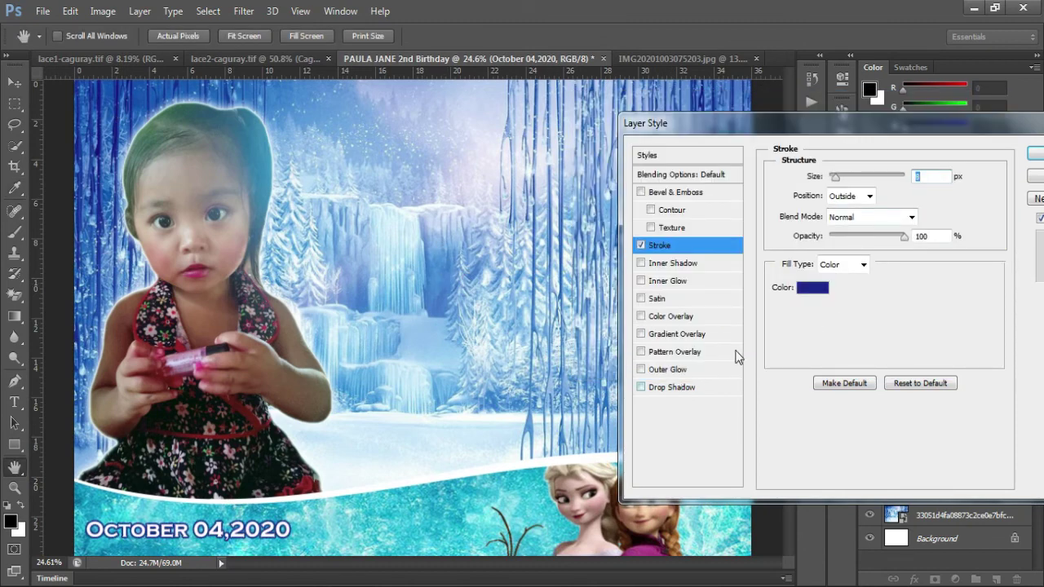
pyautogui.click(1036, 155)
pyautogui.press('t')
pyautogui.moveTo(294, 522); pyautogui.dragTo(333, 518)
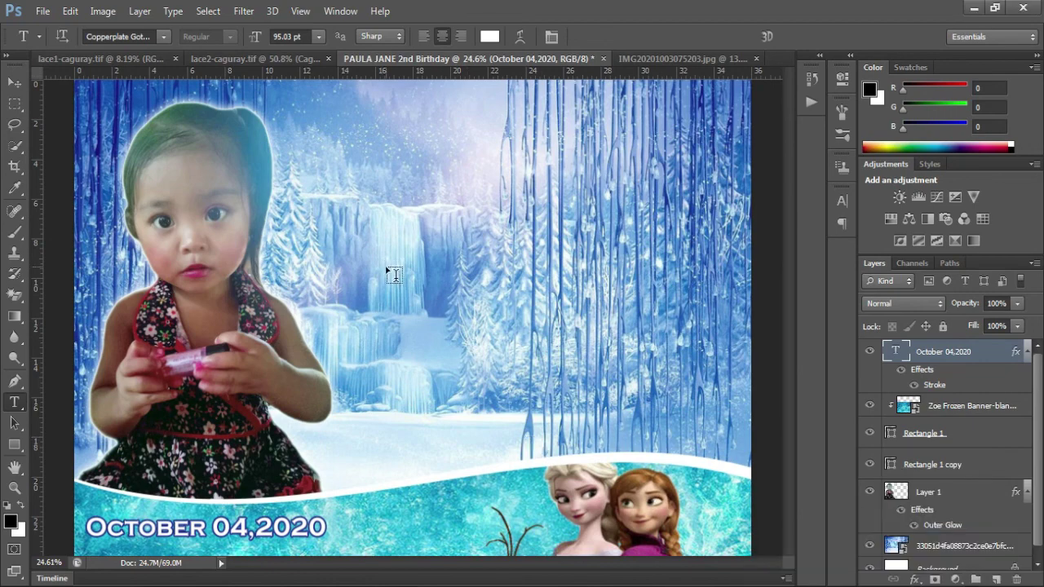
# Type the word HAPPY near the top centre of the banner
pyautogui.scroll(-2, 394, 275)
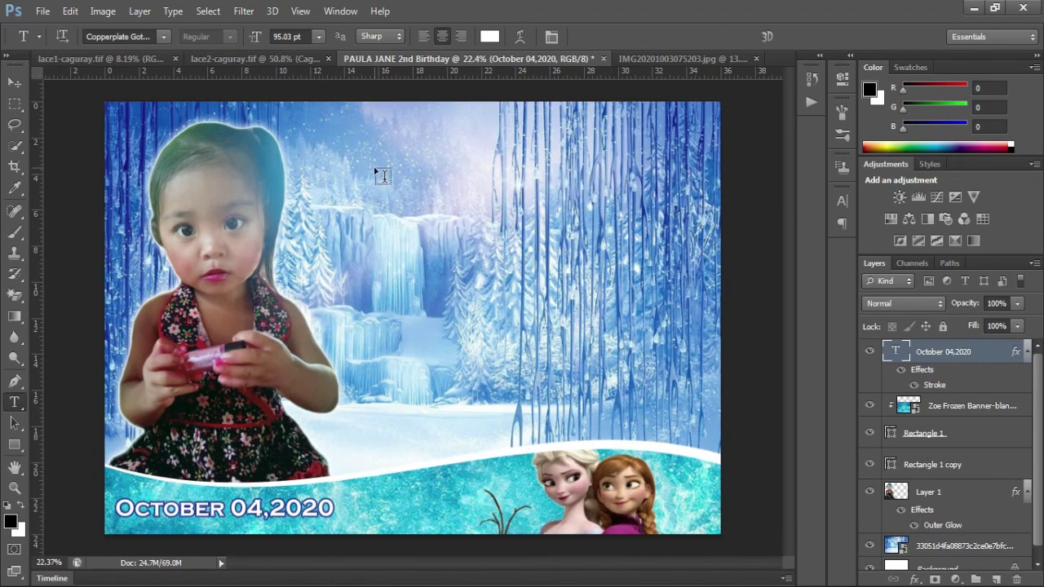
pyautogui.click(374, 167)
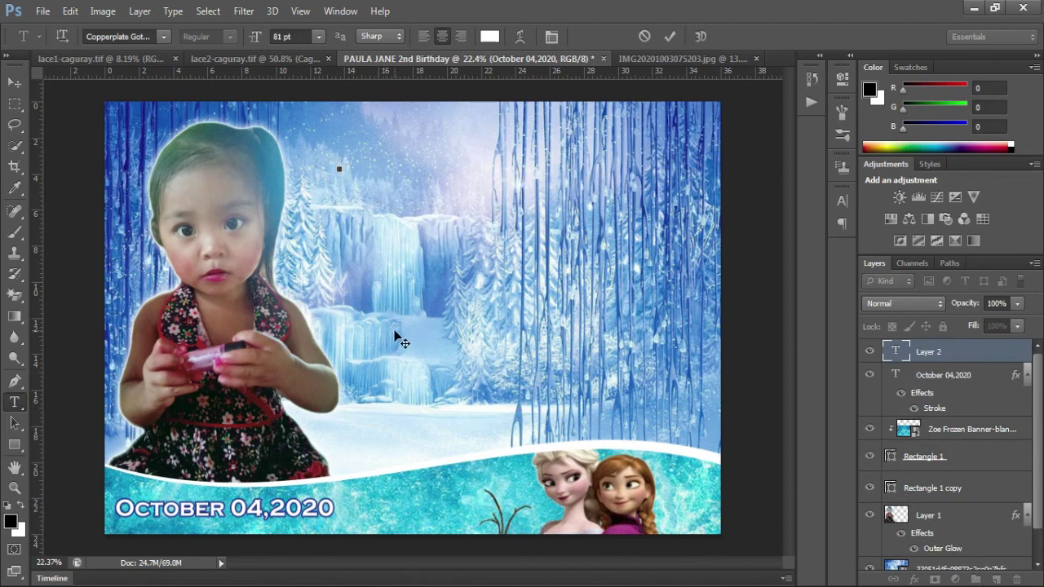
pyautogui.click(942, 580)
pyautogui.click(951, 495)
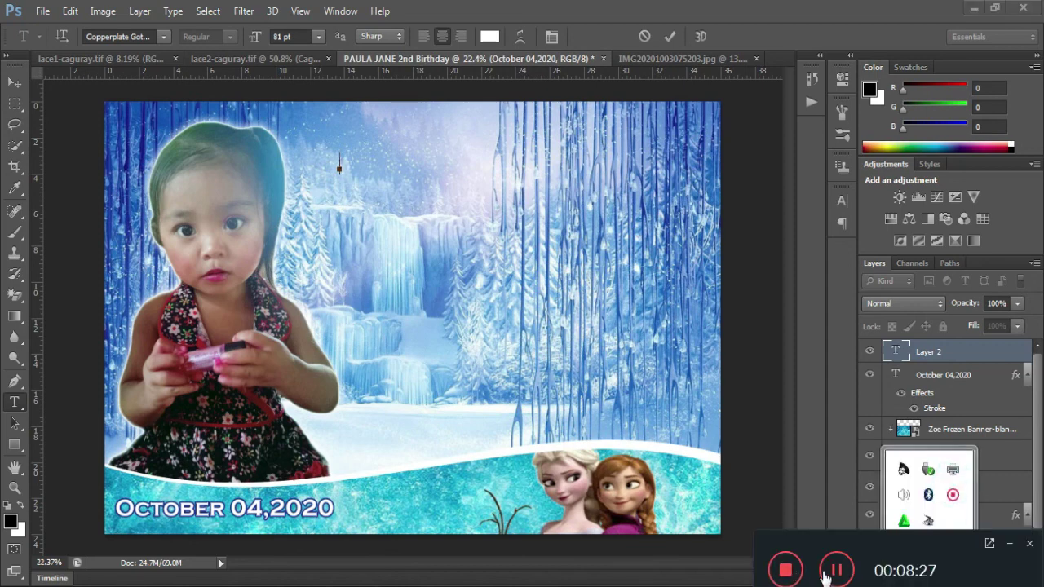
pyautogui.click(507, 327)
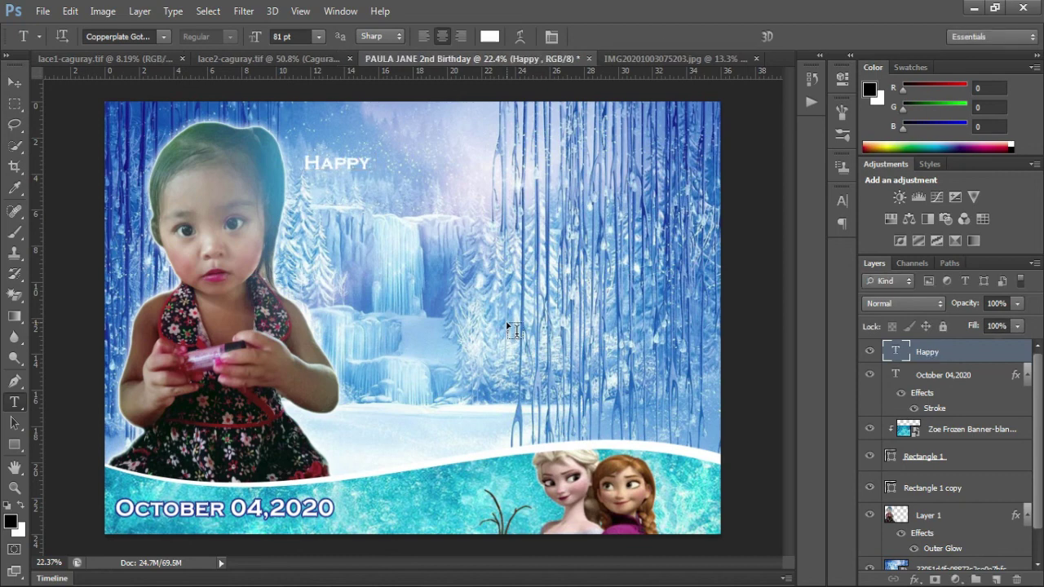
# Set HAPPY in the Frozito font and raise its size to 158 pt
pyautogui.doubleClick(327, 164)
pyautogui.click(164, 36)
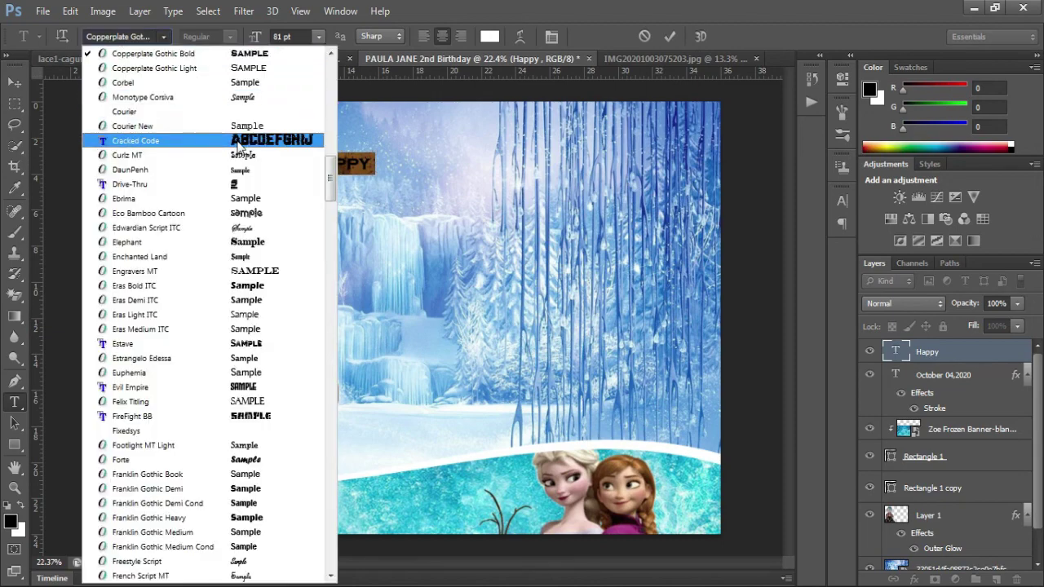
pyautogui.moveTo(331, 170)
pyautogui.mouseDown()
pyautogui.moveTo(337, 93)
pyautogui.moveTo(325, 280)
pyautogui.moveTo(324, 233)
pyautogui.mouseUp()
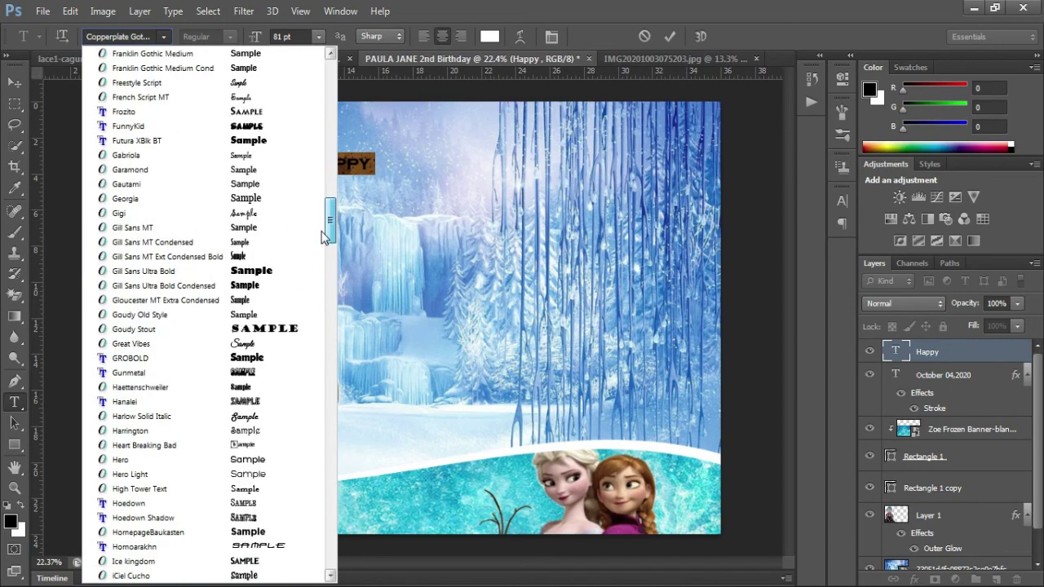
pyautogui.click(278, 137)
pyautogui.hotkey('shift', 'Up')
pyautogui.hotkey('shift', 'Up')
pyautogui.hotkey('shift', 'Up')
pyautogui.hotkey('shift', 'Up')
pyautogui.hotkey('shift', 'Up')
pyautogui.hotkey('shift', 'Up')
pyautogui.hotkey('shift', 'Up')
pyautogui.hotkey('shift', 'Up')
pyautogui.hotkey('shift', 'Up')
pyautogui.hotkey('shift', 'Up')
pyautogui.hotkey('shift', 'Up')
pyautogui.hotkey('shift', 'Up')
pyautogui.hotkey('shift', 'Up')
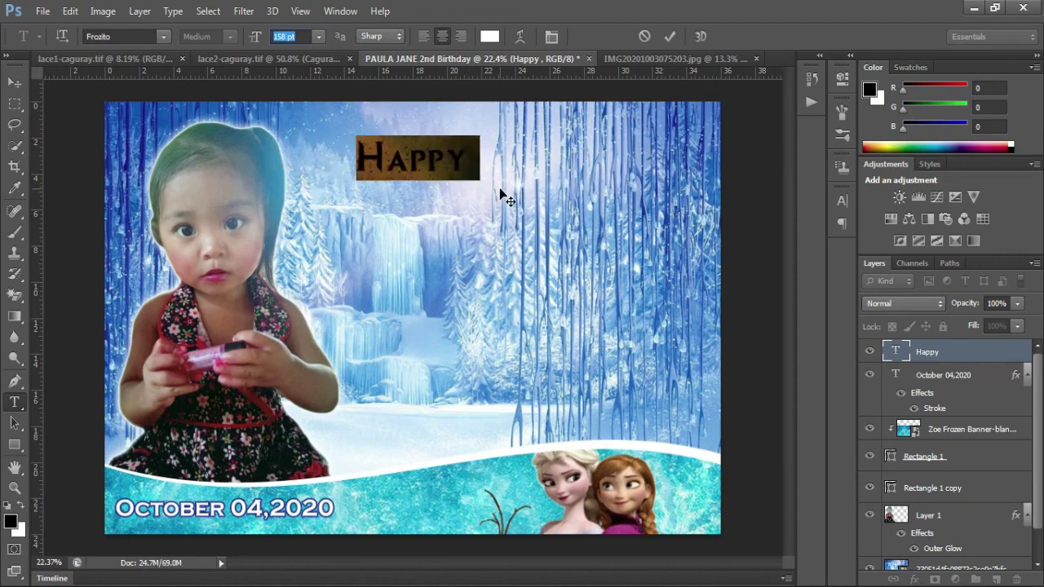
# Colour the HAPPY text blue (1873d1)
pyautogui.click(489, 36)
pyautogui.click(367, 268)
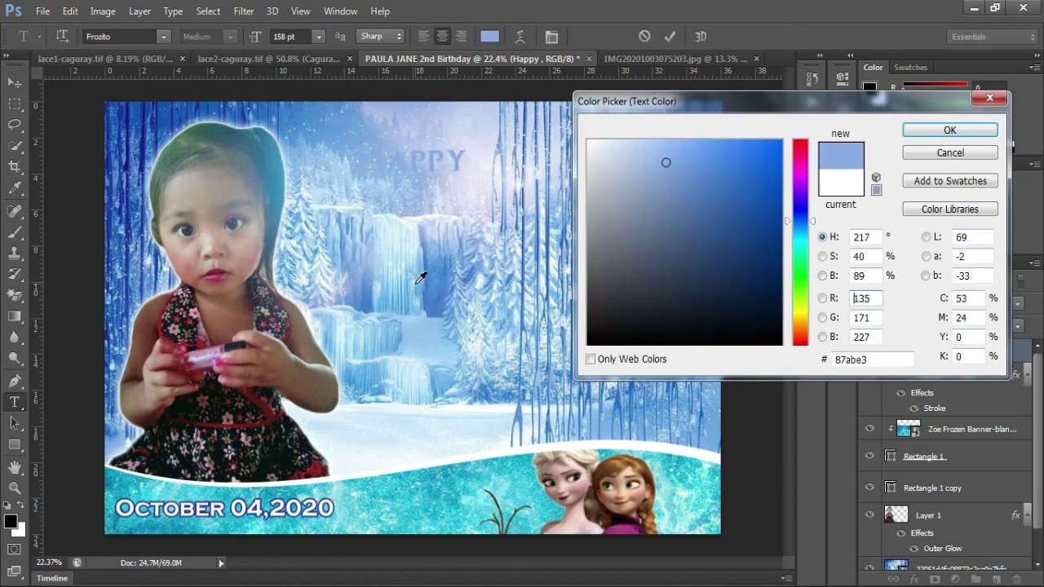
pyautogui.click(439, 276)
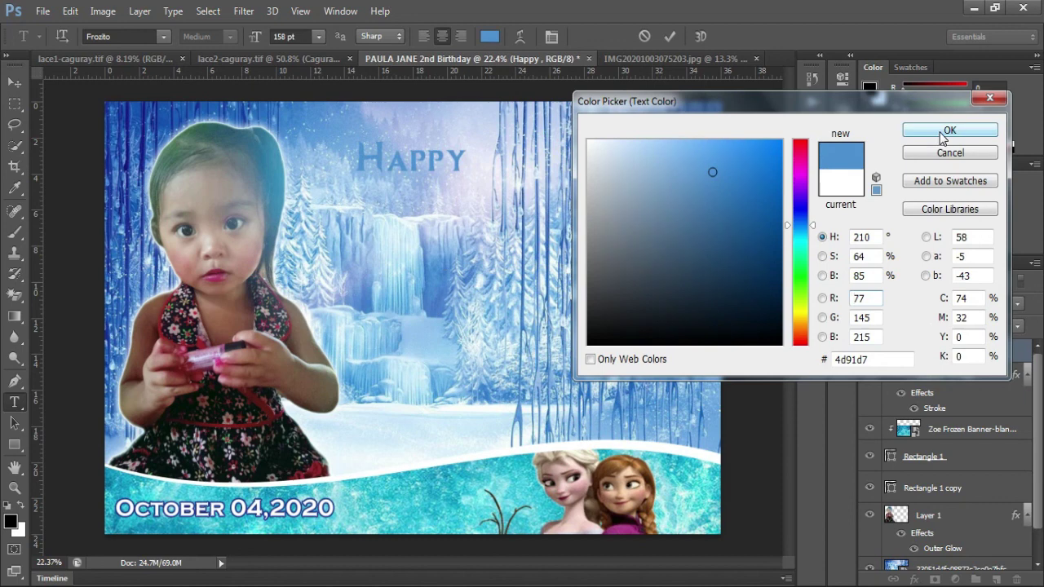
pyautogui.click(759, 177)
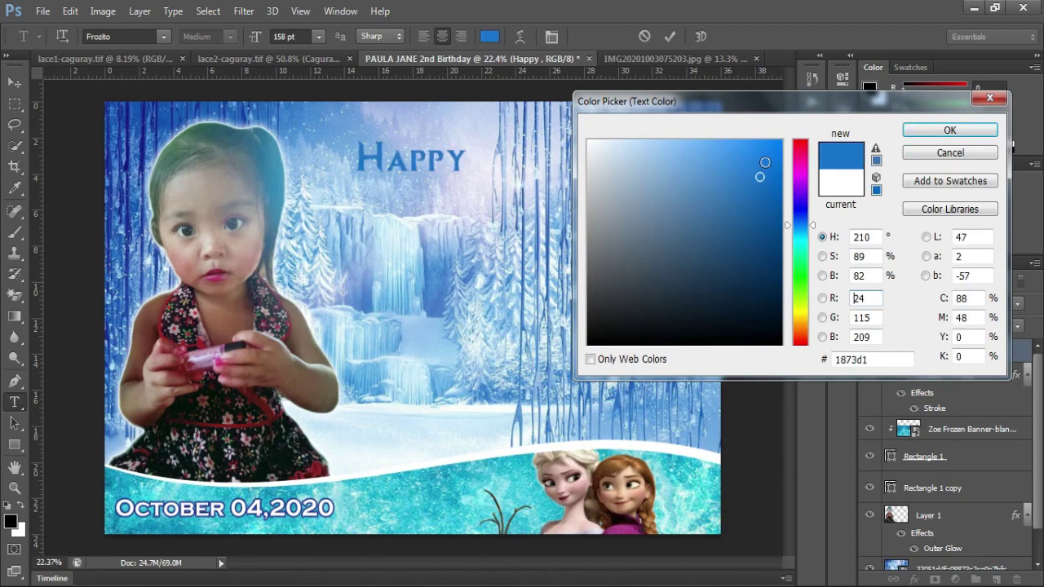
pyautogui.click(950, 129)
pyautogui.click(969, 349)
# Give HAPPY a white Stroke and a Drop Shadow layer style
pyautogui.rightClick(970, 349)
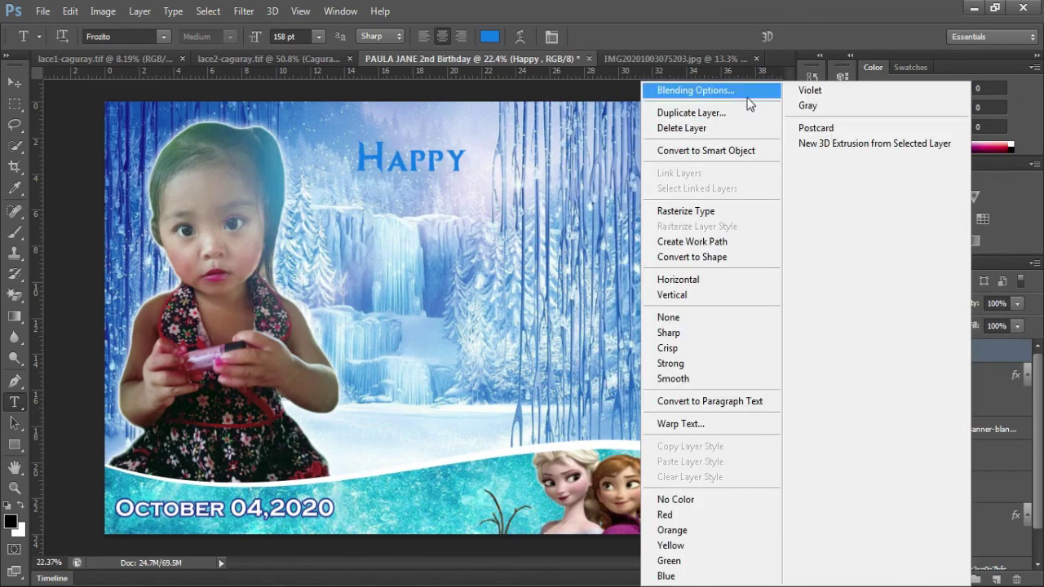
pyautogui.click(693, 88)
pyautogui.click(659, 244)
pyautogui.click(812, 287)
pyautogui.press('Return')
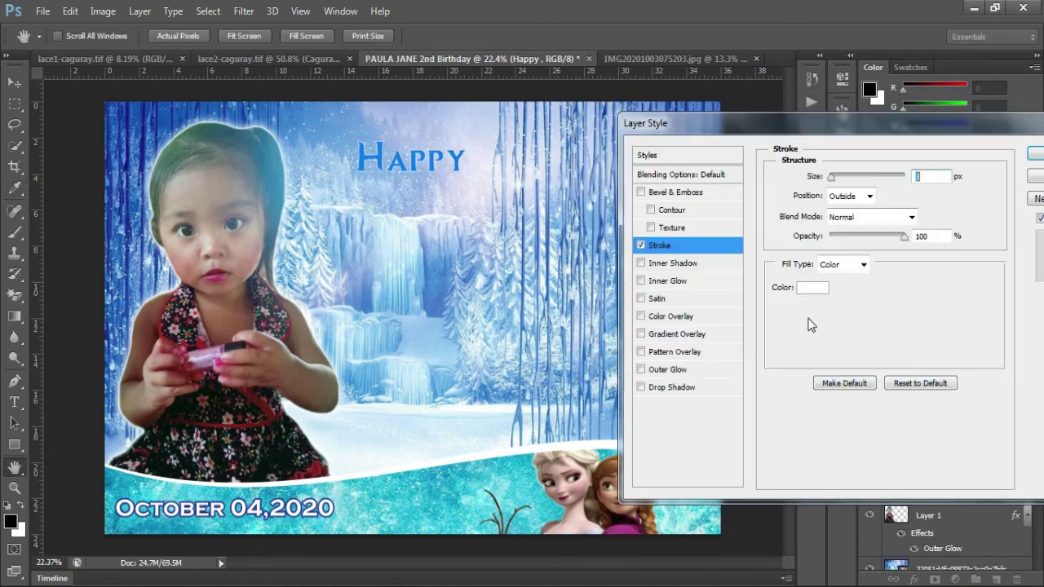
pyautogui.click(671, 388)
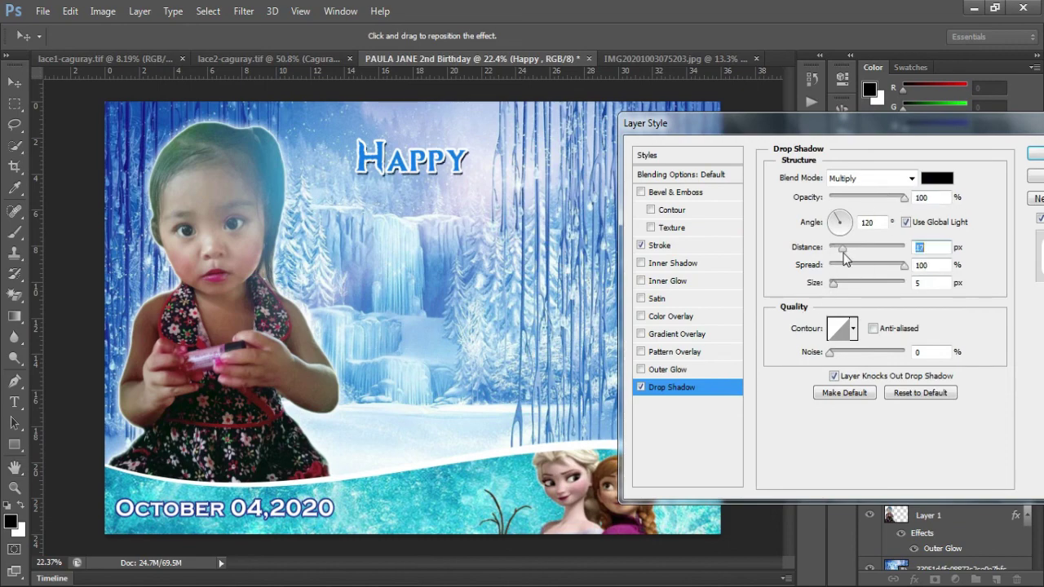
pyautogui.press('Return')
# Scale HAPPY up to about 119%
pyautogui.hotkey('ctrl', 't')
pyautogui.moveTo(470, 177); pyautogui.dragTo(552, 307)
pyautogui.press('Return')
# Retype the two HAPPY copies as 'Birthday' and '2nd'
pyautogui.doubleClick(519, 212)
pyautogui.write('Birthday')
pyautogui.hotkey('ctrl', 'Return')
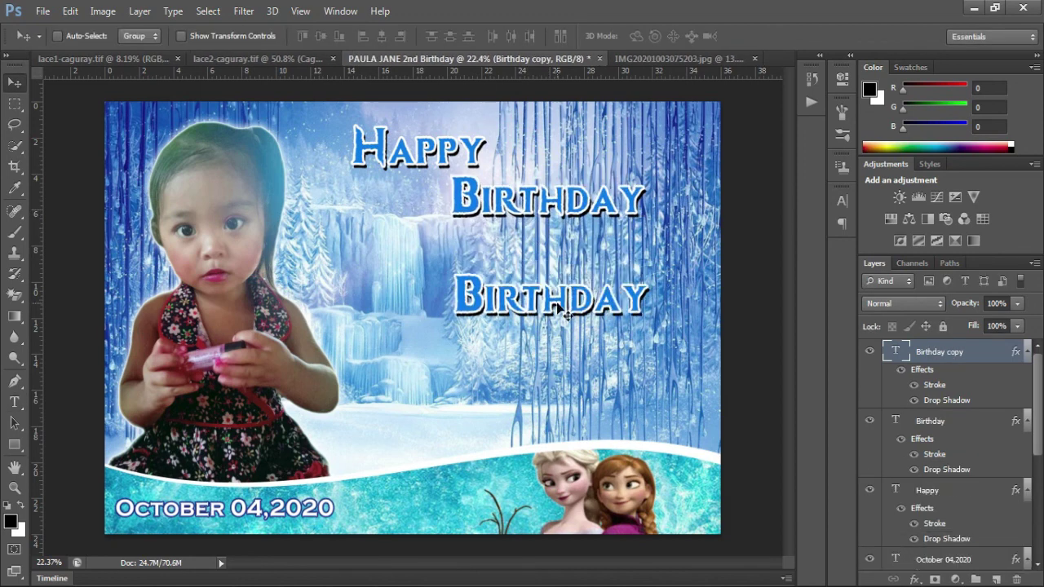
pyautogui.press('t')
pyautogui.doubleClick(552, 298)
pyautogui.write('2nd')
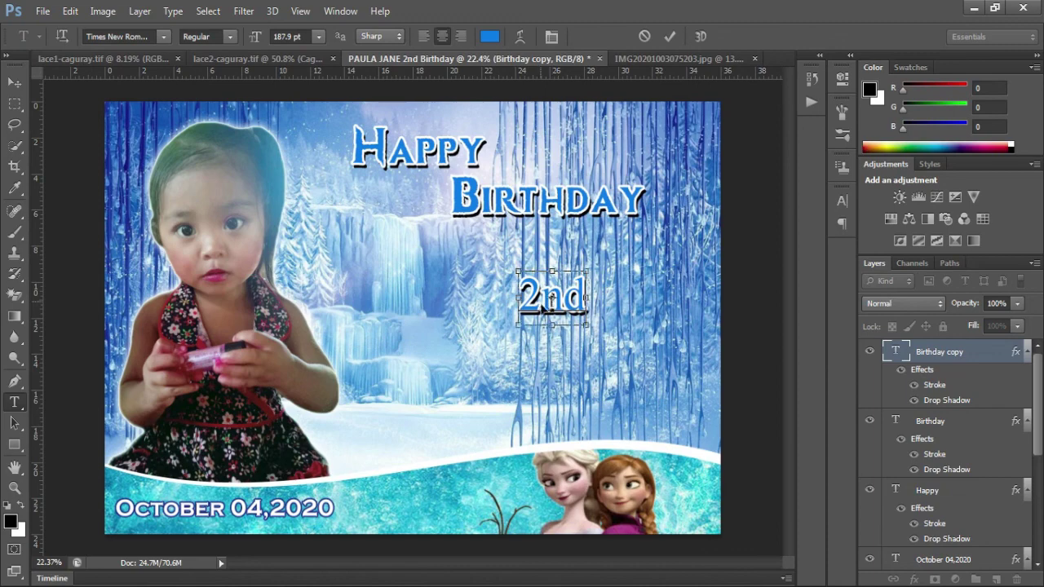
# Set '2nd' in the Evil Empire font and move it up beside HAPPY
pyautogui.doubleClick(551, 298)
pyautogui.click(163, 37)
pyautogui.moveTo(330, 456); pyautogui.dragTo(318, 220)
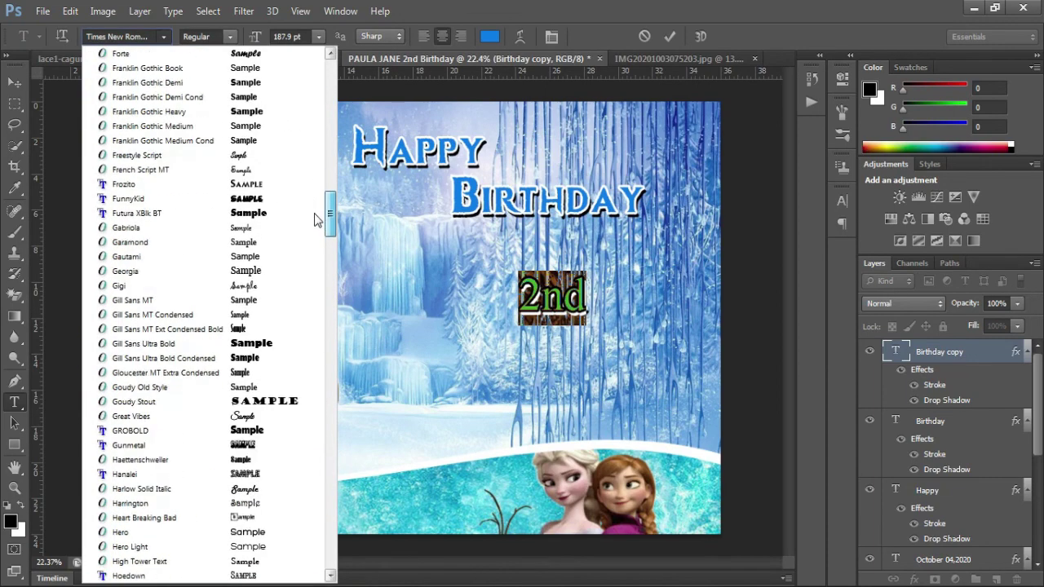
pyautogui.click(298, 199)
pyautogui.moveTo(606, 345); pyautogui.dragTo(602, 200)
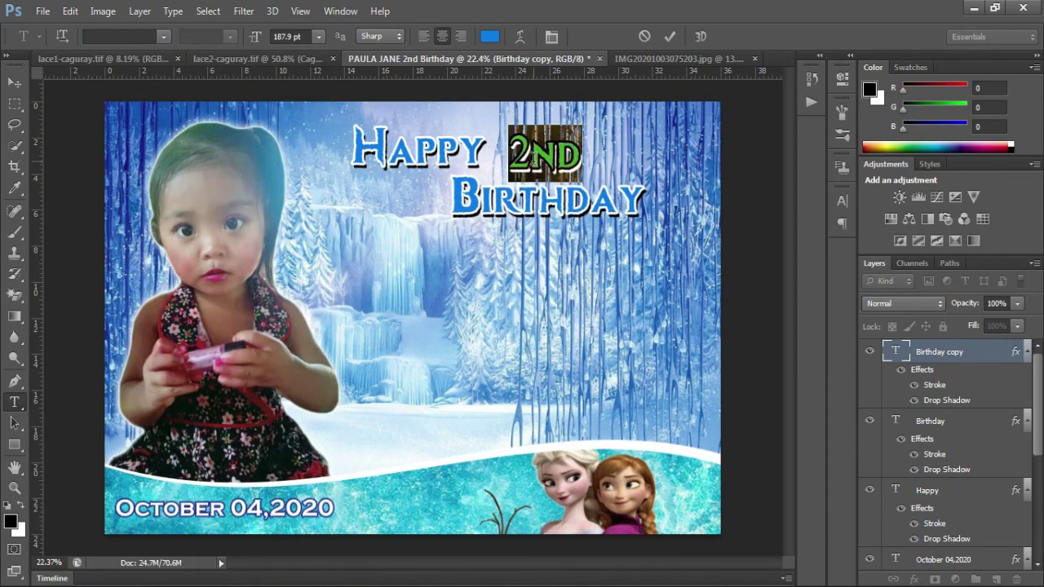
pyautogui.click(163, 37)
pyautogui.moveTo(330, 457); pyautogui.dragTo(336, 178)
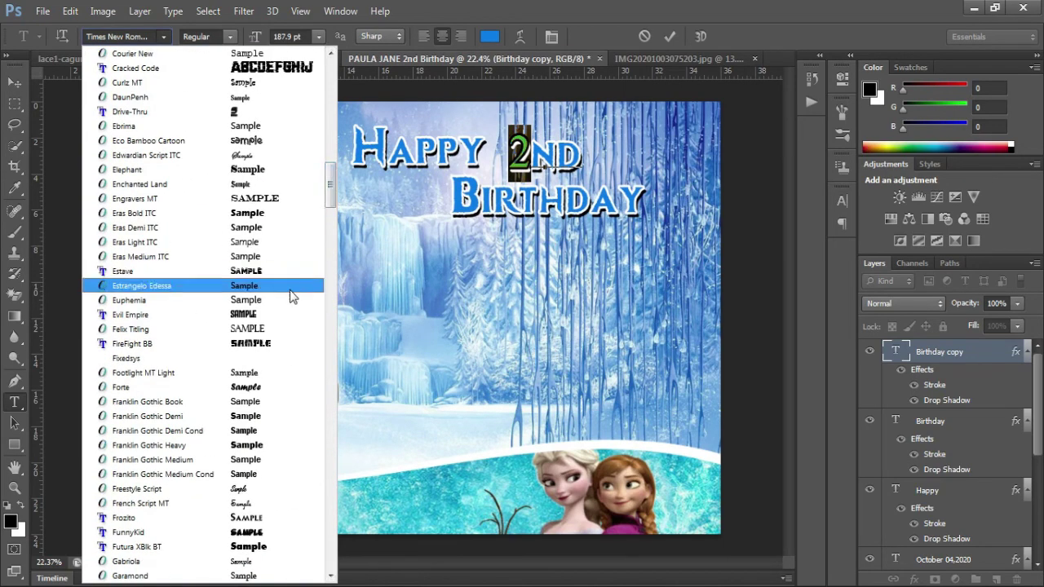
pyautogui.click(291, 321)
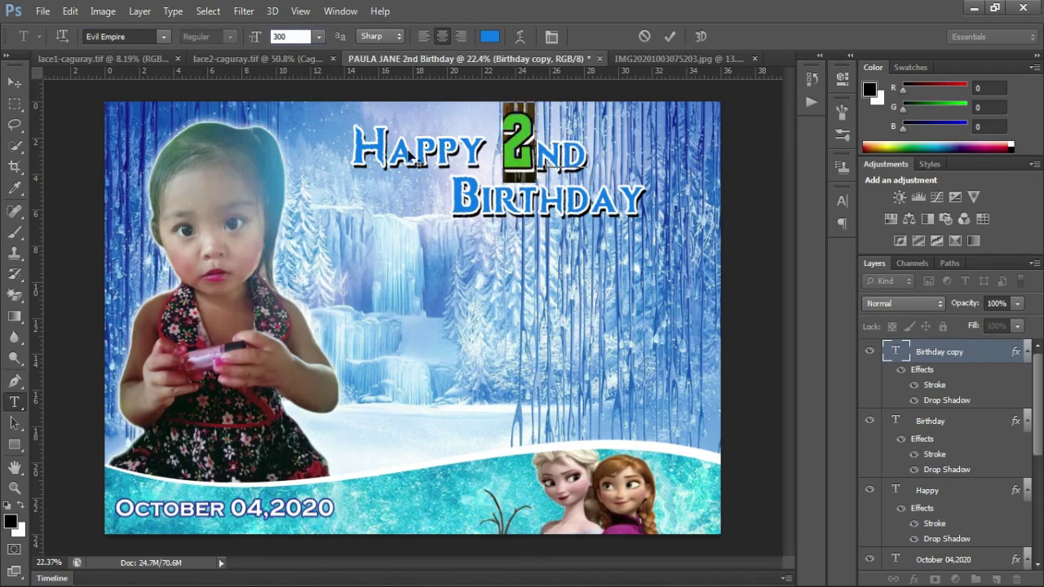
pyautogui.click(670, 36)
# Restyle the 'nd' letters and colour the 2 purple
pyautogui.moveTo(555, 151); pyautogui.dragTo(630, 158)
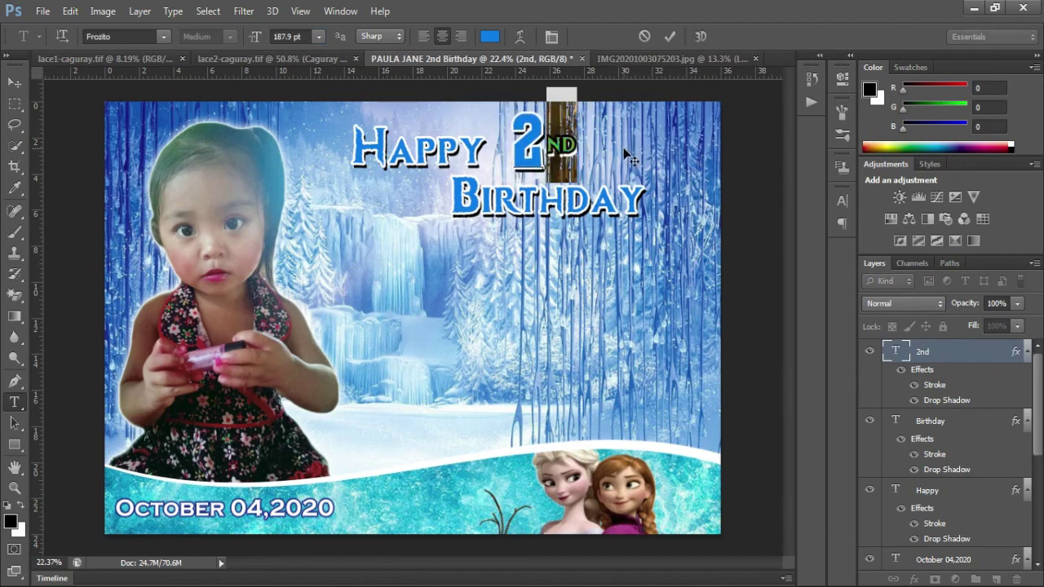
pyautogui.click(670, 37)
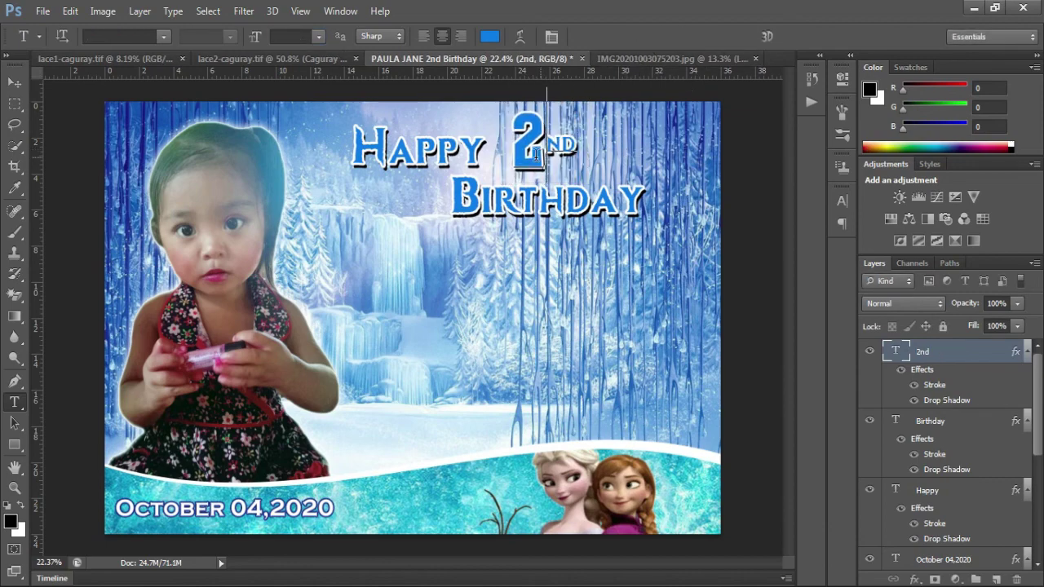
pyautogui.moveTo(538, 155); pyautogui.dragTo(493, 152)
pyautogui.click(490, 36)
pyautogui.click(170, 325)
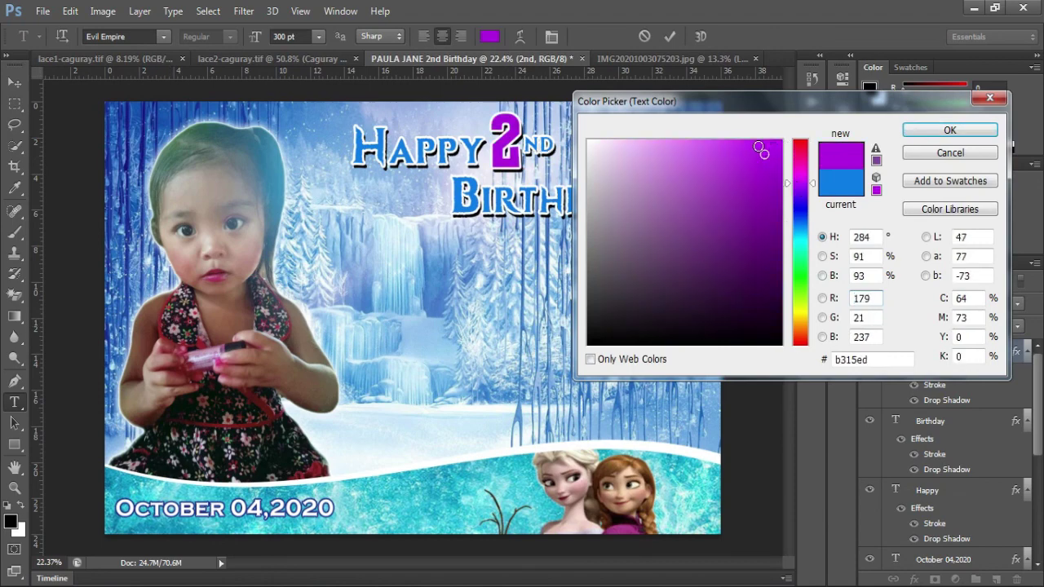
pyautogui.click(909, 132)
pyautogui.click(668, 36)
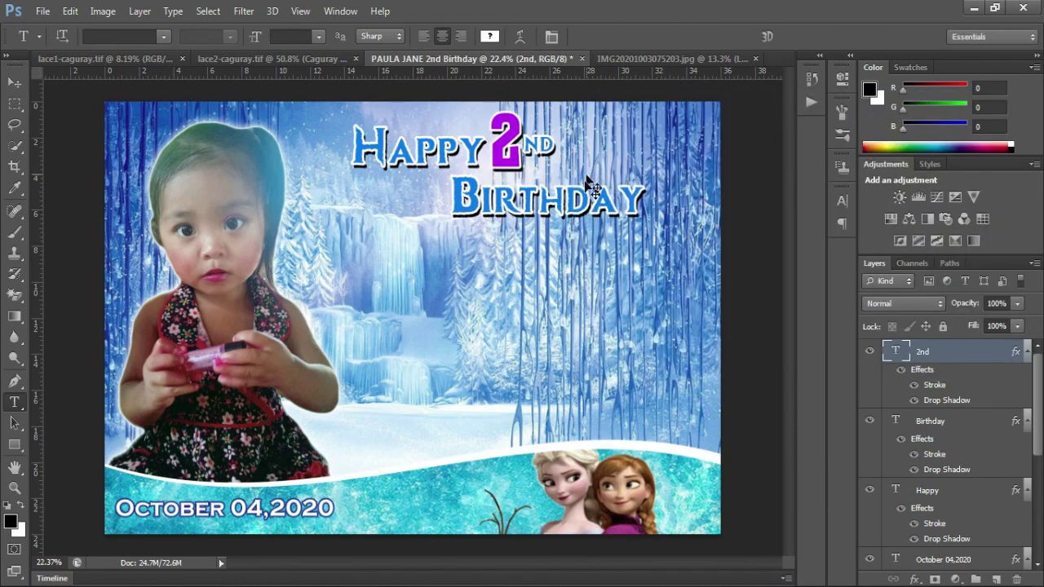
# Scale the 2 to about 118% and tilt it about 3 degrees
pyautogui.hotkey('ctrl', 't')
pyautogui.moveTo(555, 101); pyautogui.dragTo(570, 83)
pyautogui.moveTo(596, 80); pyautogui.dragTo(599, 84)
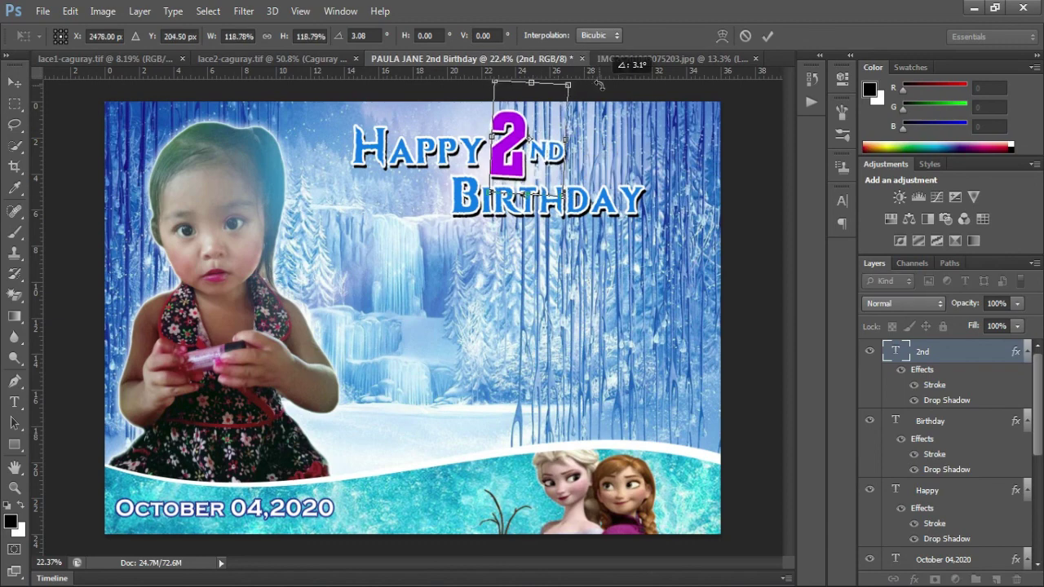
pyautogui.press('Return')
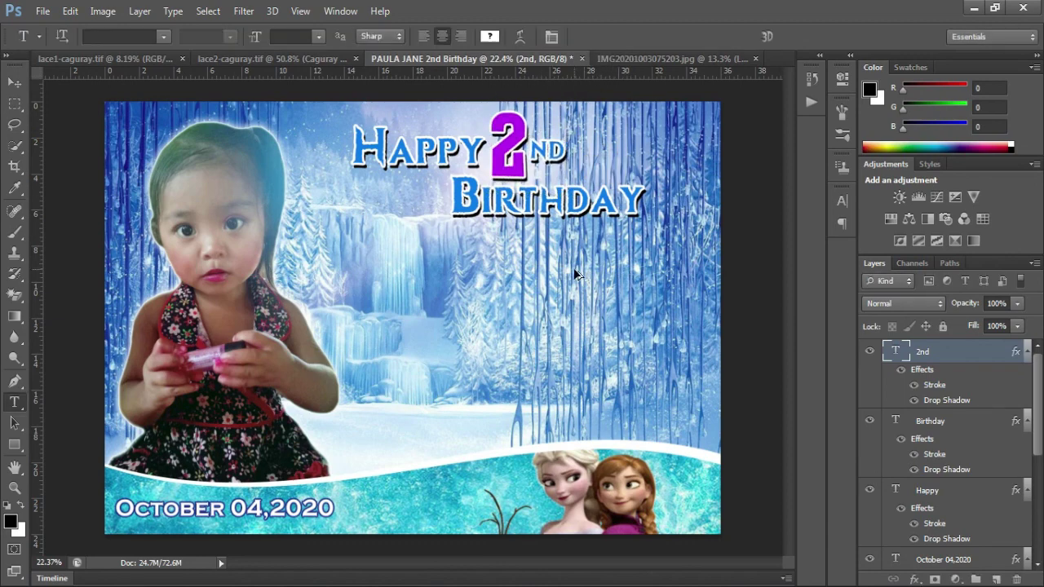
pyautogui.scroll(3, 570, 267)
pyautogui.click(541, 196)
# Add the child's name below the title and scale it to about 200%
pyautogui.scroll(-3, 590, 226)
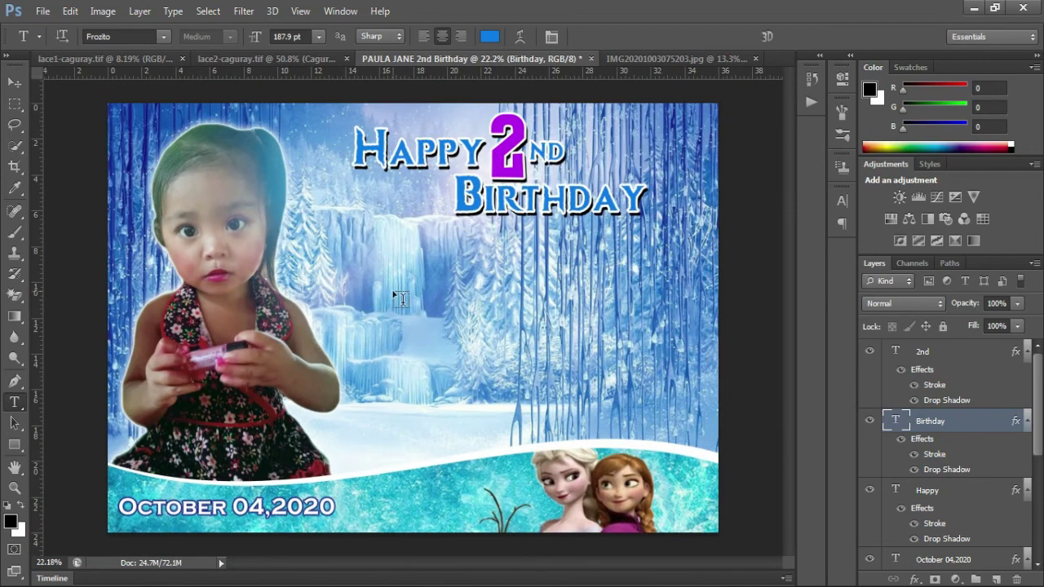
pyautogui.click(370, 291)
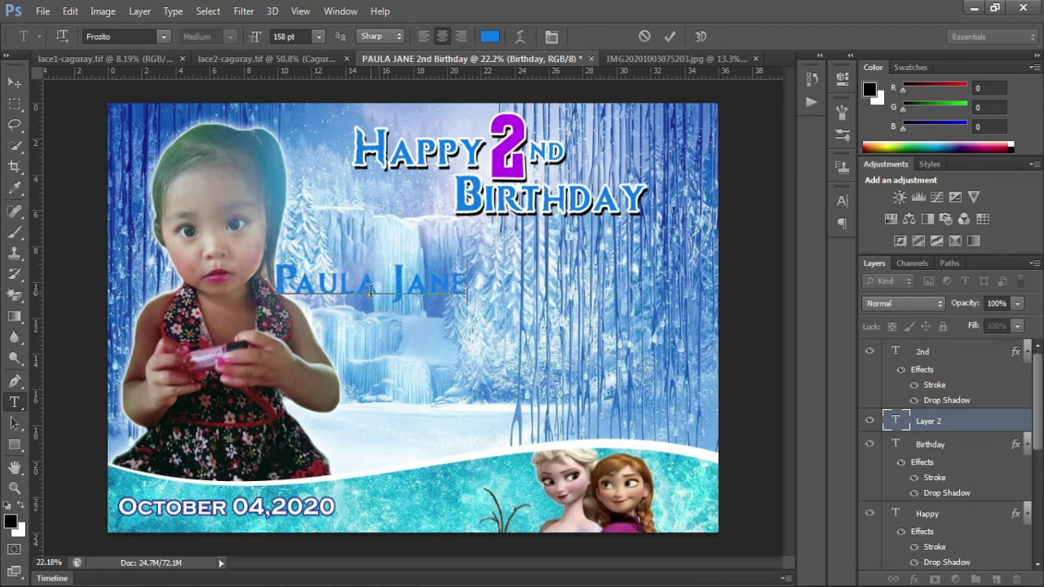
pyautogui.hotkey('ctrl', 'a')
pyautogui.click(670, 36)
pyautogui.hotkey('ctrl', 't')
pyautogui.moveTo(471, 301); pyautogui.dragTo(679, 277)
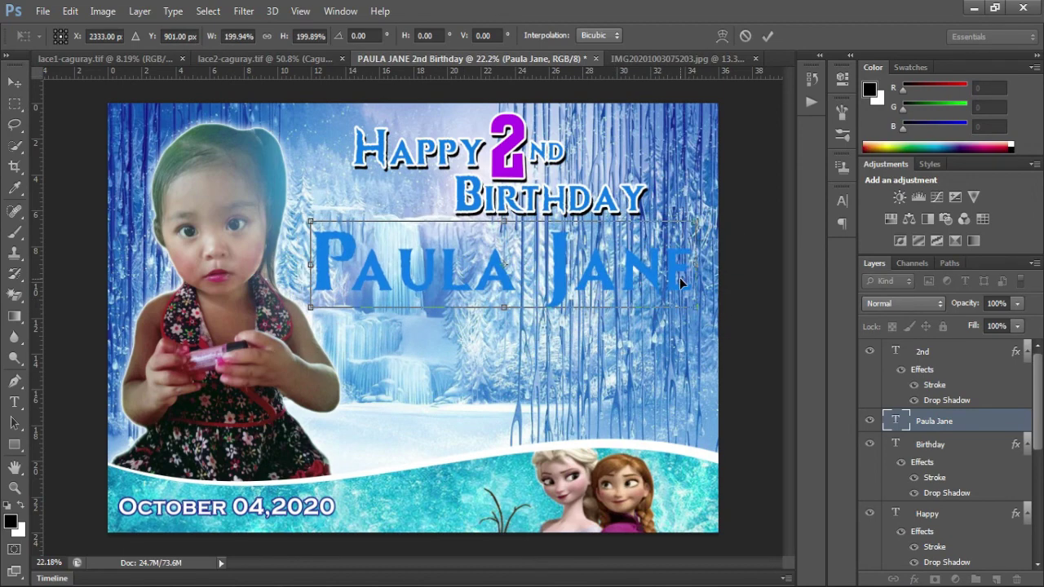
pyautogui.press('Return')
# Give the name a white Stroke and a Drop Shadow layer style
pyautogui.rightClick(944, 424)
pyautogui.click(701, 86)
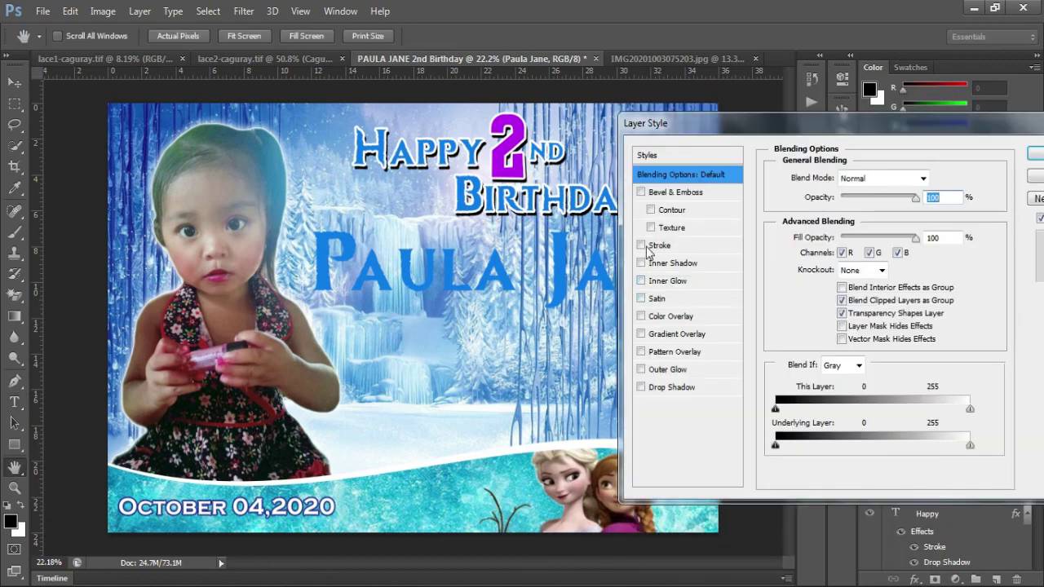
pyautogui.click(652, 245)
pyautogui.click(809, 295)
pyautogui.click(589, 142)
pyautogui.click(949, 129)
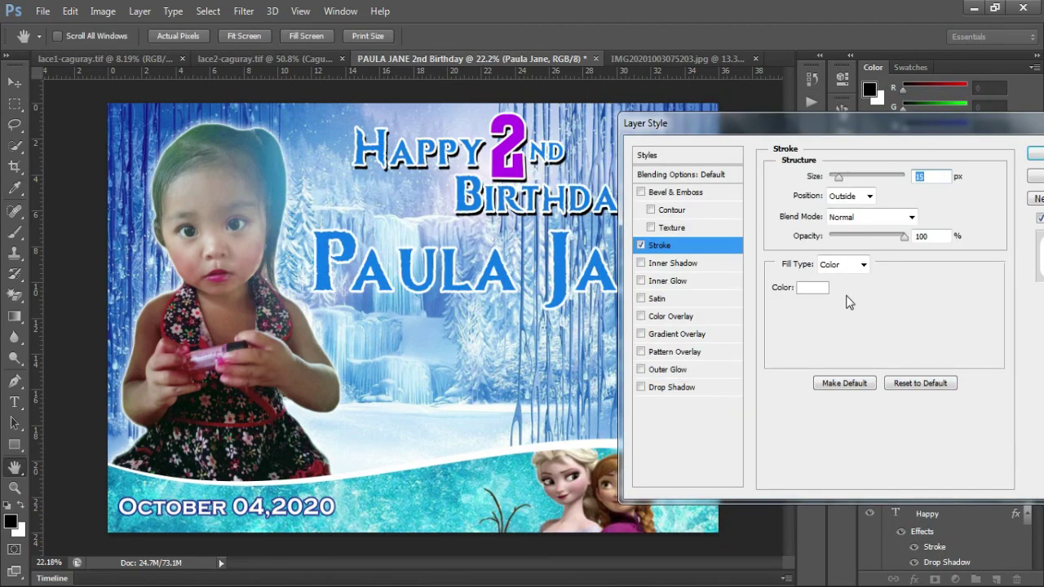
pyautogui.click(685, 389)
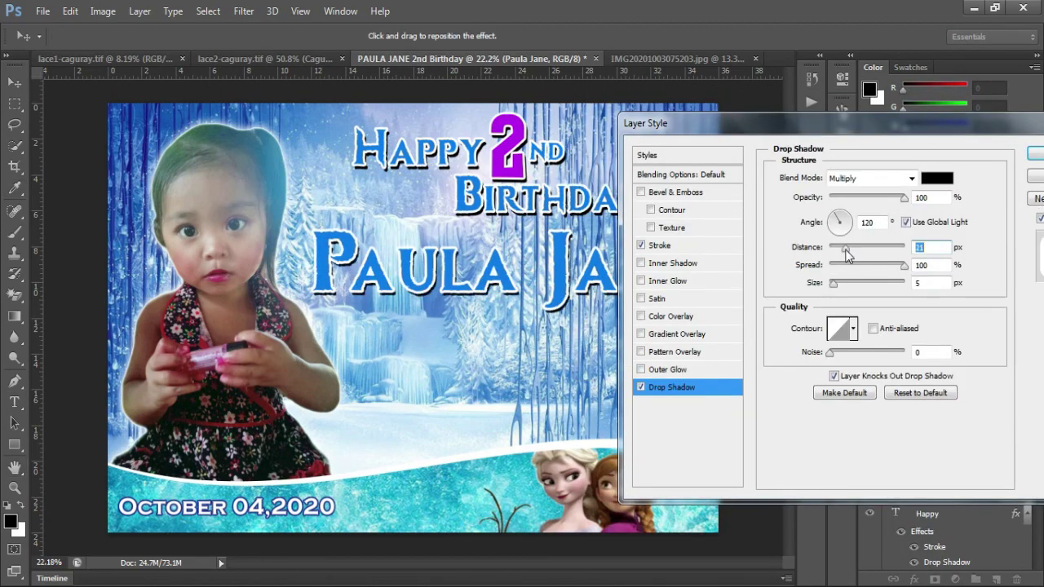
pyautogui.click(1033, 153)
pyautogui.click(42, 10)
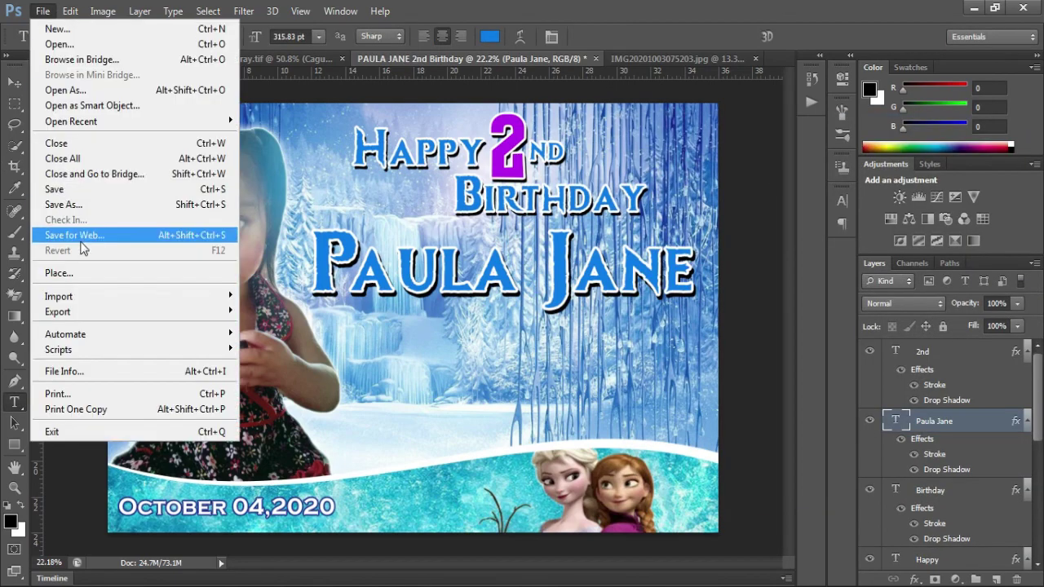
# Place the Frozen banner image and stretch it to cover the child's name as a teal texture
pyautogui.click(28, 272)
pyautogui.doubleClick(926, 225)
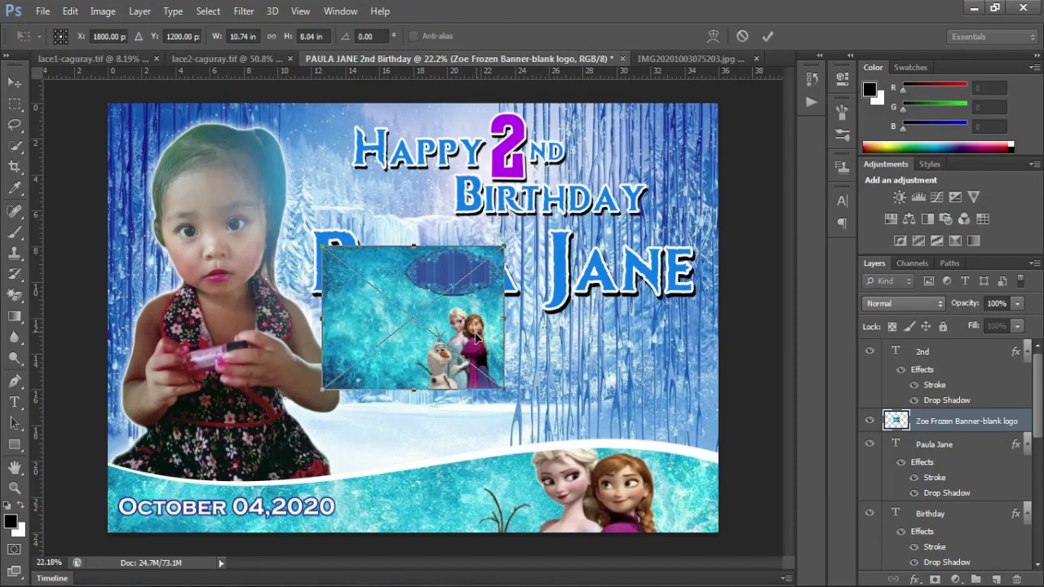
pyautogui.moveTo(506, 391); pyautogui.dragTo(756, 555)
pyautogui.moveTo(322, 247); pyautogui.dragTo(287, 212)
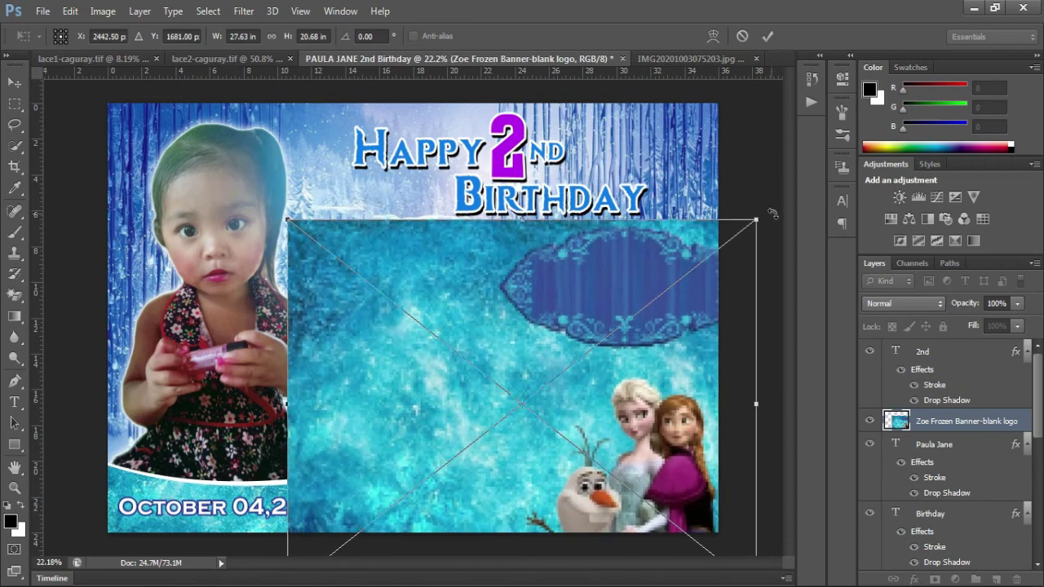
pyautogui.moveTo(758, 214); pyautogui.dragTo(1021, 90)
pyautogui.press('Return')
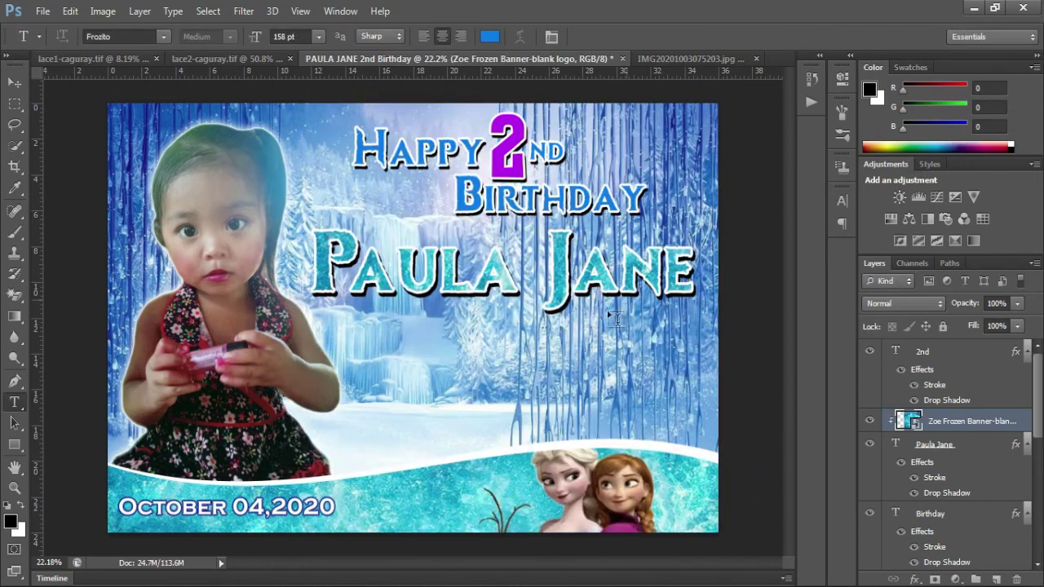
pyautogui.hotkey('ctrl', '+')
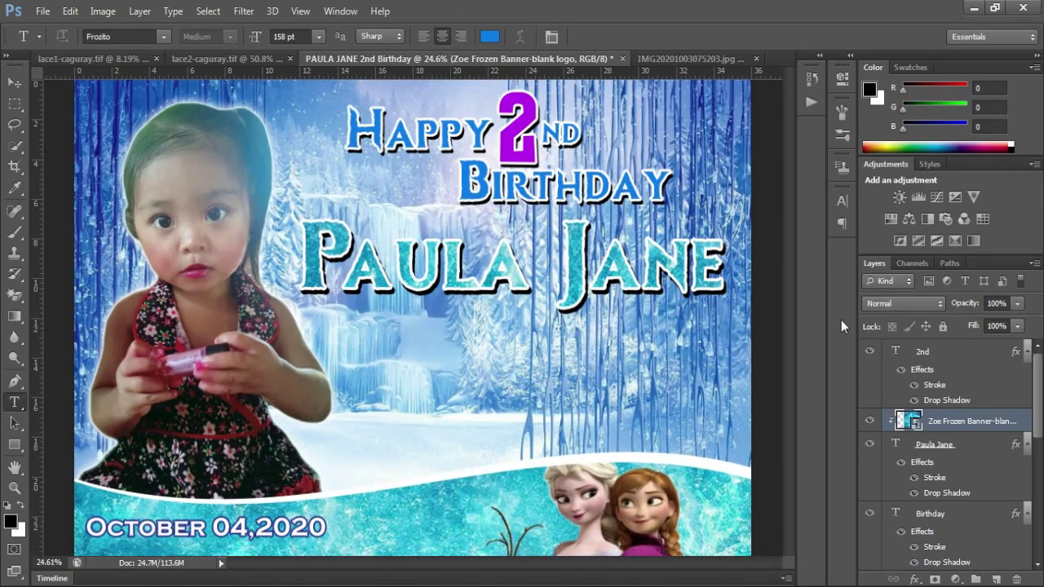
pyautogui.click(964, 447)
pyautogui.press('v')
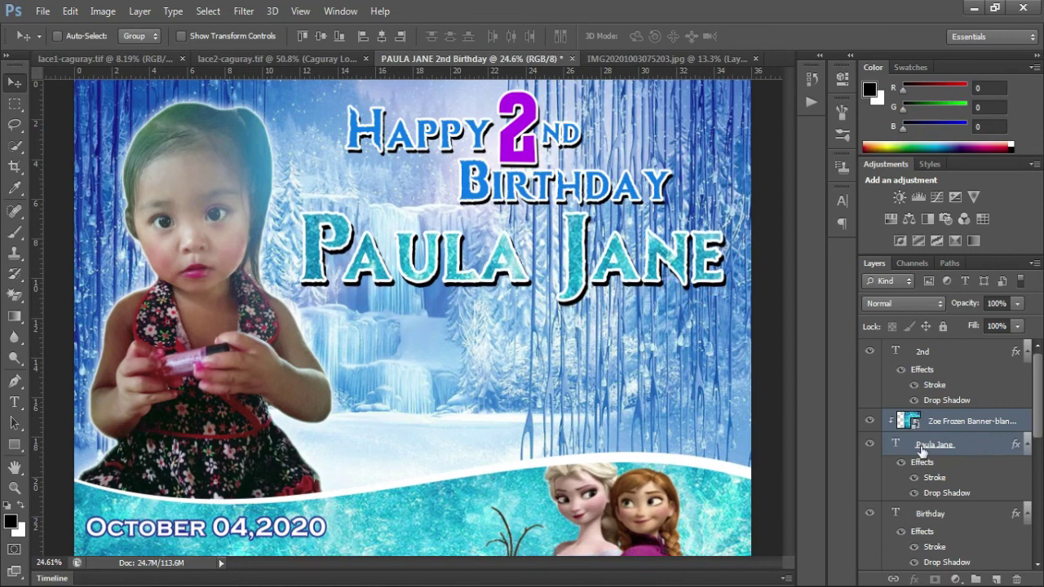
pyautogui.scroll(3, 746, 288)
# Type the child's surname, including the Ñ, on a new line below the name
pyautogui.press('t')
pyautogui.click(482, 398)
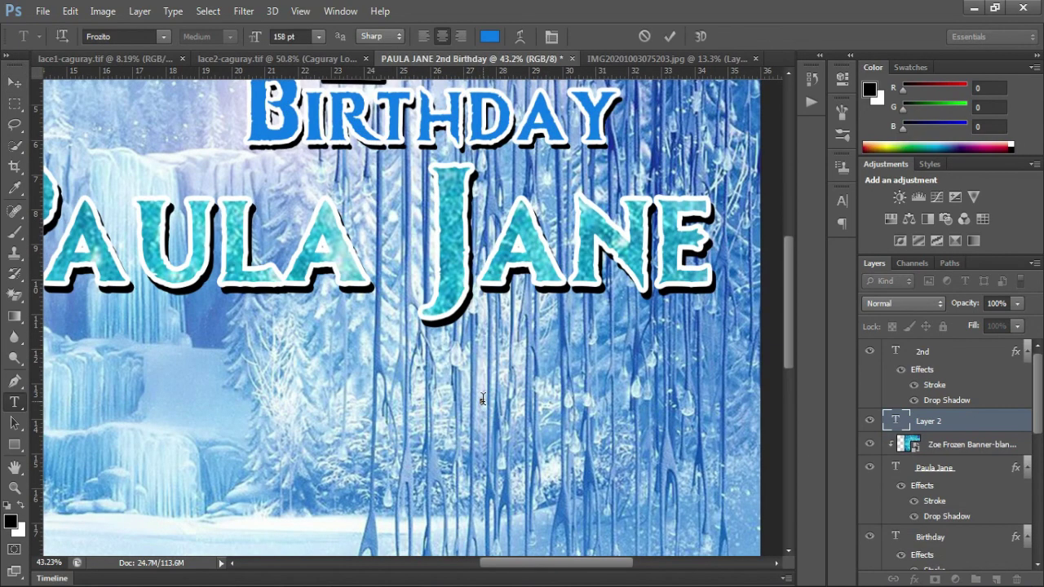
pyautogui.write('EGA')
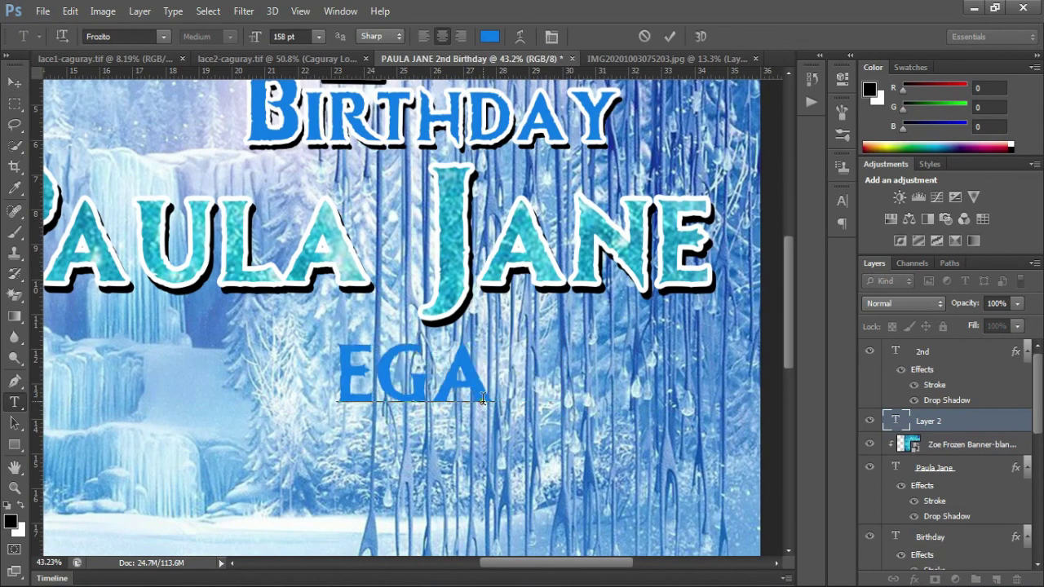
pyautogui.press('Left')
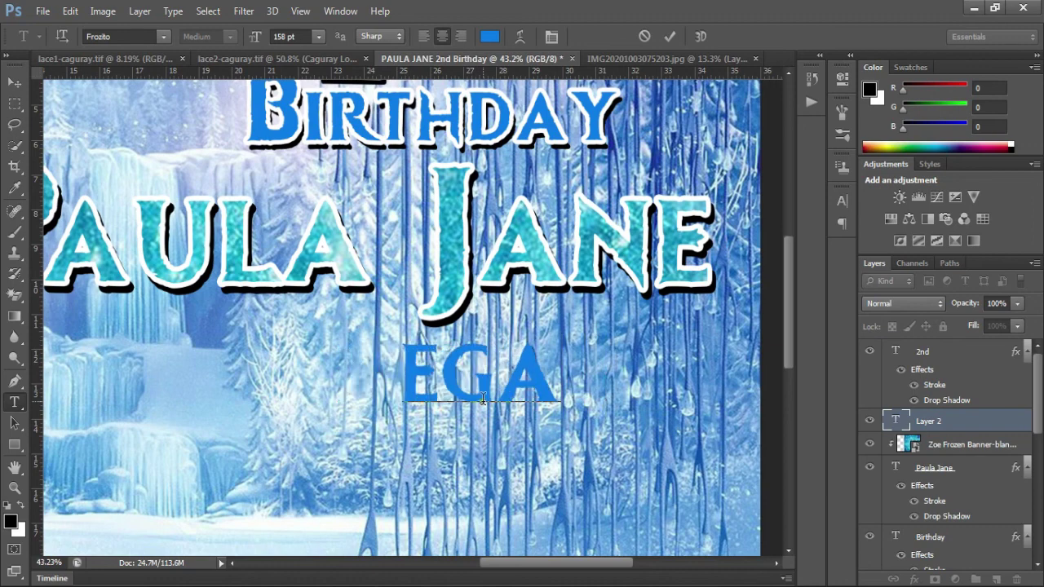
pyautogui.write('ÑA')
# Set the surname in black (000000) Gloucester MT Extra Condensed and shift it right
pyautogui.hotkey('ctrl', 'a')
pyautogui.click(163, 36)
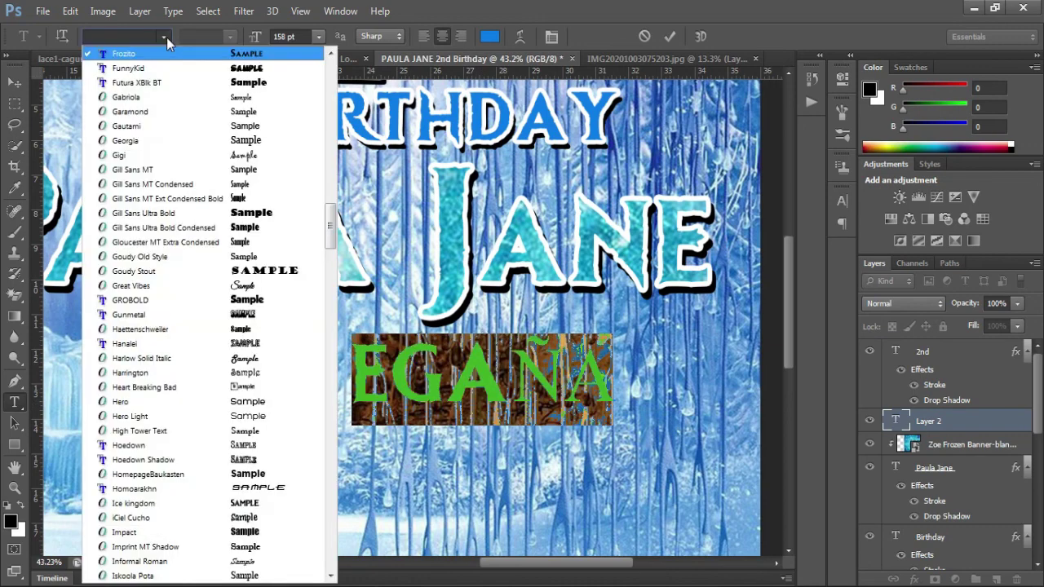
pyautogui.click(274, 242)
pyautogui.moveTo(609, 379); pyautogui.dragTo(692, 368)
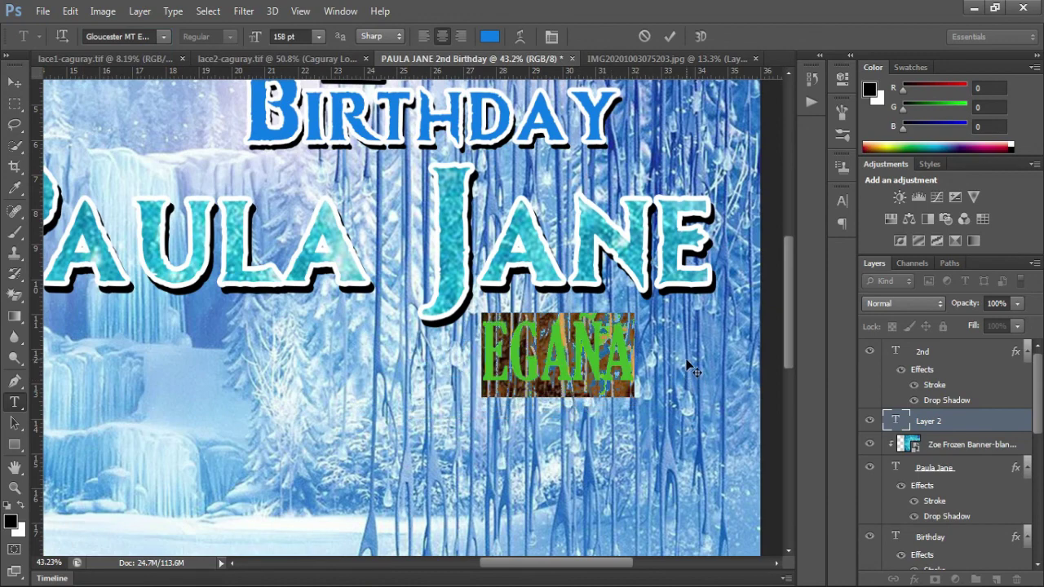
pyautogui.click(489, 36)
pyautogui.write('000000')
pyautogui.press('Return')
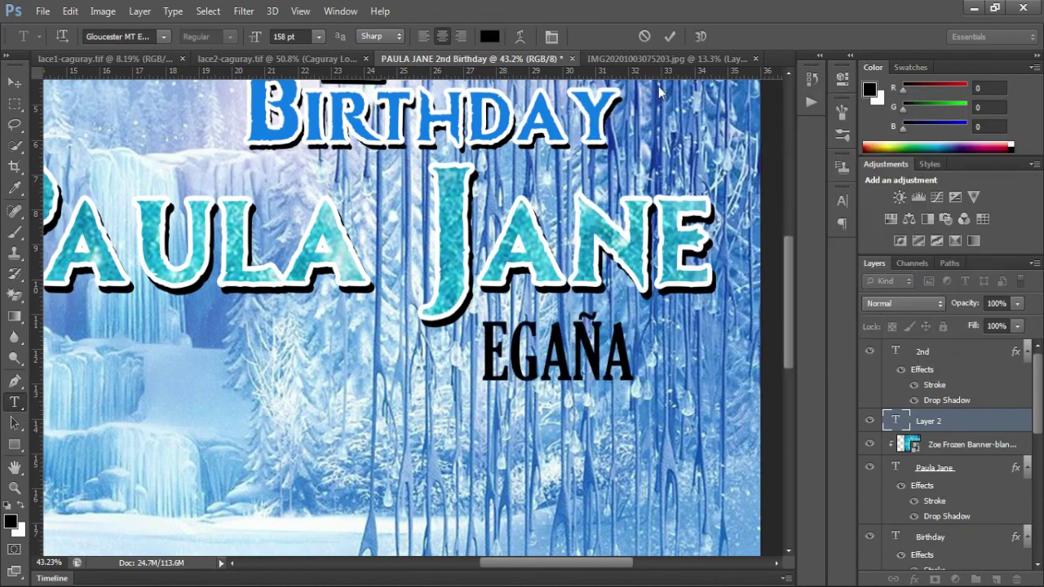
pyautogui.hotkey('ctrl', 'Return')
# Widen the surname text horizontally
pyautogui.hotkey('ctrl', 't')
pyautogui.moveTo(634, 353); pyautogui.dragTo(689, 352)
pyautogui.press('Return')
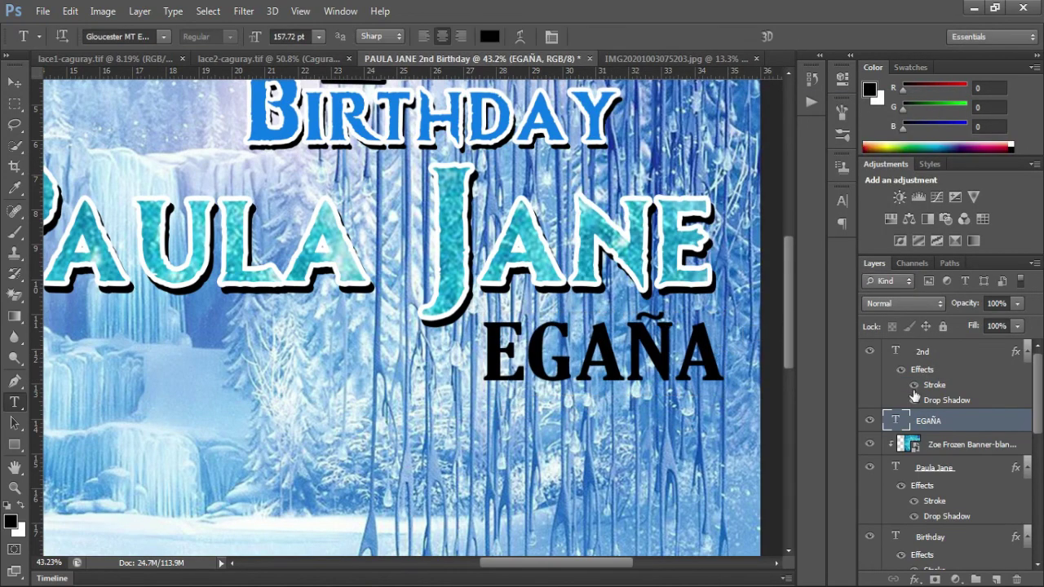
# Give the black surname layer a white Stroke outline through Blending Options
pyautogui.rightClick(953, 430)
pyautogui.click(678, 89)
pyautogui.click(659, 245)
pyautogui.click(815, 287)
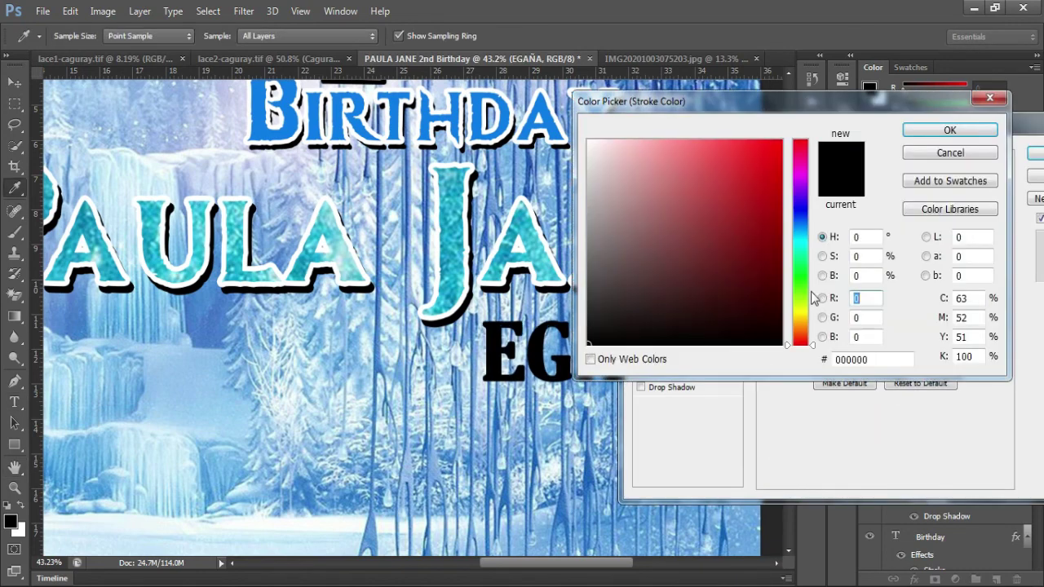
pyautogui.click(946, 130)
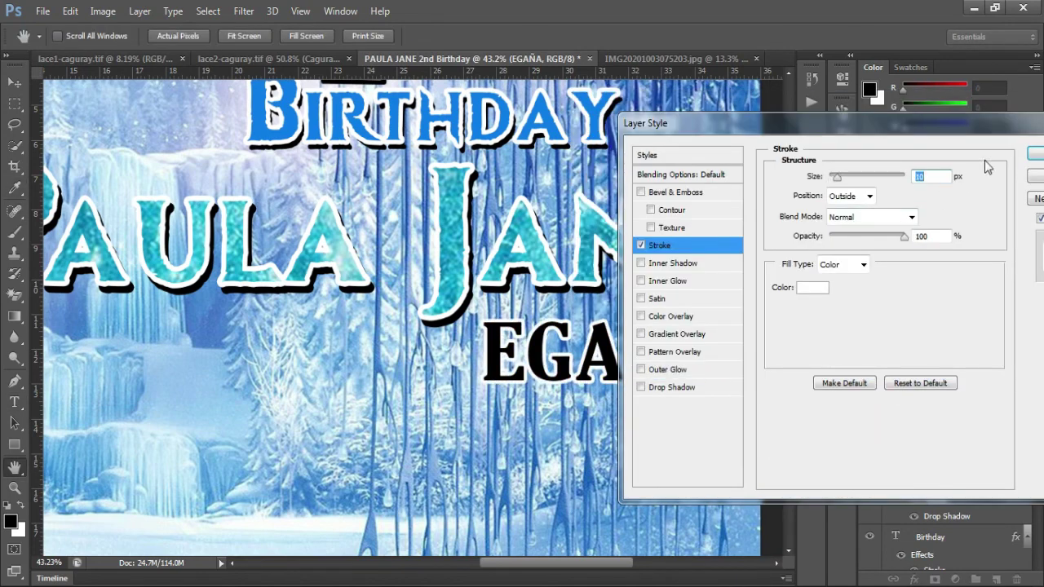
pyautogui.click(1033, 154)
# Enlarge the surname slightly with Free Transform beneath the name title
pyautogui.hotkey('ctrl', 't')
pyautogui.moveTo(482, 353); pyautogui.dragTo(473, 354)
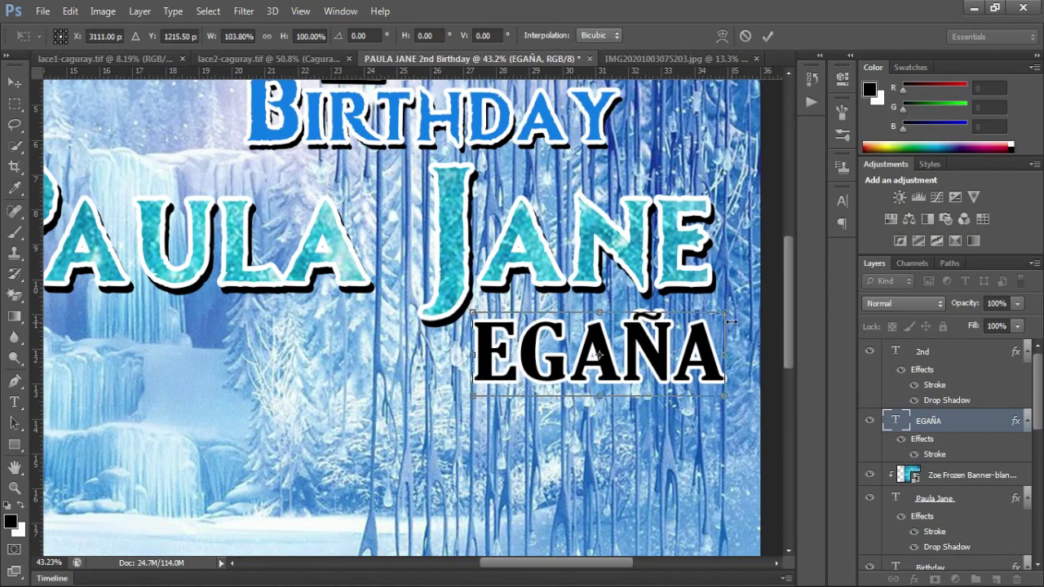
pyautogui.moveTo(731, 322); pyautogui.dragTo(744, 309)
pyautogui.press('Return')
pyautogui.scroll(-5, 605, 351)
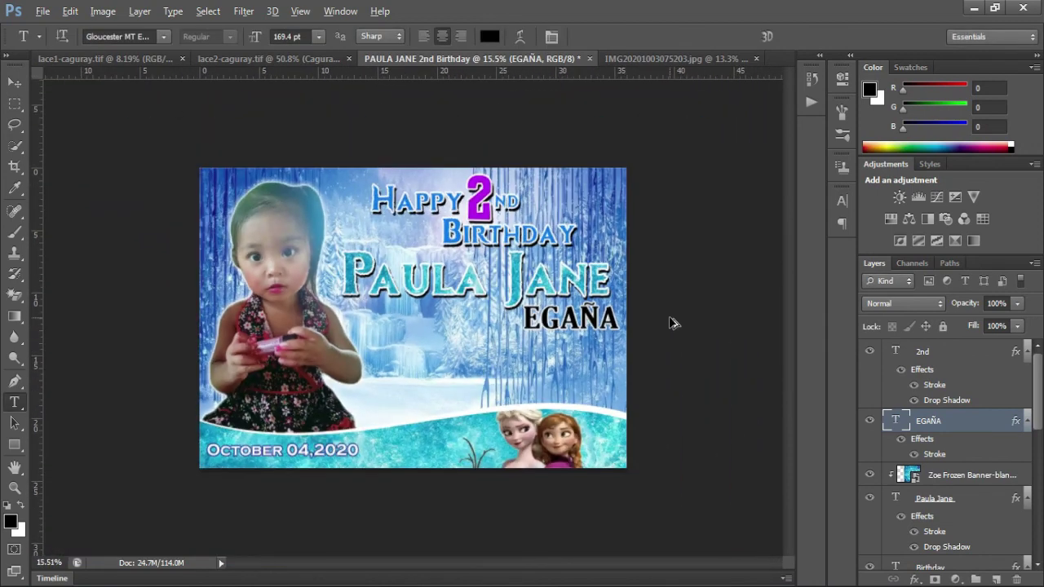
pyautogui.scroll(2, 559, 333)
pyautogui.scroll(3, 459, 326)
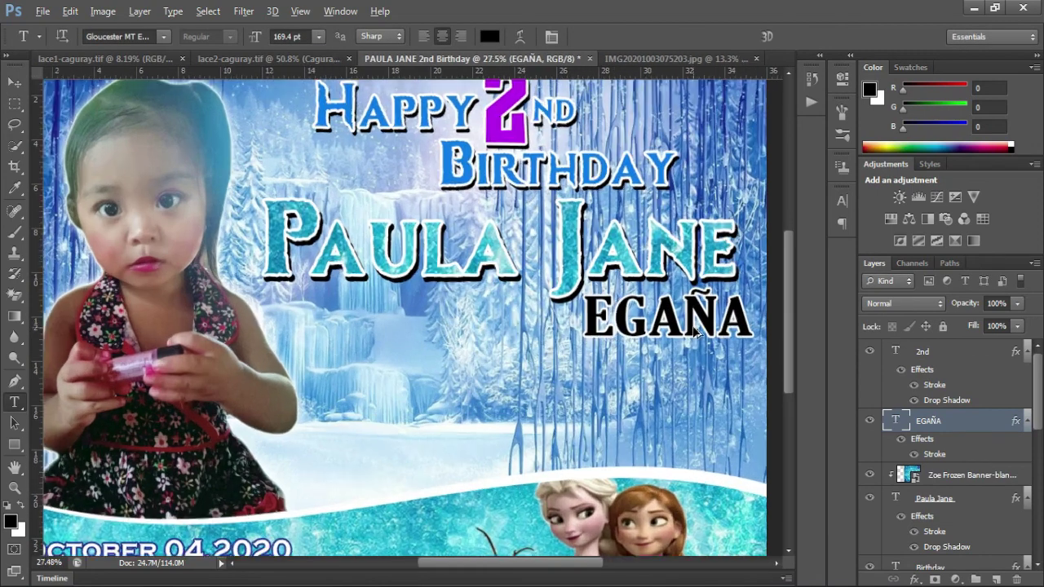
pyautogui.hotkey('ctrl', 't')
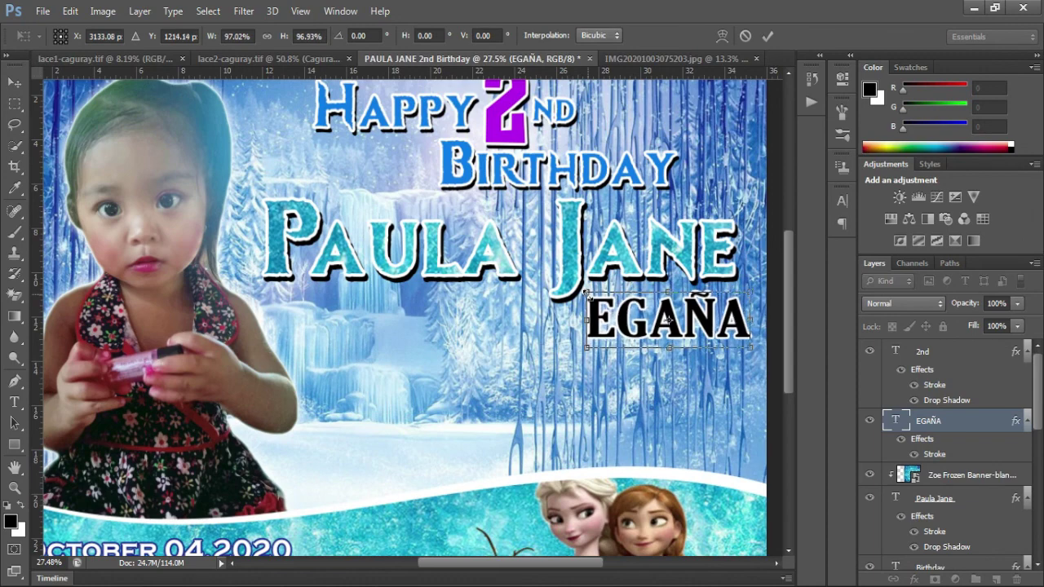
pyautogui.press('Return')
pyautogui.scroll(-1, 485, 321)
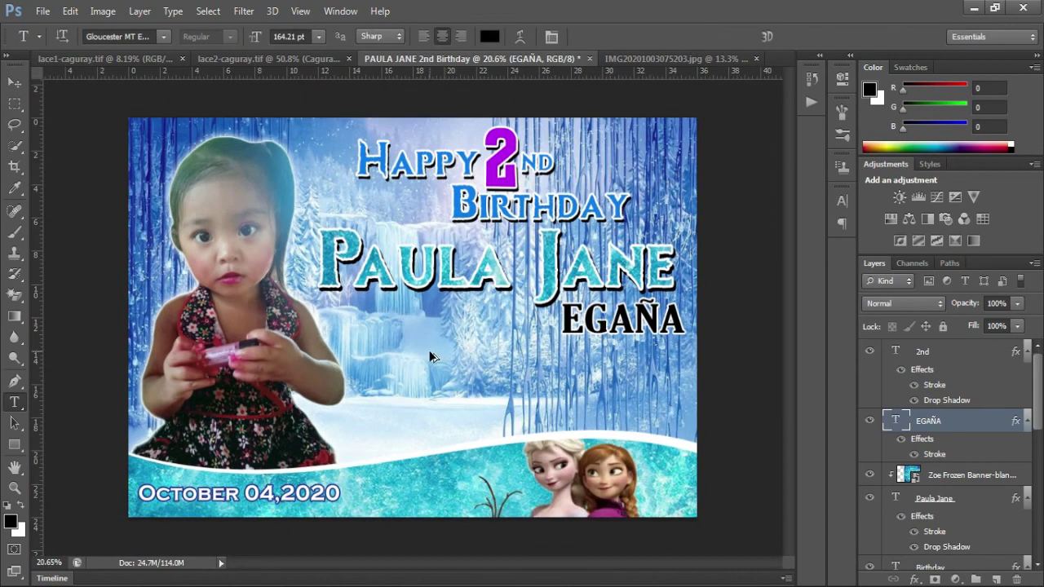
# Draw a circle with the Ellipse Tool above the turquoise wave, left of Elsa and Anna
pyautogui.click(16, 447)
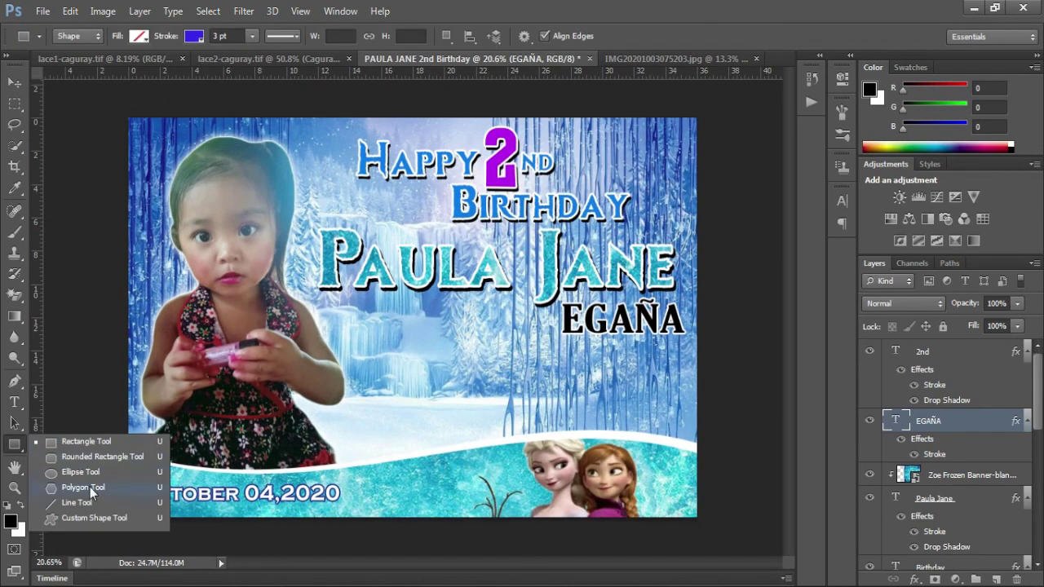
pyautogui.click(82, 487)
pyautogui.click(598, 36)
pyautogui.scroll(-6, 544, 120)
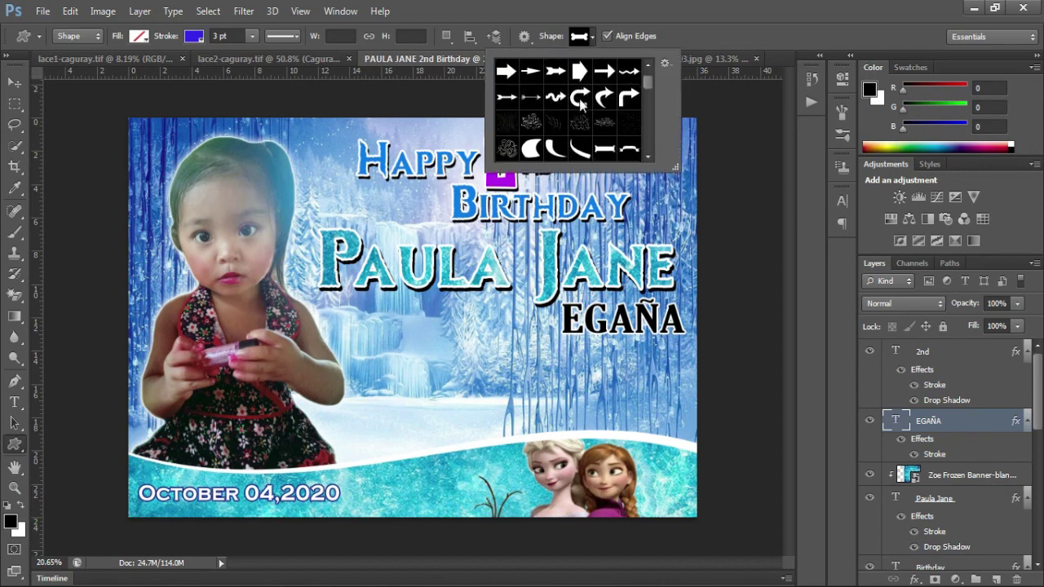
pyautogui.scroll(-4, 544, 120)
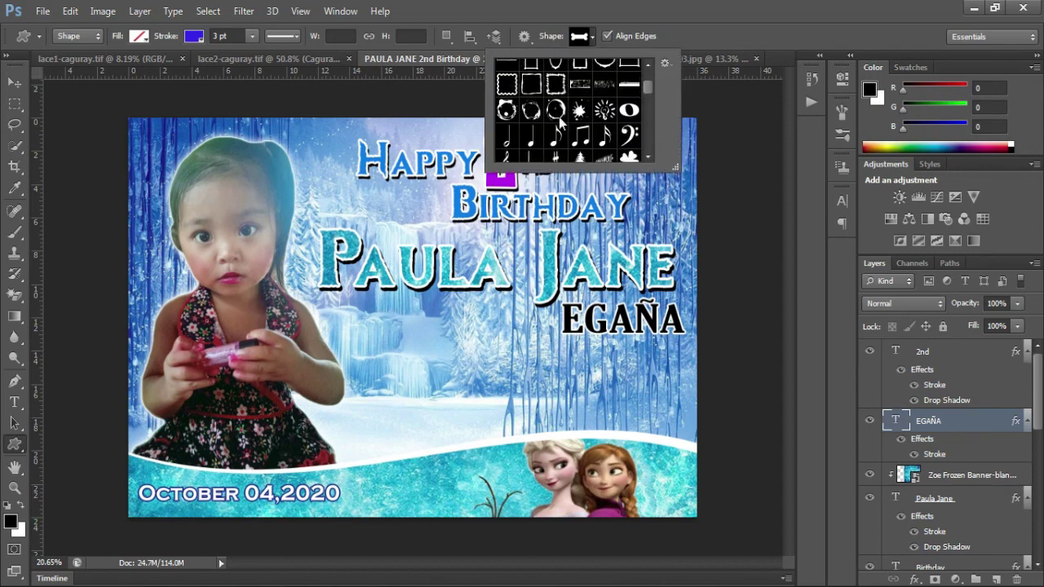
pyautogui.scroll(-8, 560, 121)
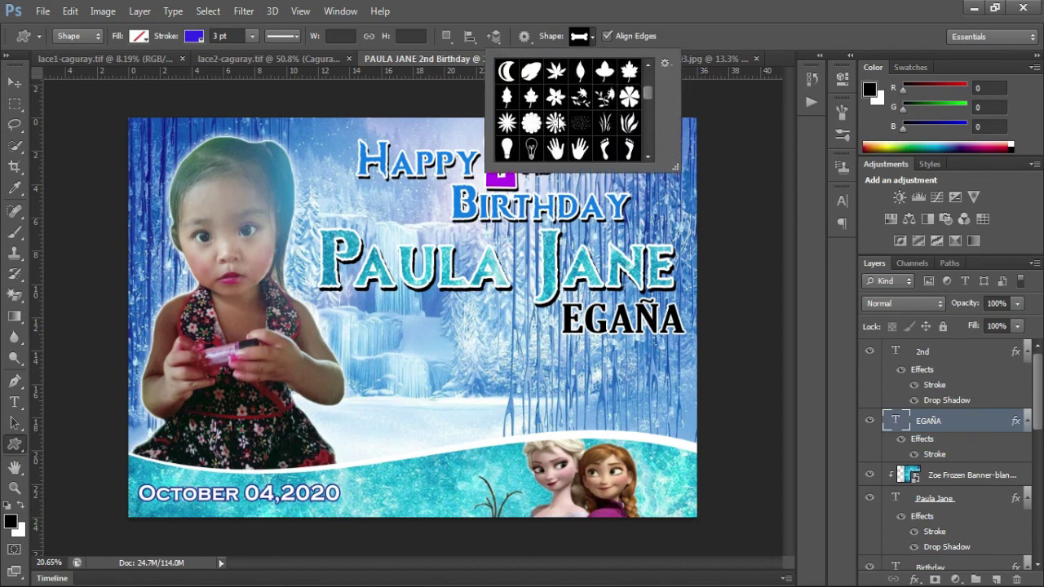
pyautogui.scroll(-8, 558, 122)
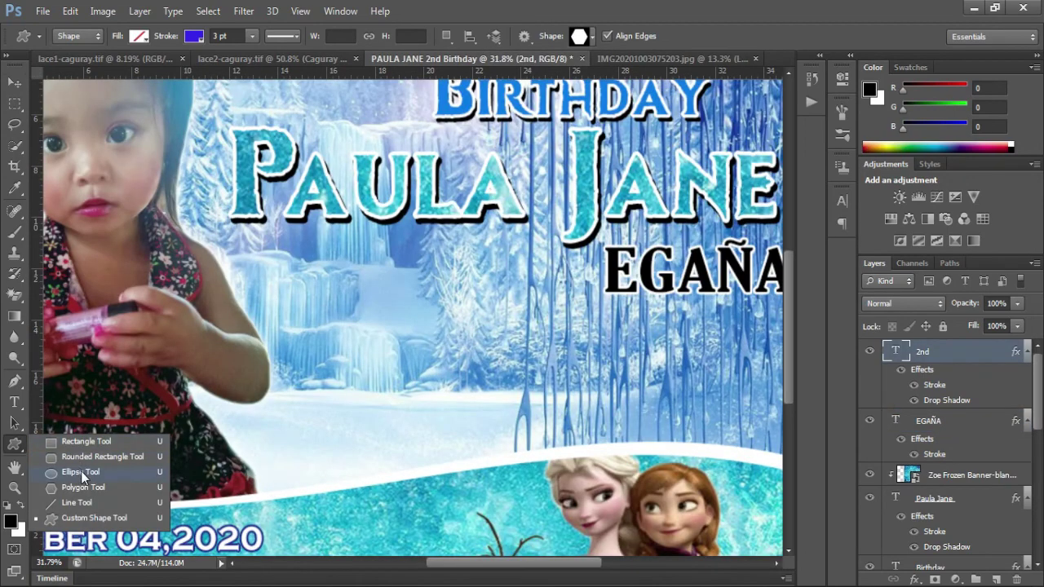
pyautogui.click(82, 472)
pyautogui.scroll(-3, 367, 326)
pyautogui.moveTo(298, 252); pyautogui.dragTo(441, 443)
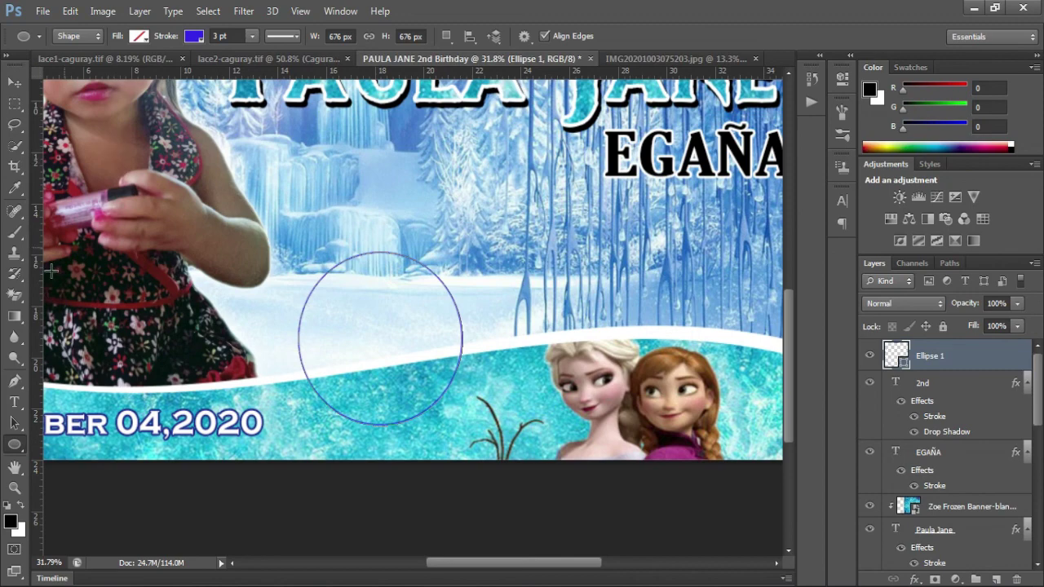
# Set the circle's fill to white and remove its yellow stroke
pyautogui.rightClick(15, 447)
pyautogui.click(84, 443)
pyautogui.click(140, 36)
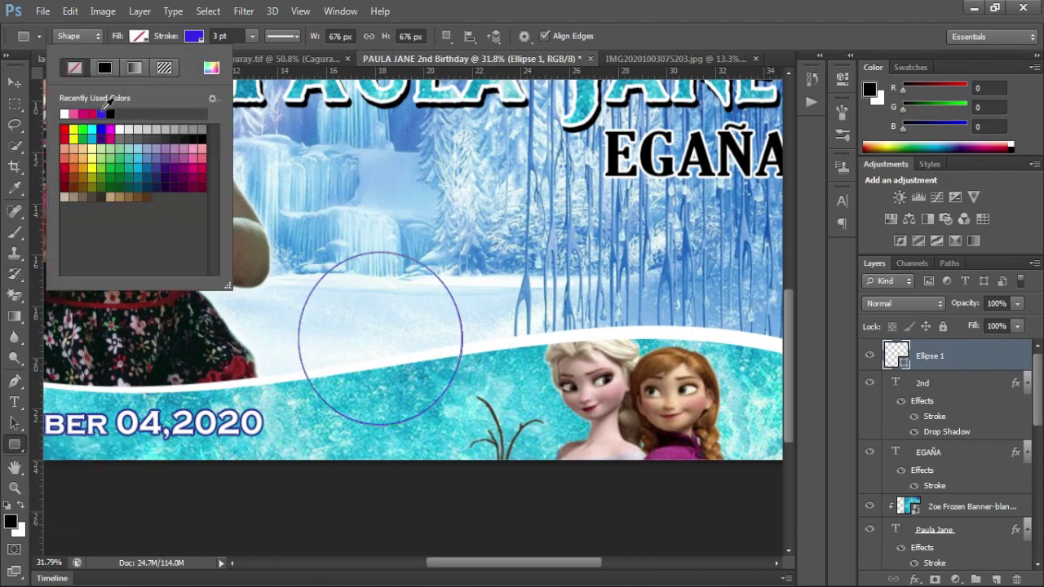
pyautogui.click(65, 114)
pyautogui.click(193, 35)
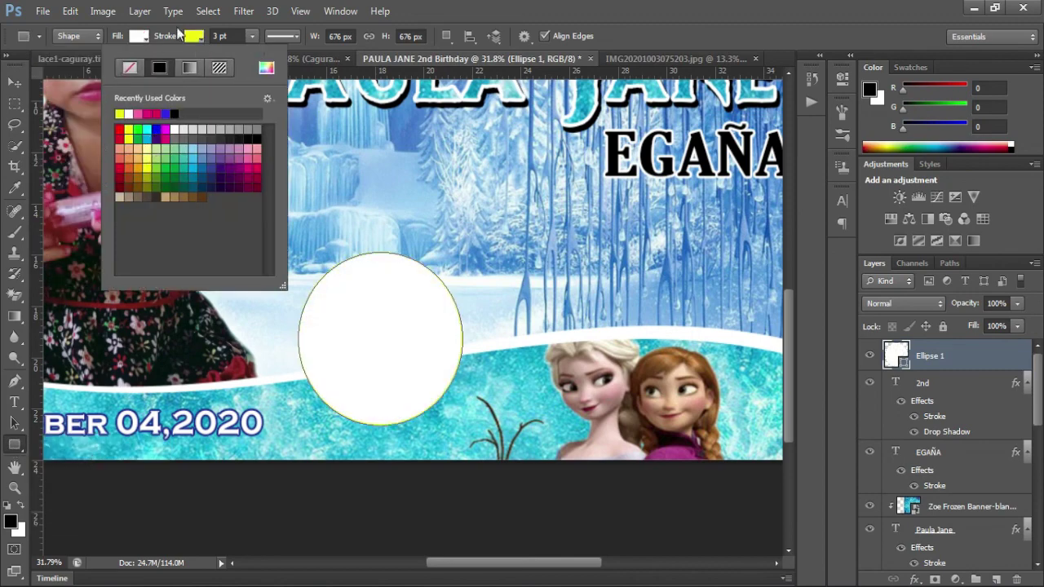
pyautogui.click(193, 36)
pyautogui.click(193, 36)
pyautogui.click(129, 68)
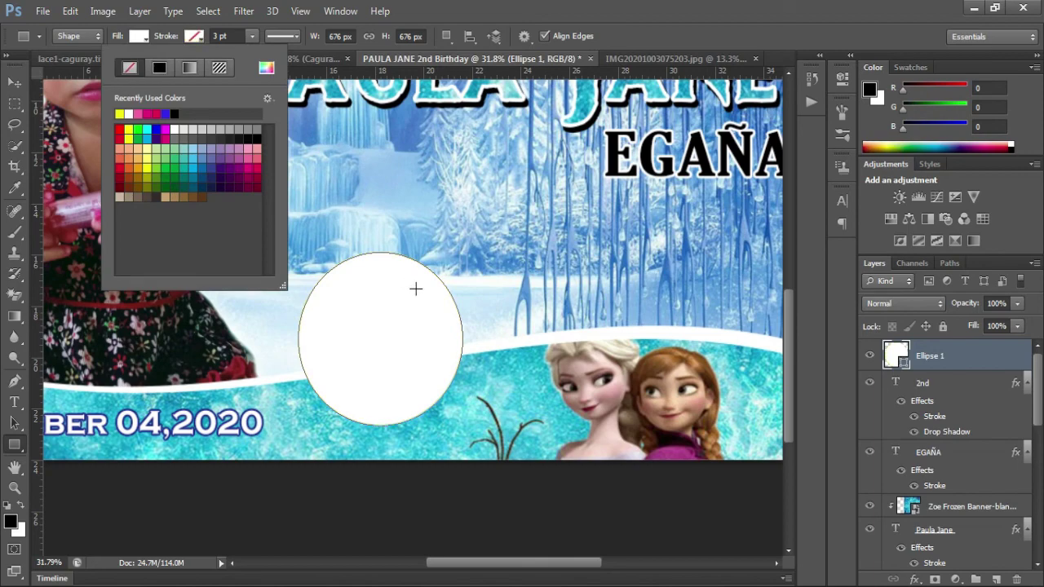
# Scale the circle to about 111% and shift it left over the wave
pyautogui.press('v')
pyautogui.rightClick(367, 322)
pyautogui.click(375, 333)
pyautogui.hotkey('ctrl', 't')
pyautogui.moveTo(296, 254); pyautogui.dragTo(279, 233)
pyautogui.moveTo(346, 326); pyautogui.dragTo(353, 337)
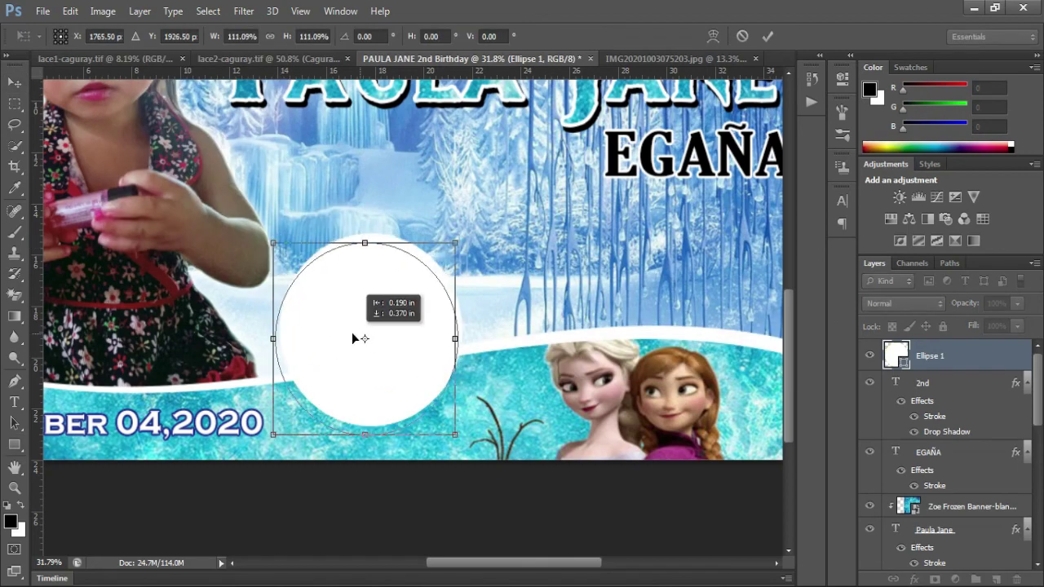
pyautogui.press('Return')
# Add a Gradient Overlay to the circle, trying a blue-yellow preset gradient
pyautogui.rightClick(930, 355)
pyautogui.click(718, 98)
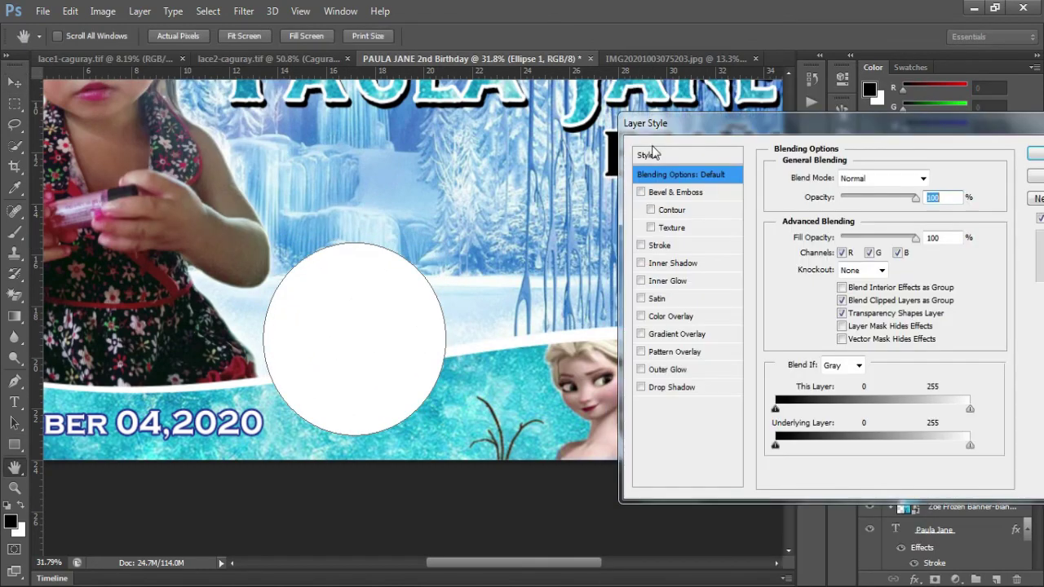
pyautogui.moveTo(996, 128); pyautogui.dragTo(878, 140)
pyautogui.click(558, 346)
pyautogui.click(795, 228)
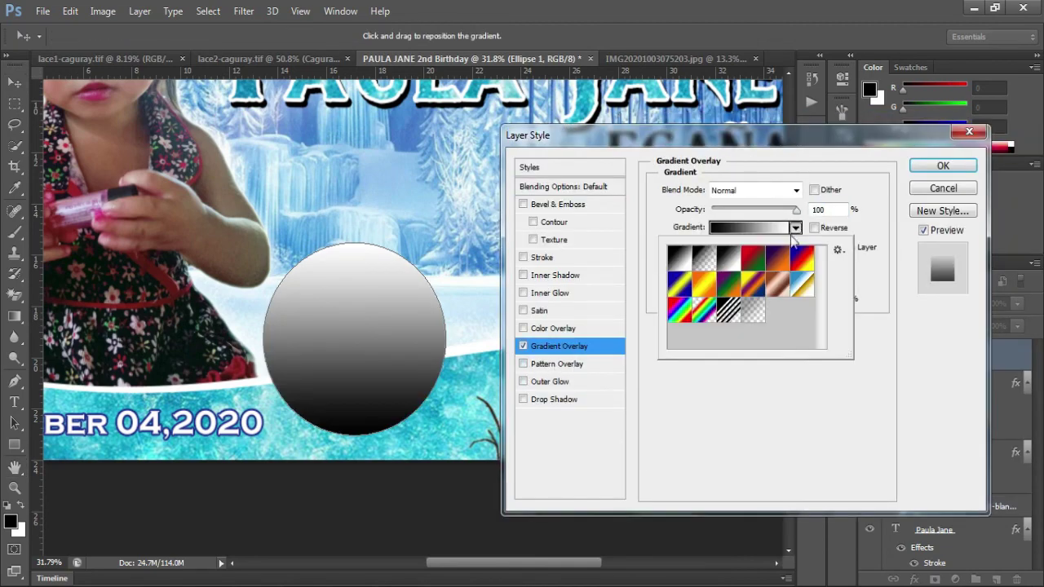
pyautogui.click(686, 289)
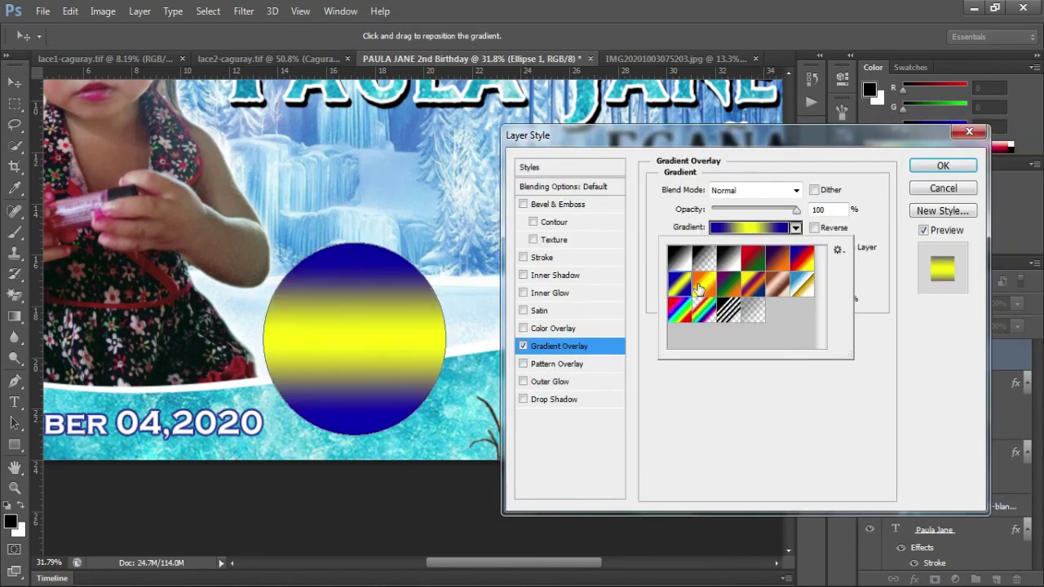
# Turn the Chrome gradient into a gold, white and blue fill, and duplicate the circle to the upper right
pyautogui.click(779, 228)
pyautogui.click(441, 155)
pyautogui.moveTo(526, 346); pyautogui.dragTo(667, 346)
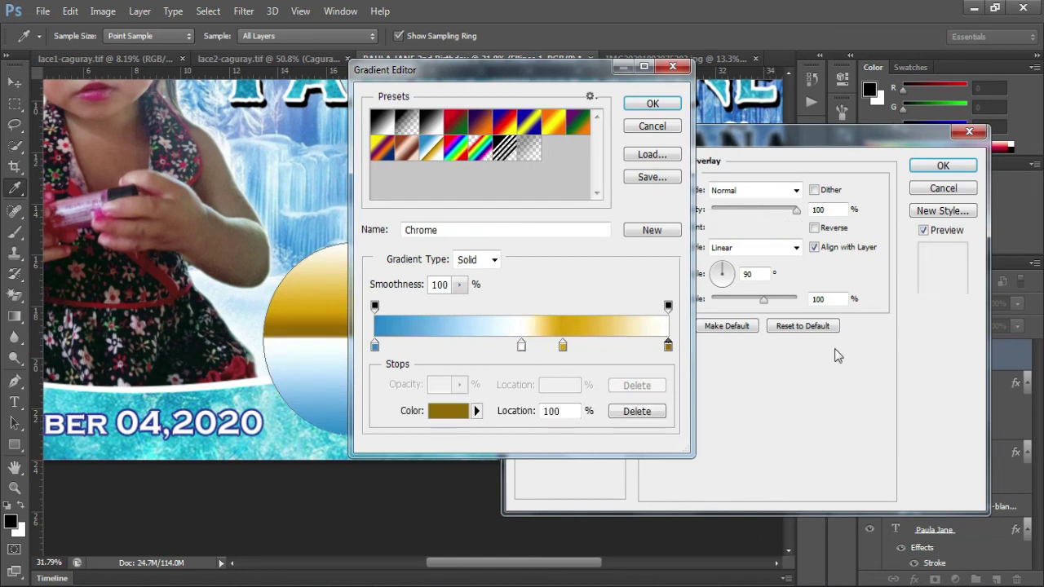
pyautogui.moveTo(521, 346); pyautogui.dragTo(569, 347)
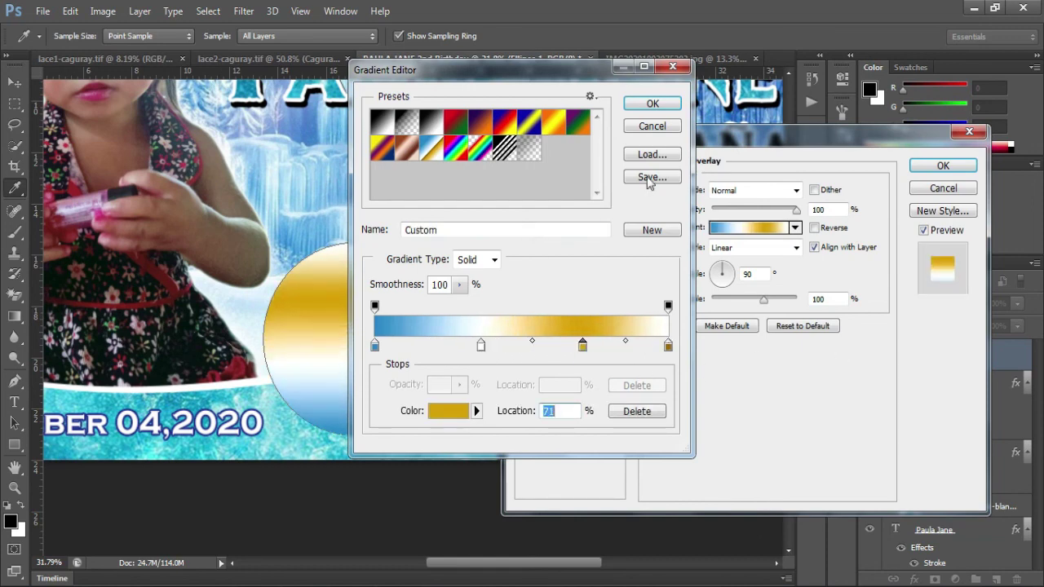
pyautogui.click(653, 104)
pyautogui.click(942, 165)
pyautogui.moveTo(398, 334); pyautogui.dragTo(582, 275)
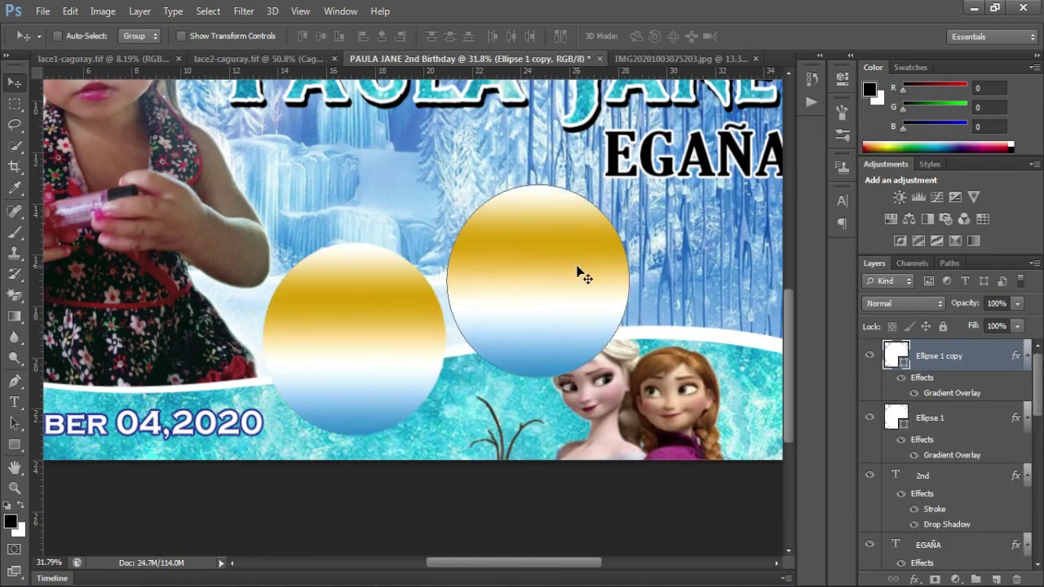
# Shrink the circle copy to about 74% and lower it slightly
pyautogui.hotkey('ctrl', 't')
pyautogui.moveTo(629, 373); pyautogui.dragTo(582, 326)
pyautogui.moveTo(552, 287); pyautogui.dragTo(660, 298)
pyautogui.press('Return')
pyautogui.scroll(-1, 661, 298)
pyautogui.scroll(2, 660, 298)
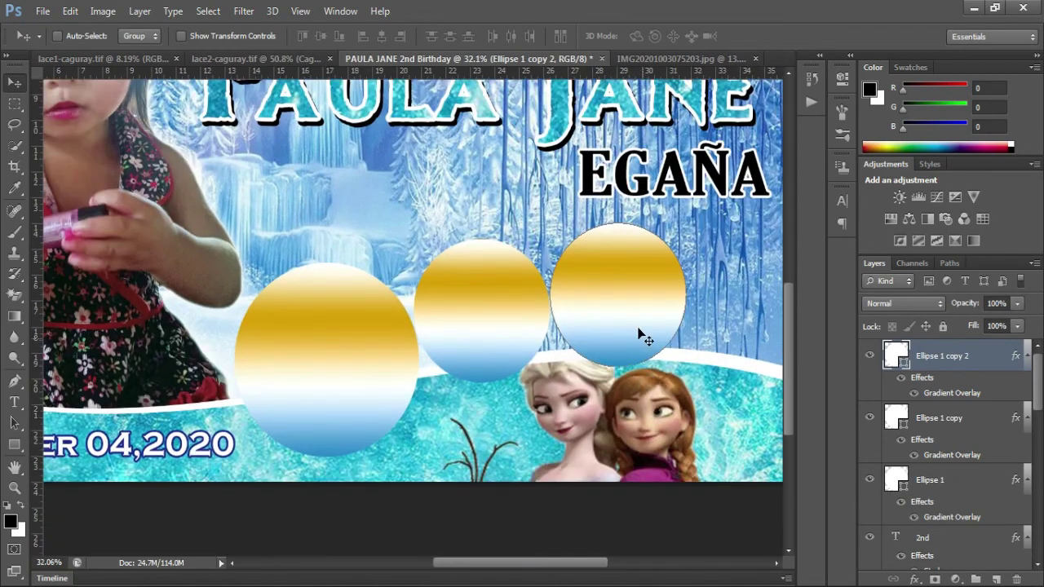
# Shrink the third circle and add an enlarged fourth circle copy further right
pyautogui.hotkey('ctrl', 't')
pyautogui.moveTo(691, 223); pyautogui.dragTo(659, 246)
pyautogui.press('Return')
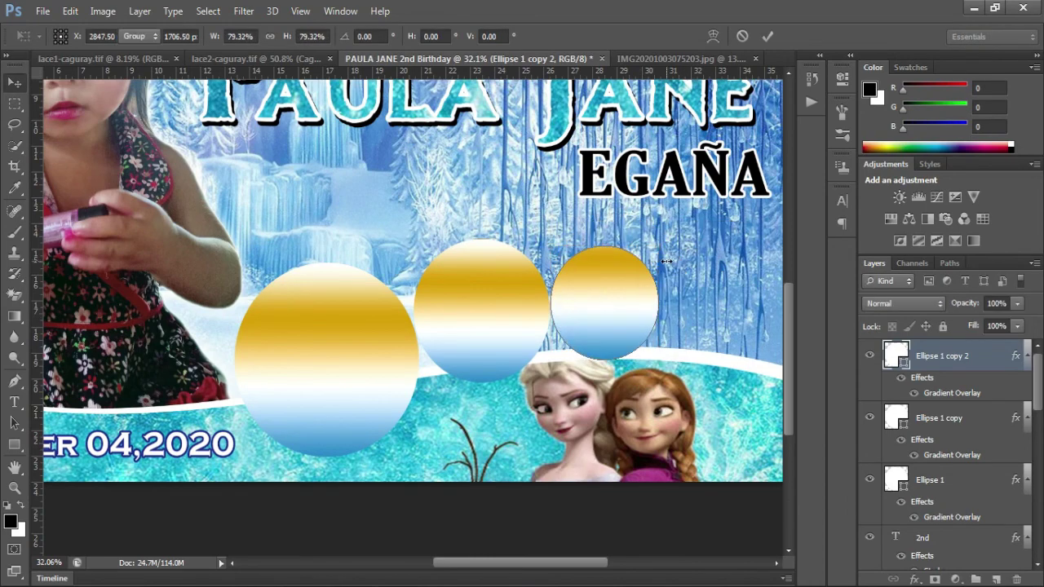
pyautogui.moveTo(624, 339); pyautogui.dragTo(710, 345)
pyautogui.hotkey('ctrl', 't')
pyautogui.moveTo(768, 255); pyautogui.dragTo(781, 245)
pyautogui.press('Return')
pyautogui.scroll(1, 538, 311)
pyautogui.rightClick(579, 261)
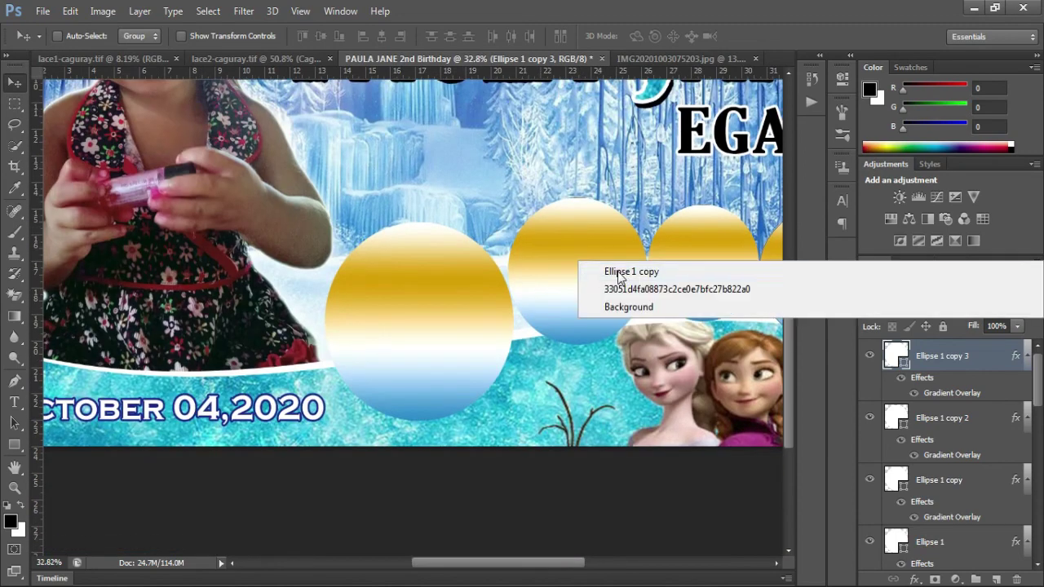
# Place a white circle copy inside the large left gradient circle, enlarged to about 111%
pyautogui.click(629, 269)
pyautogui.moveTo(420, 322); pyautogui.dragTo(433, 319)
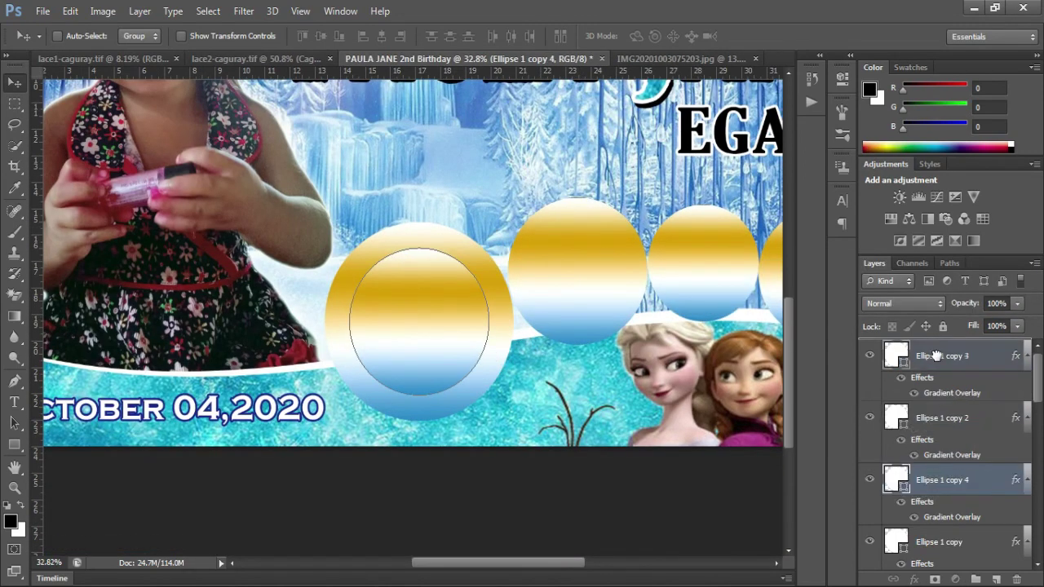
pyautogui.moveTo(936, 355); pyautogui.dragTo(935, 358)
pyautogui.click(914, 393)
pyautogui.hotkey('ctrl', 't')
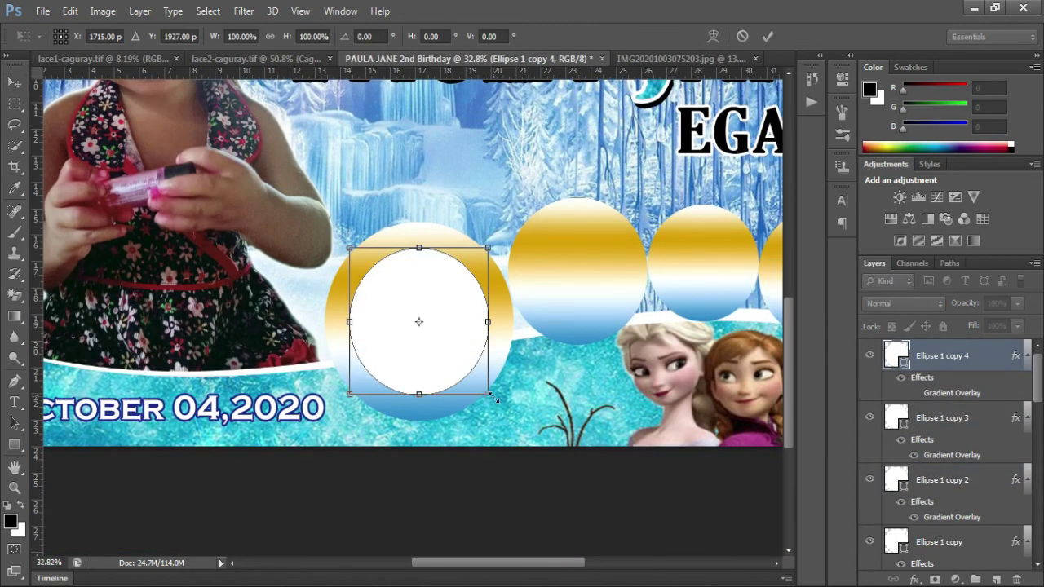
pyautogui.moveTo(349, 247); pyautogui.dragTo(344, 242)
pyautogui.press('Return')
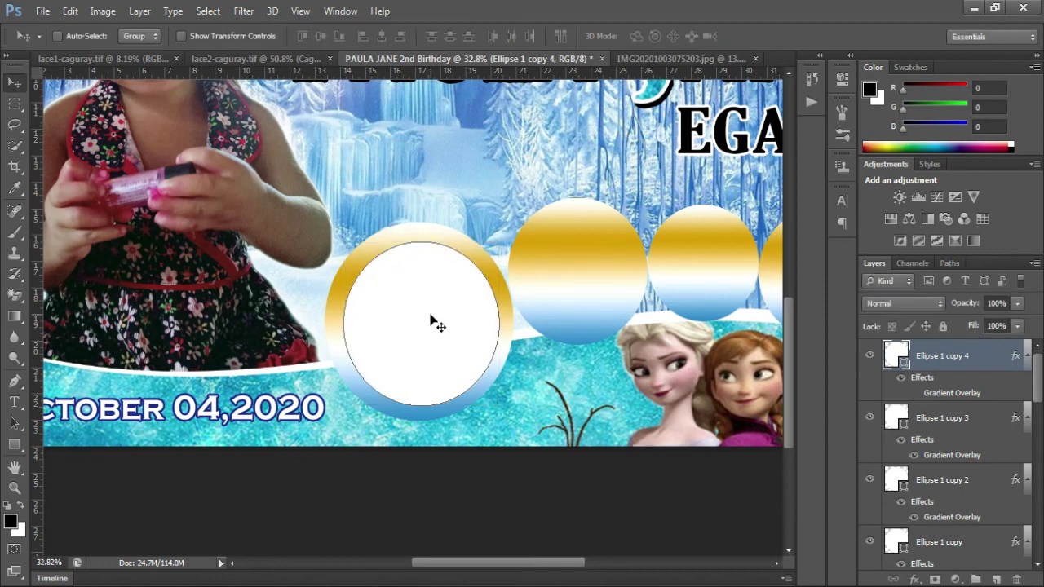
# Duplicate the white circle into the second ring and shrink it to fit
pyautogui.hotkey('ctrl', 't')
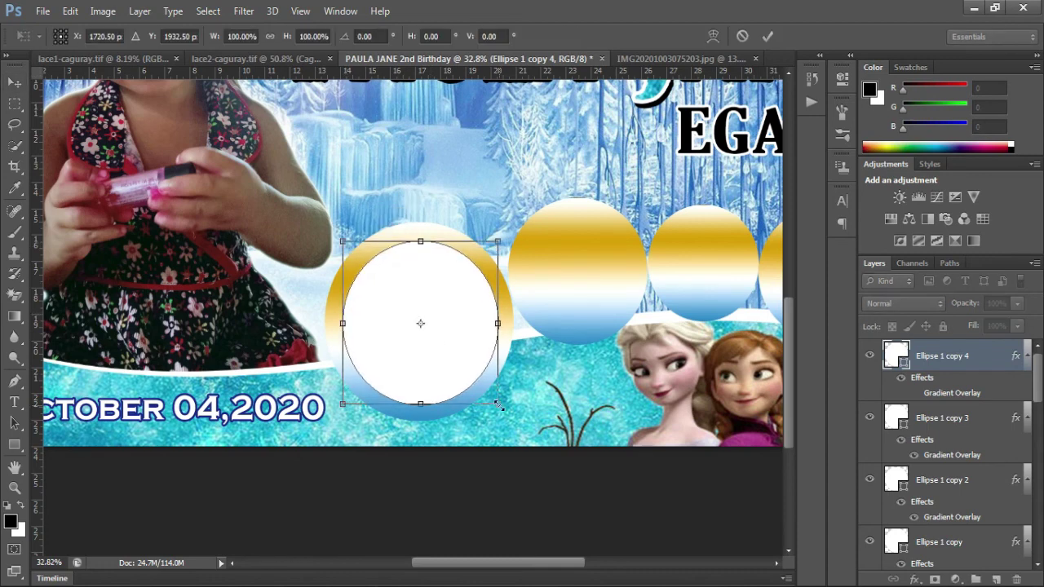
pyautogui.press('Return')
pyautogui.moveTo(402, 355); pyautogui.dragTo(548, 334)
pyautogui.hotkey('ctrl', 't')
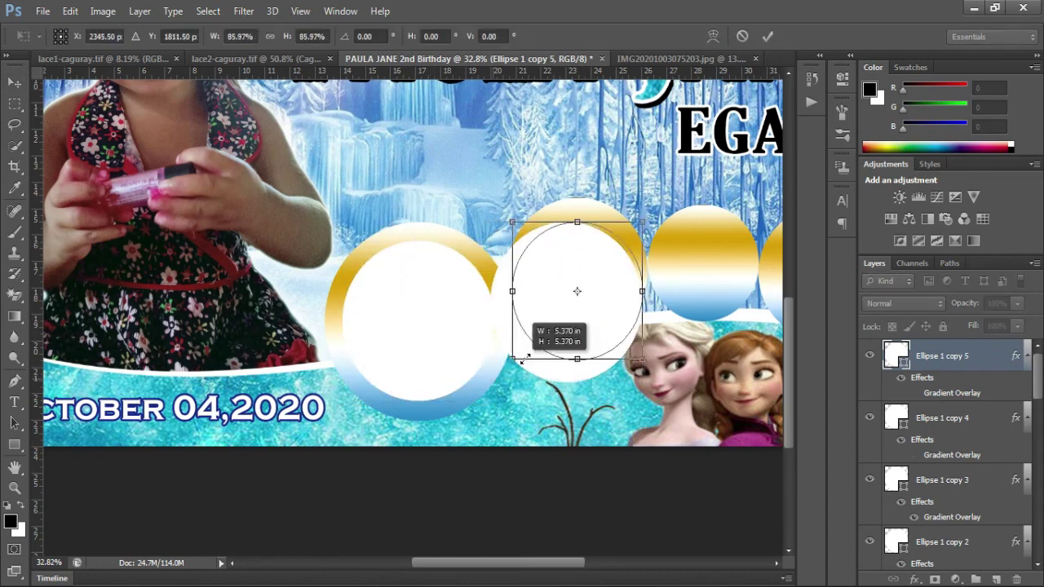
pyautogui.moveTo(570, 294); pyautogui.dragTo(575, 269)
pyautogui.moveTo(640, 333); pyautogui.dragTo(632, 327)
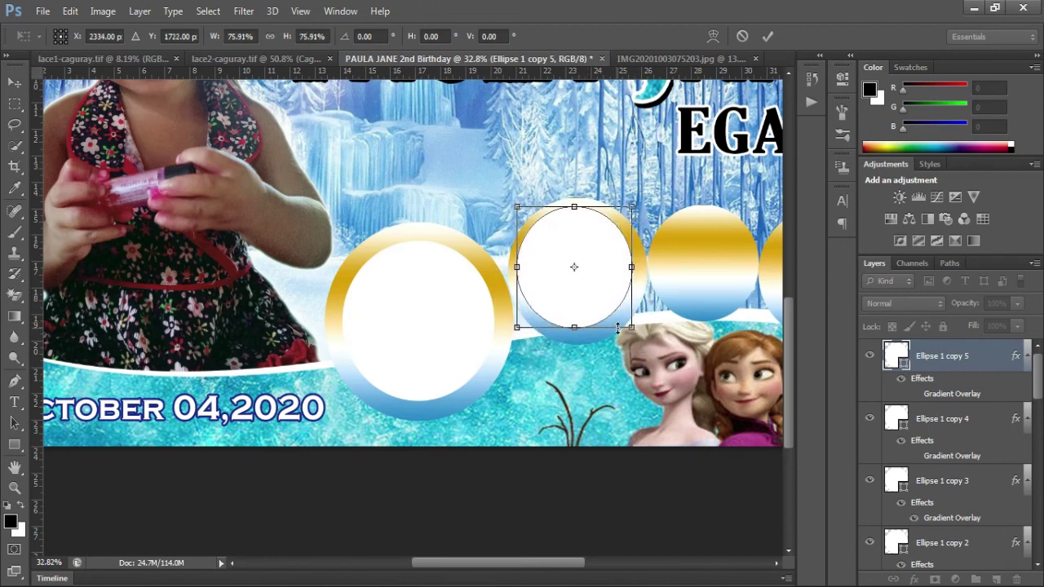
pyautogui.press('Return')
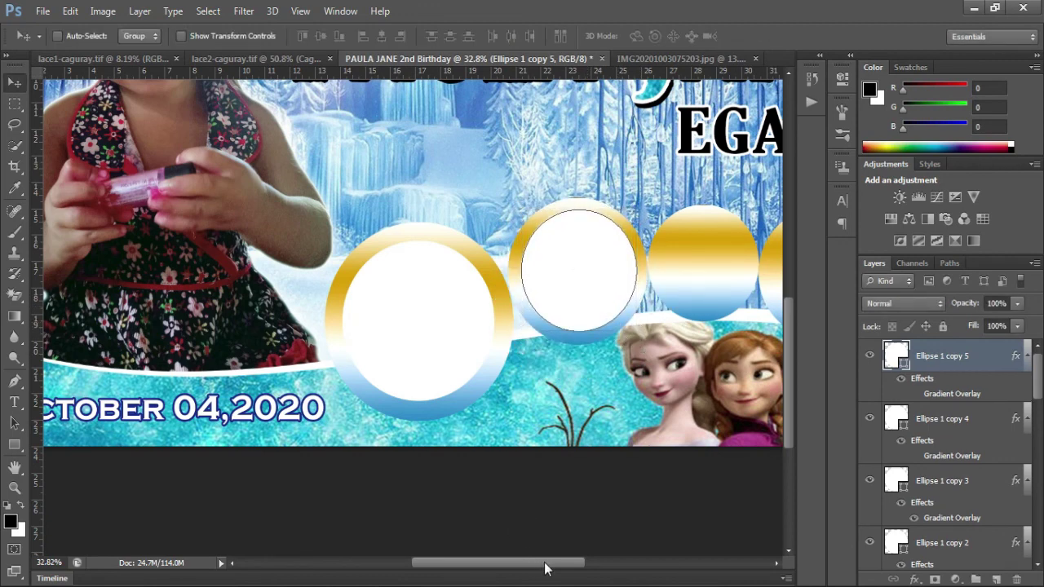
# Add a white circle copy to the third ring, shrunk to fit
pyautogui.moveTo(544, 569); pyautogui.dragTo(576, 569)
pyautogui.moveTo(426, 292); pyautogui.dragTo(564, 283)
pyautogui.hotkey('ctrl', 't')
pyautogui.moveTo(617, 322); pyautogui.dragTo(602, 313)
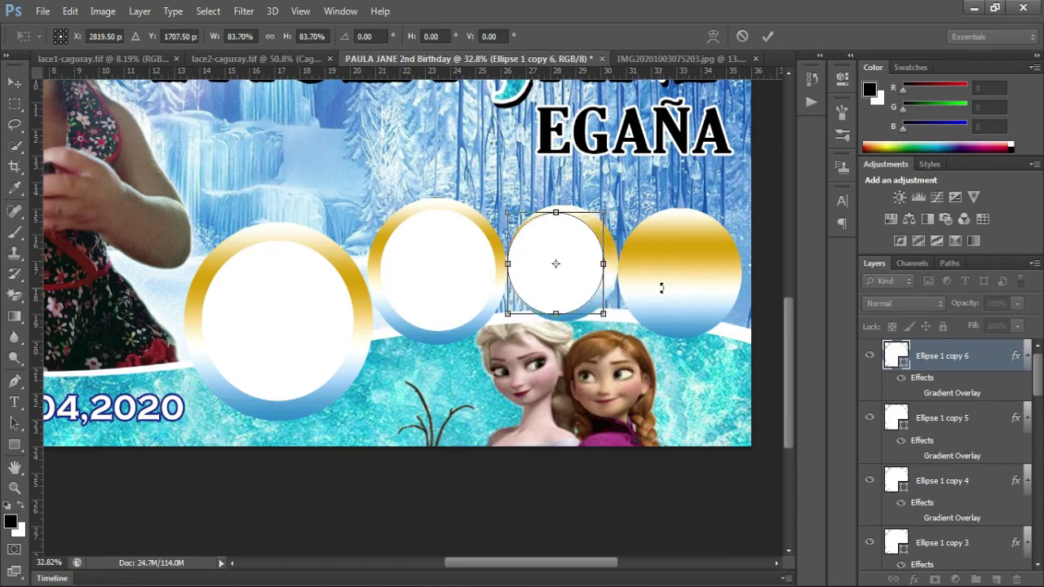
pyautogui.scroll(3, 661, 287)
pyautogui.moveTo(401, 152); pyautogui.dragTo(419, 165)
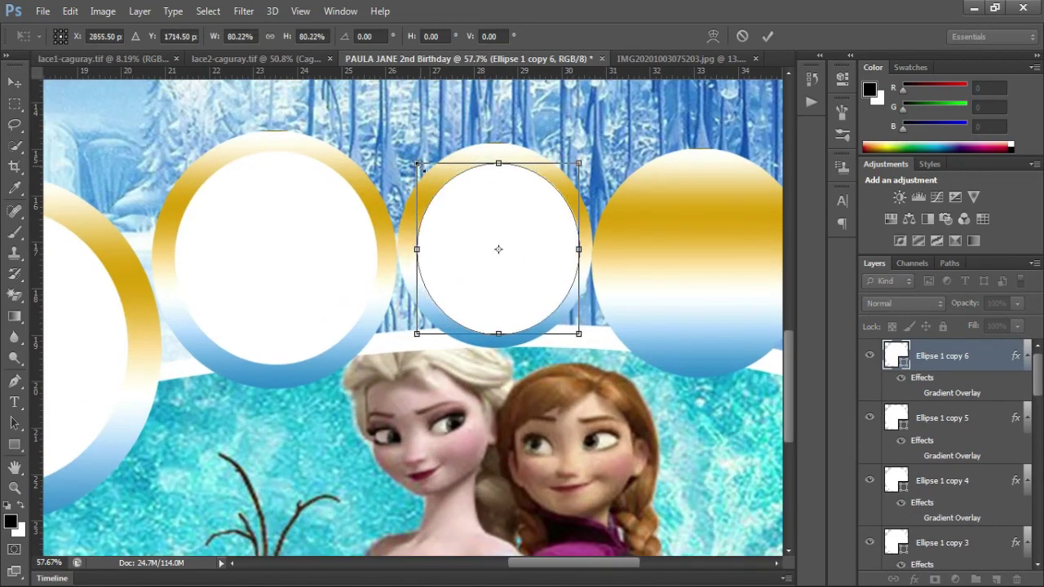
pyautogui.press('Return')
# Add a white circle copy to the fourth ring, enlarged to fill it
pyautogui.moveTo(453, 260); pyautogui.dragTo(723, 273)
pyautogui.hotkey('ctrl', 't')
pyautogui.moveTo(617, 174); pyautogui.dragTo(610, 168)
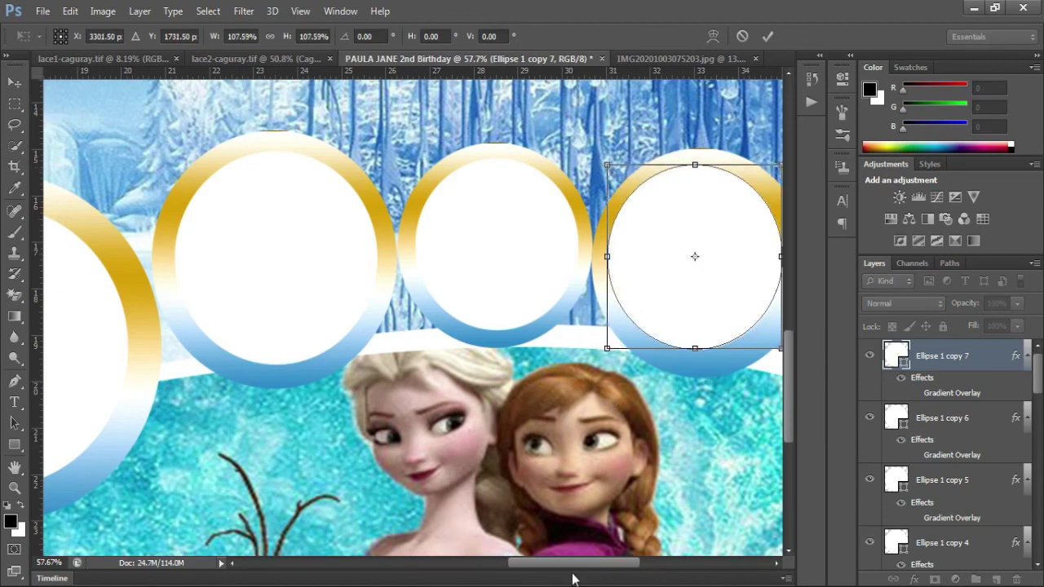
pyautogui.hscroll(5, 601, 361)
pyautogui.moveTo(616, 347)
pyautogui.mouseDown()
pyautogui.moveTo(628, 360)
pyautogui.moveTo(621, 348)
pyautogui.mouseUp()
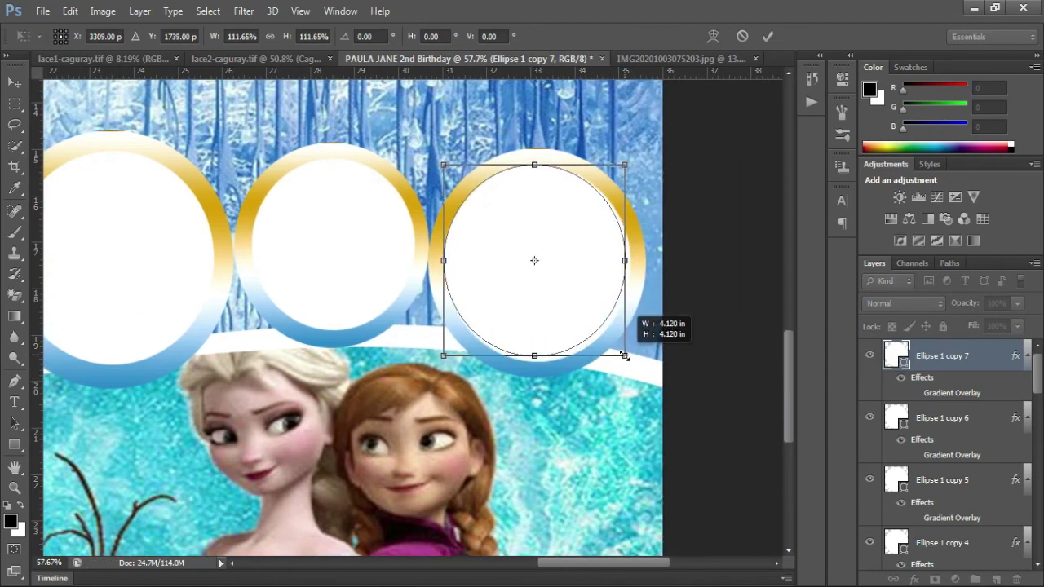
pyautogui.scroll(-2, 636, 357)
pyautogui.press('Return')
pyautogui.scroll(-3, 440, 489)
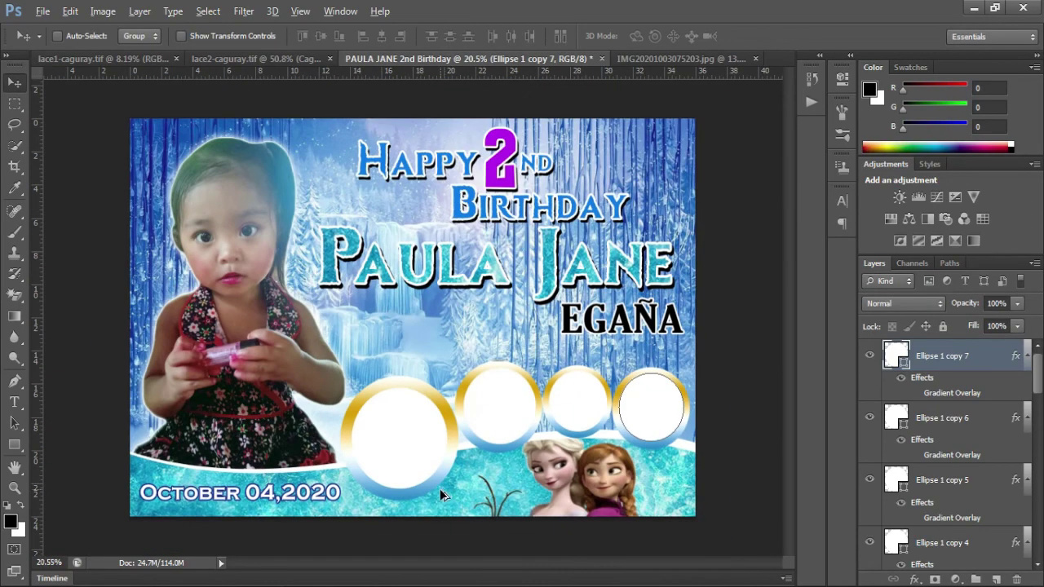
# Place the woman-holding-a-baby photo and clip it inside the first circle (Ellipse 1 copy 4)
pyautogui.scroll(2, 372, 411)
pyautogui.rightClick(373, 411)
pyautogui.click(404, 422)
pyautogui.click(43, 11)
pyautogui.click(58, 268)
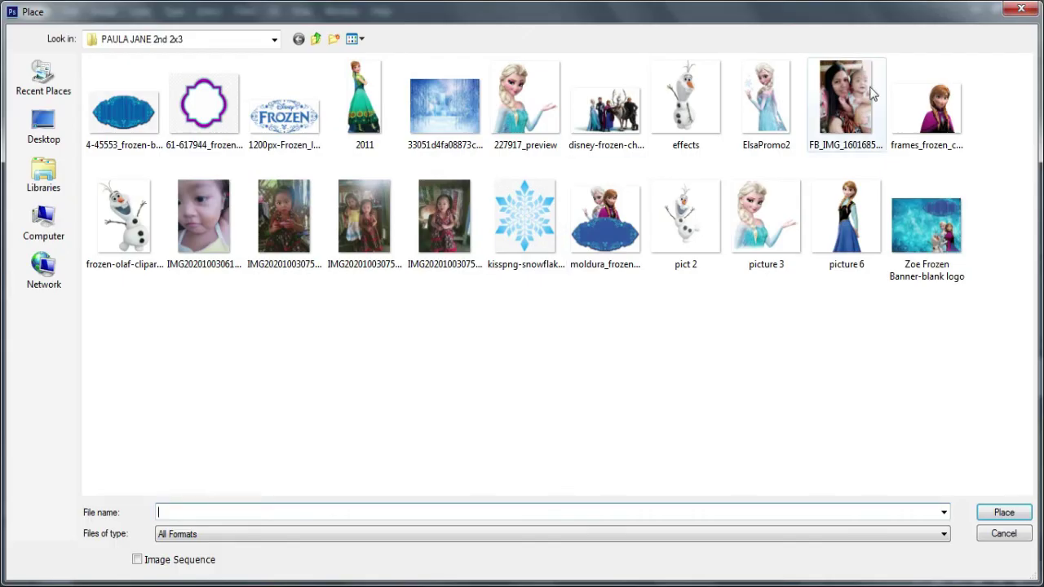
pyautogui.doubleClick(839, 205)
pyautogui.moveTo(484, 384)
pyautogui.mouseDown()
pyautogui.moveTo(454, 528)
pyautogui.moveTo(465, 388)
pyautogui.mouseUp()
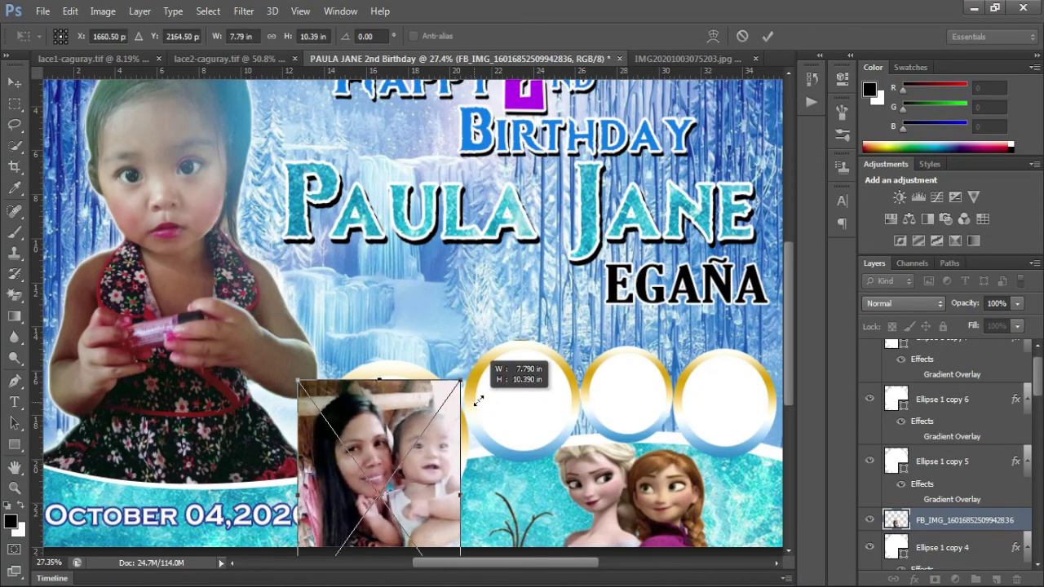
pyautogui.press('Return')
pyautogui.hotkey('ctrl', 'alt', 'g')
pyautogui.moveTo(406, 457); pyautogui.dragTo(406, 440)
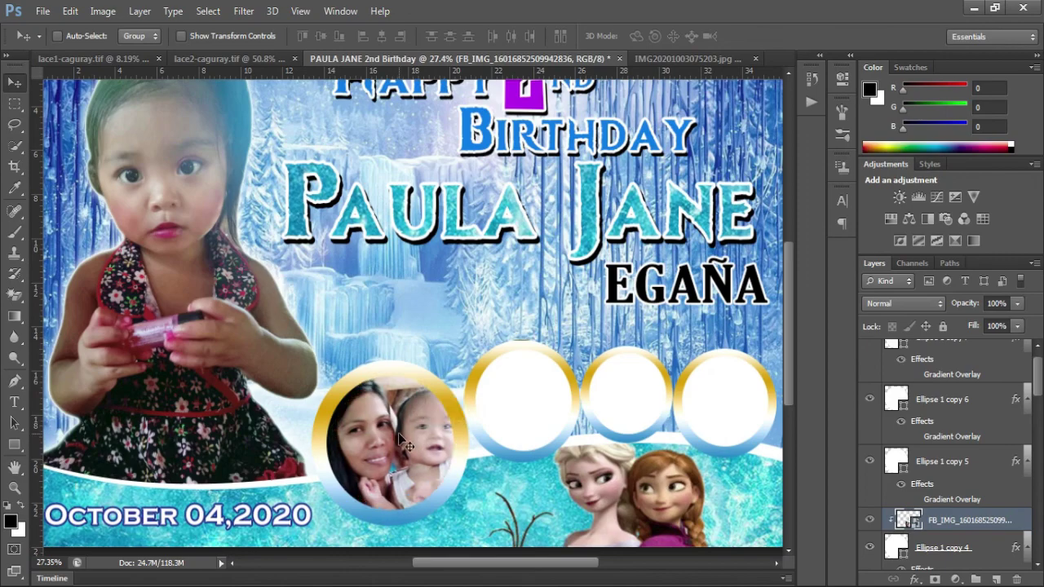
# Place the two-little-girls photo, scale it, and clip it inside the second circle (Ellipse 1 copy 5)
pyautogui.rightClick(486, 408)
pyautogui.click(554, 400)
pyautogui.click(43, 10)
pyautogui.click(58, 268)
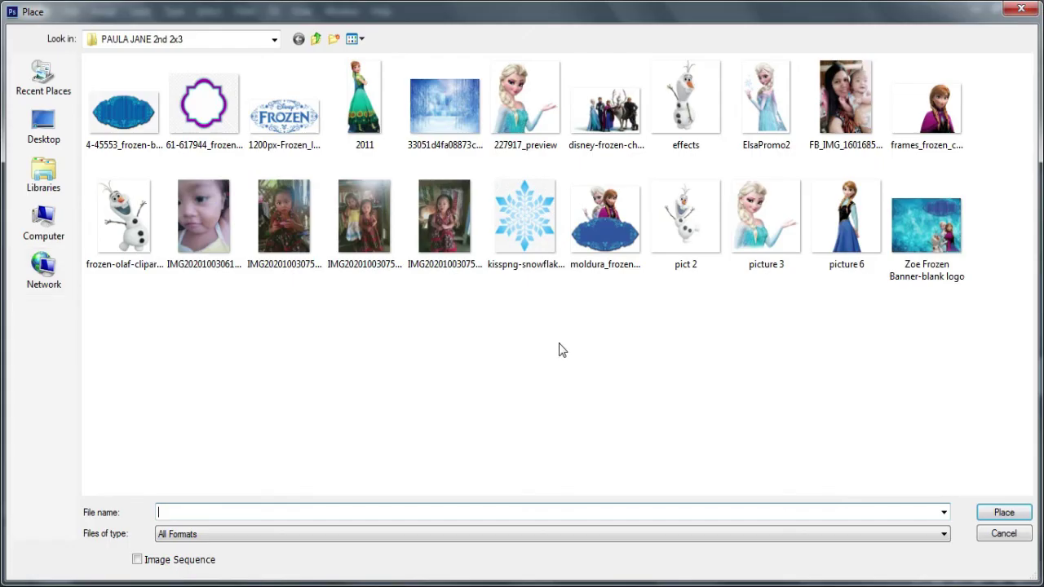
pyautogui.doubleClick(368, 212)
pyautogui.moveTo(370, 185); pyautogui.dragTo(528, 316)
pyautogui.moveTo(384, 163); pyautogui.dragTo(459, 304)
pyautogui.moveTo(617, 332); pyautogui.dragTo(584, 320)
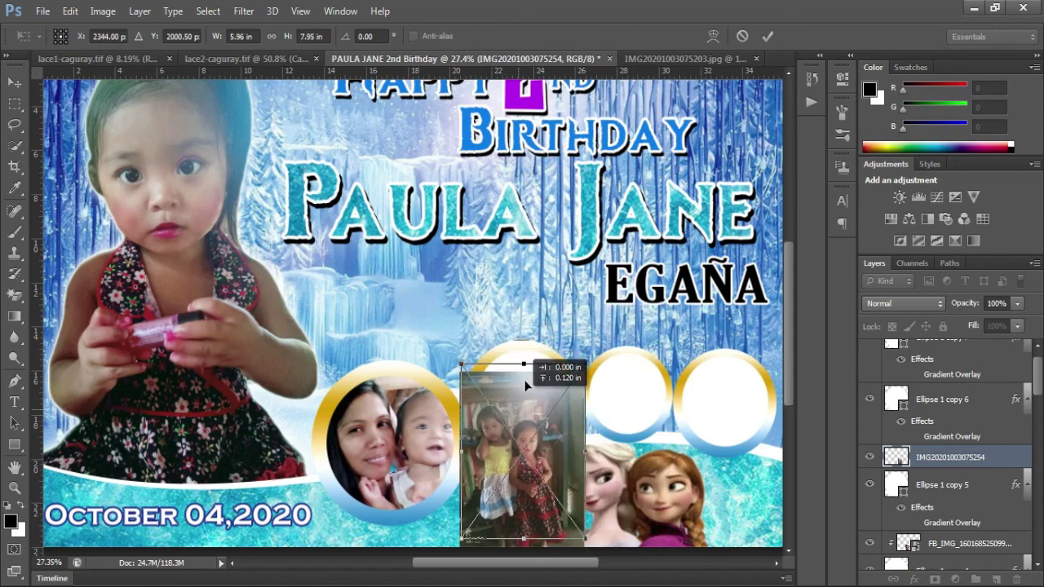
pyautogui.press('Return')
pyautogui.hotkey('ctrl', 'alt', 'g')
# Shift the two-little-girls photo's colours toward red with Variations
pyautogui.scroll(2, 530, 367)
pyautogui.click(103, 11)
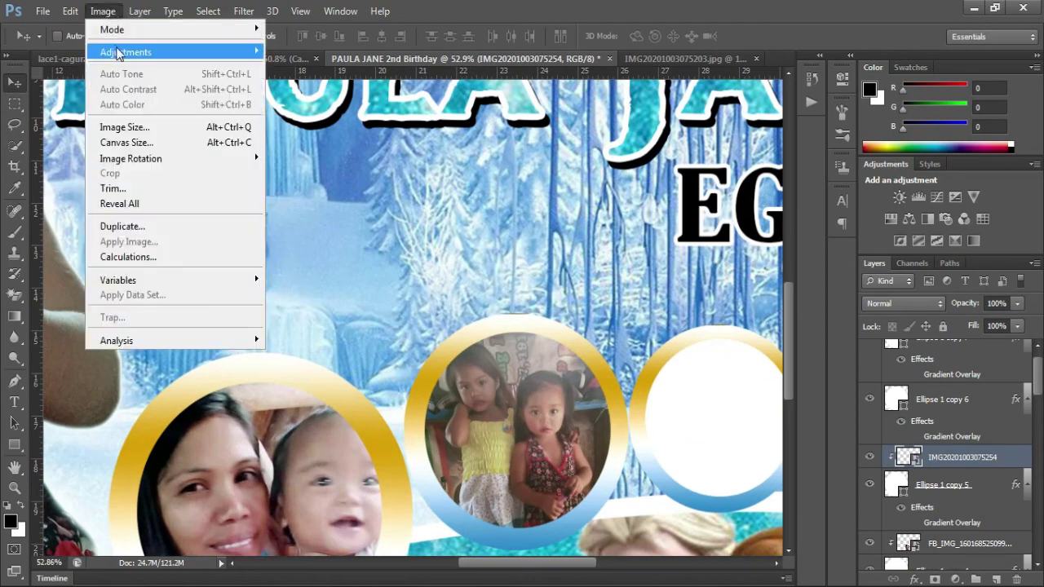
pyautogui.click(346, 347)
pyautogui.click(548, 352)
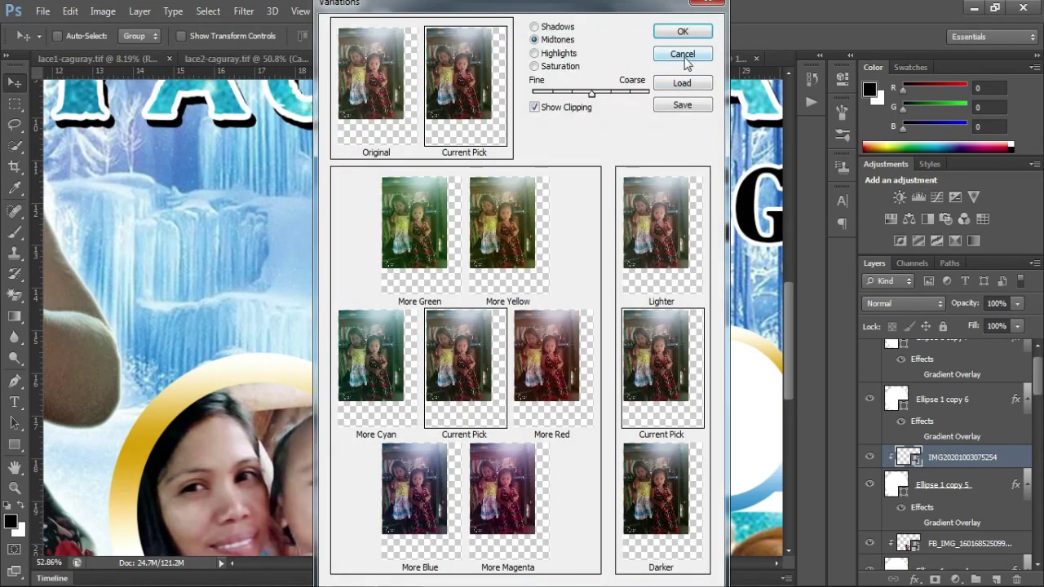
pyautogui.press('Return')
# Place the seated-girl photo and scale it over the third circle (Ellipse 1 copy 6)
pyautogui.scroll(-3, 548, 350)
pyautogui.keyDown('ctrl'); pyautogui.click(697, 316); pyautogui.keyUp('ctrl')
pyautogui.click(43, 11)
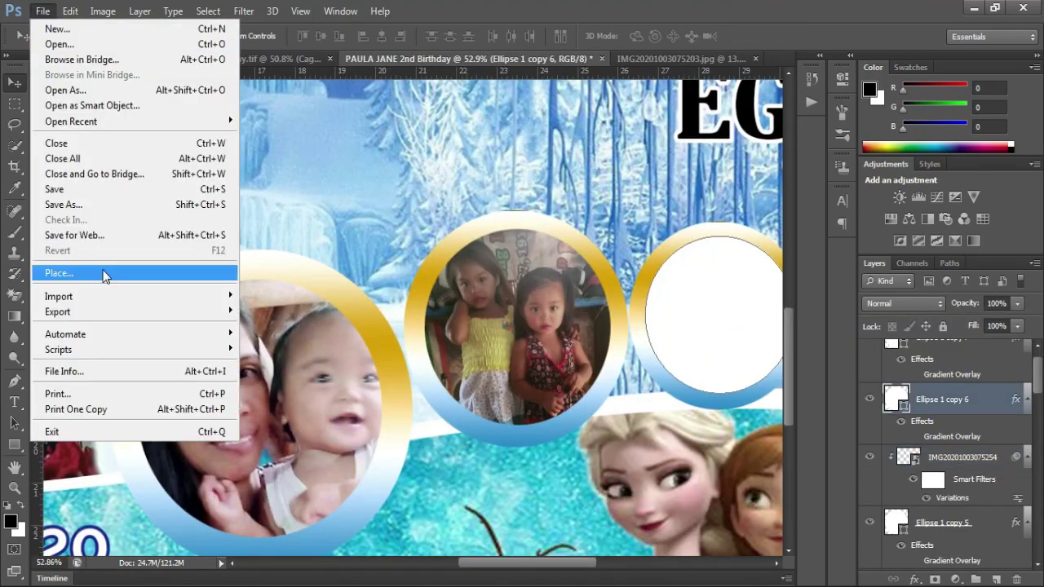
pyautogui.click(104, 272)
pyautogui.doubleClick(456, 218)
pyautogui.hotkey('ctrl', '-')
pyautogui.hotkey('ctrl', '-')
pyautogui.hotkey('ctrl', '-')
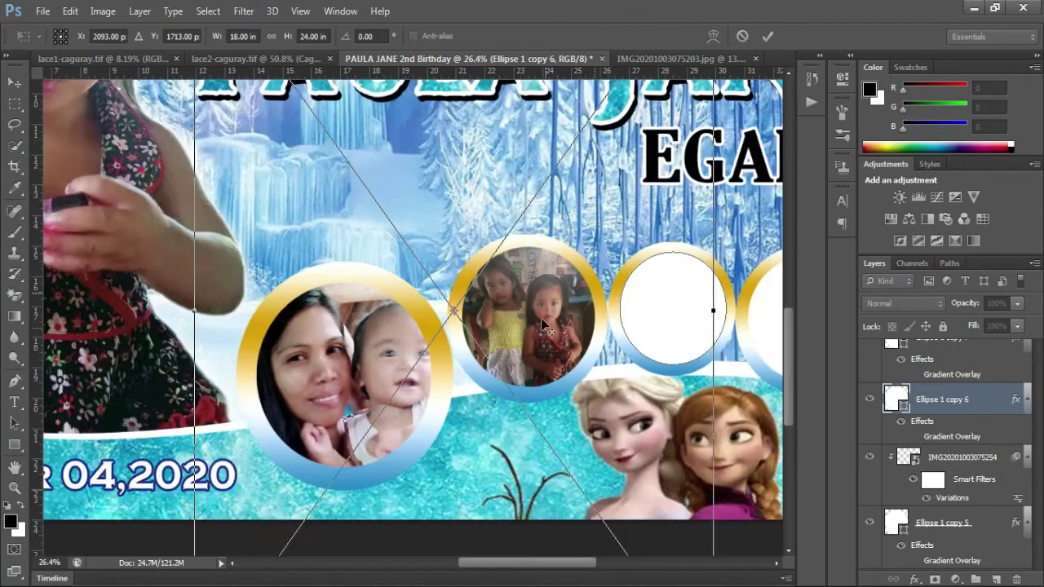
pyautogui.moveTo(553, 471); pyautogui.dragTo(602, 374)
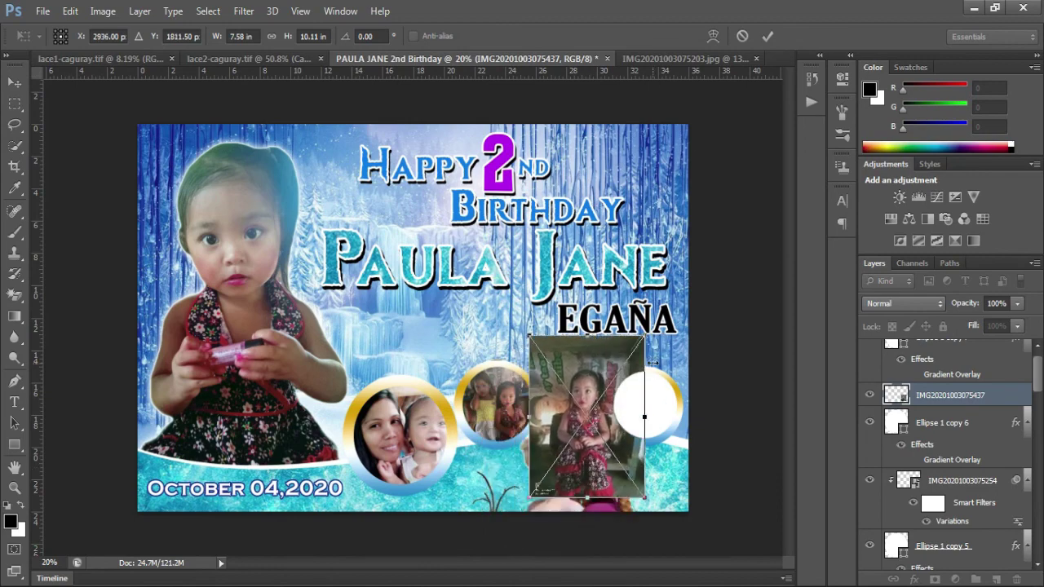
pyautogui.moveTo(641, 338); pyautogui.dragTo(611, 349)
pyautogui.press('Return')
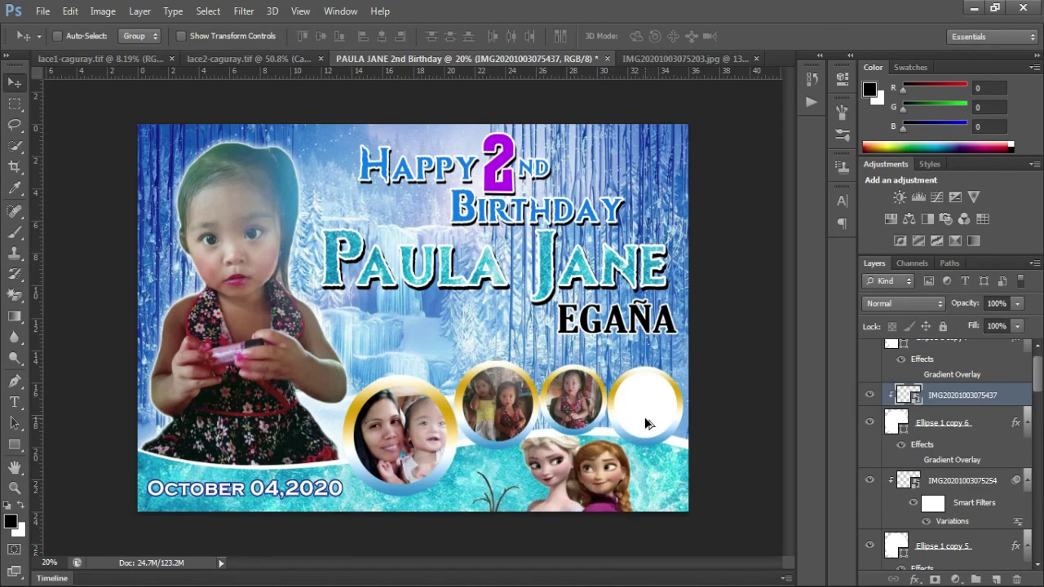
# Place the girl close-up photo, shrink it, and clip it into the fourth circle (Ellipse 1 copy 7)
pyautogui.scroll(1, 641, 419)
pyautogui.click(676, 426)
pyautogui.click(42, 11)
pyautogui.click(122, 273)
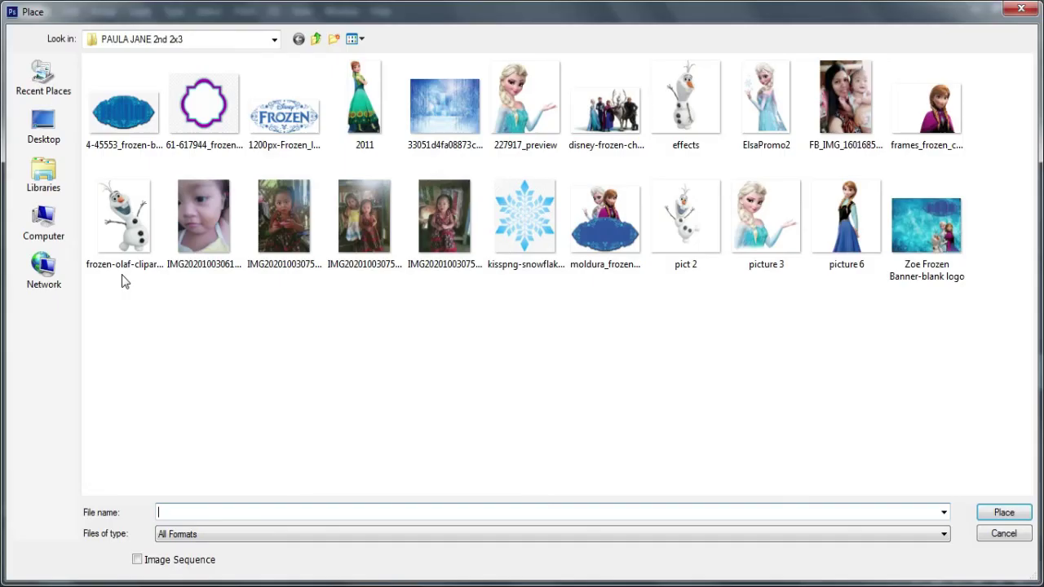
pyautogui.doubleClick(283, 216)
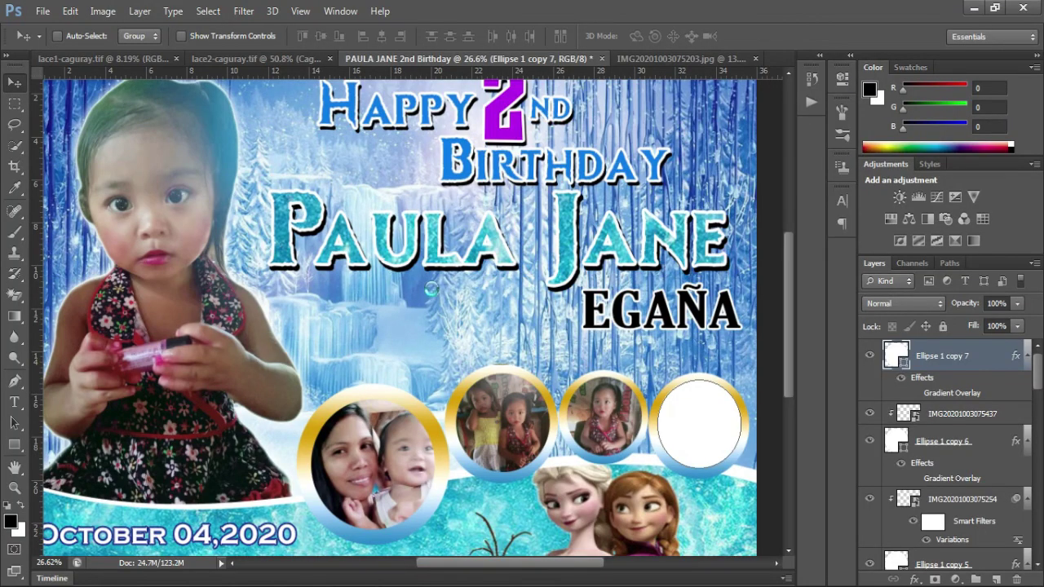
pyautogui.scroll(-3, 400, 290)
pyautogui.moveTo(319, 174); pyautogui.dragTo(594, 361)
pyautogui.hotkey('ctrl', 'alt', 'g')
pyautogui.press('Return')
pyautogui.hotkey('ctrl', '0')
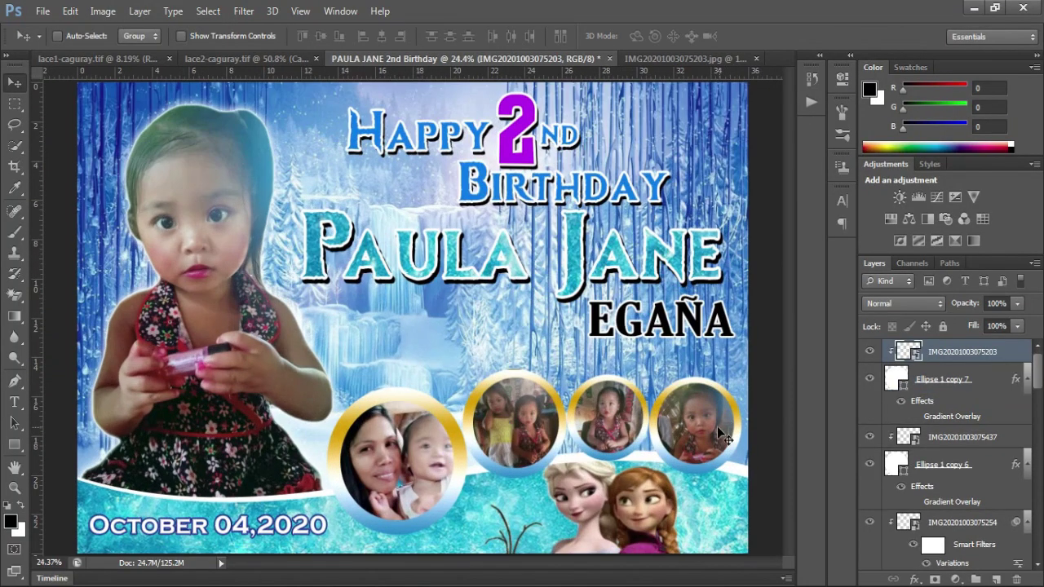
pyautogui.moveTo(711, 433); pyautogui.dragTo(714, 435)
# Apply a Variations colour correction to the fourth circle's photo
pyautogui.click(103, 12)
pyautogui.moveTo(122, 52)
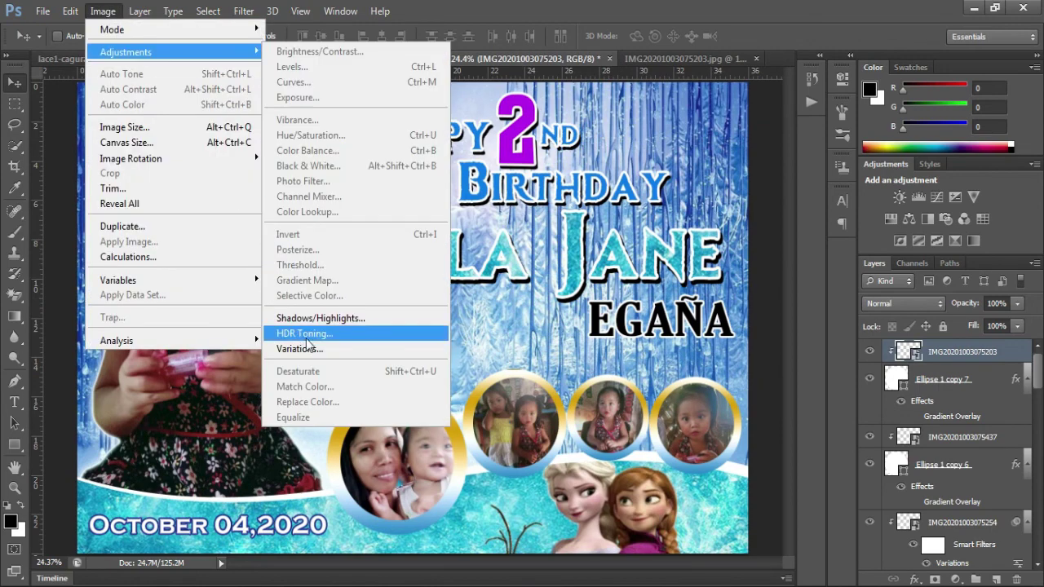
pyautogui.click(314, 414)
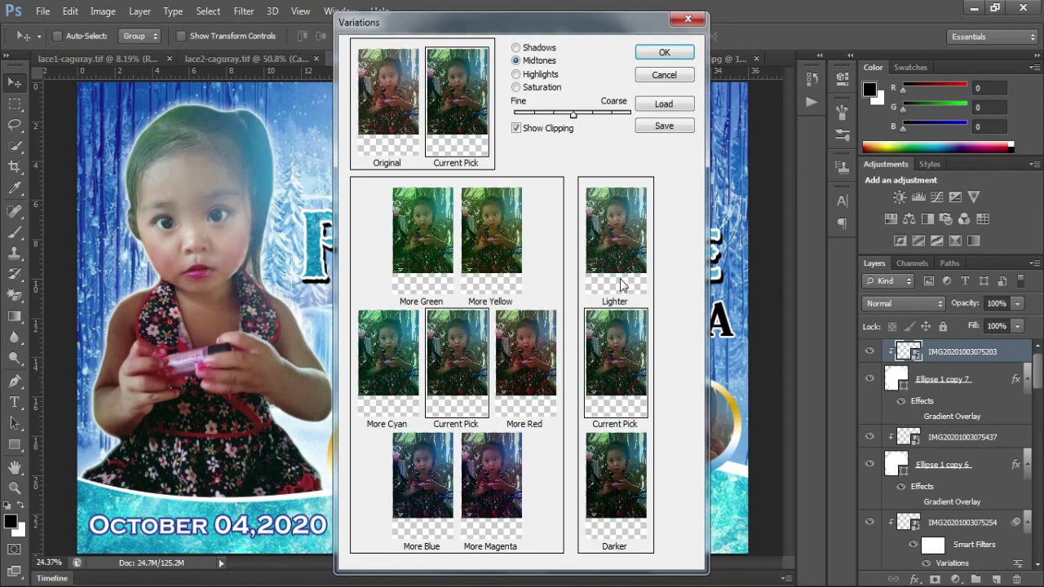
pyautogui.click(664, 51)
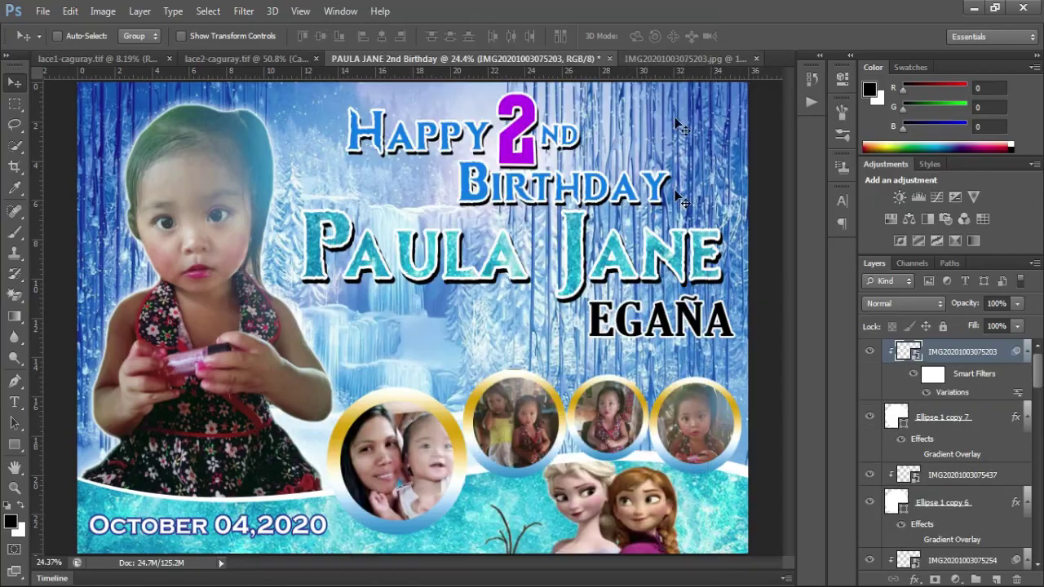
# Save the banner as a TIFF file
pyautogui.scroll(3, 563, 338)
pyautogui.scroll(-1, 562, 338)
pyautogui.hotkey('ctrl', 'shift', 's')
pyautogui.press('Return')
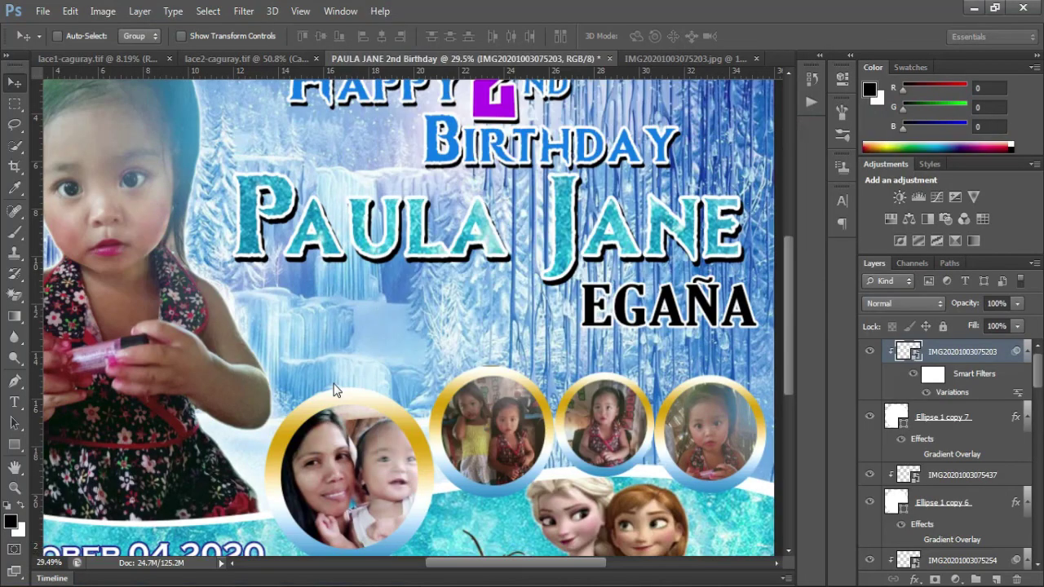
# Place the 2011 Anna image, then enlarge it and shift it down-left
pyautogui.hotkey('ctrl', '0')
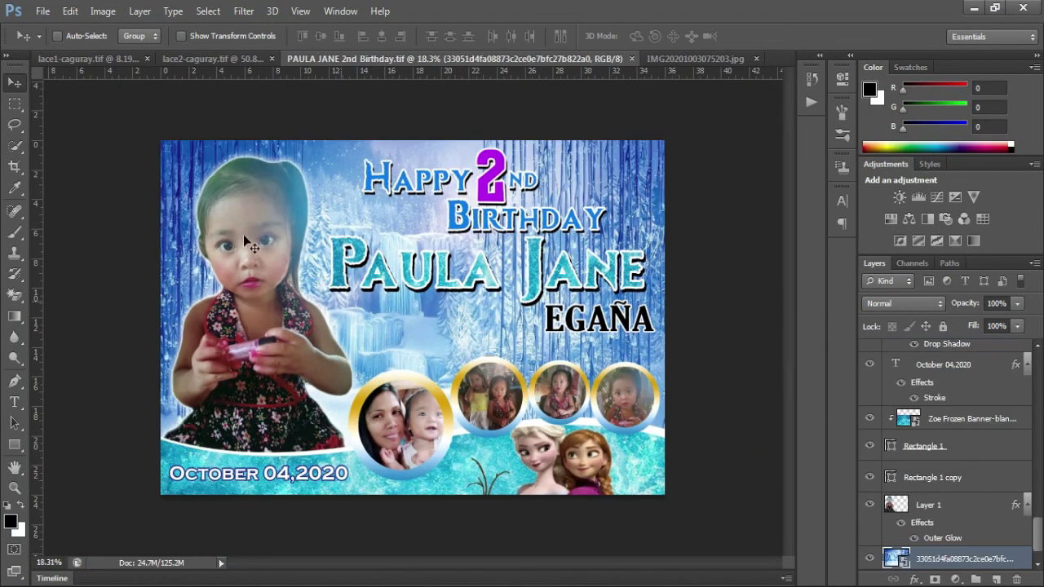
pyautogui.click(42, 10)
pyautogui.click(57, 274)
pyautogui.doubleClick(374, 120)
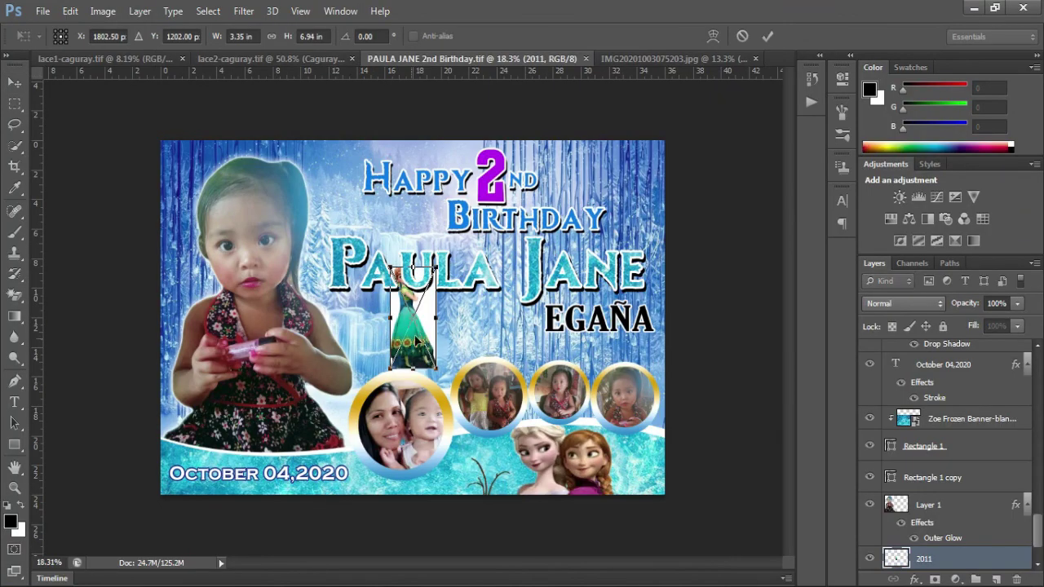
pyautogui.moveTo(412, 322); pyautogui.dragTo(353, 371)
pyautogui.moveTo(382, 306); pyautogui.dragTo(450, 130)
pyautogui.moveTo(433, 221); pyautogui.dragTo(393, 224)
pyautogui.press('Return')
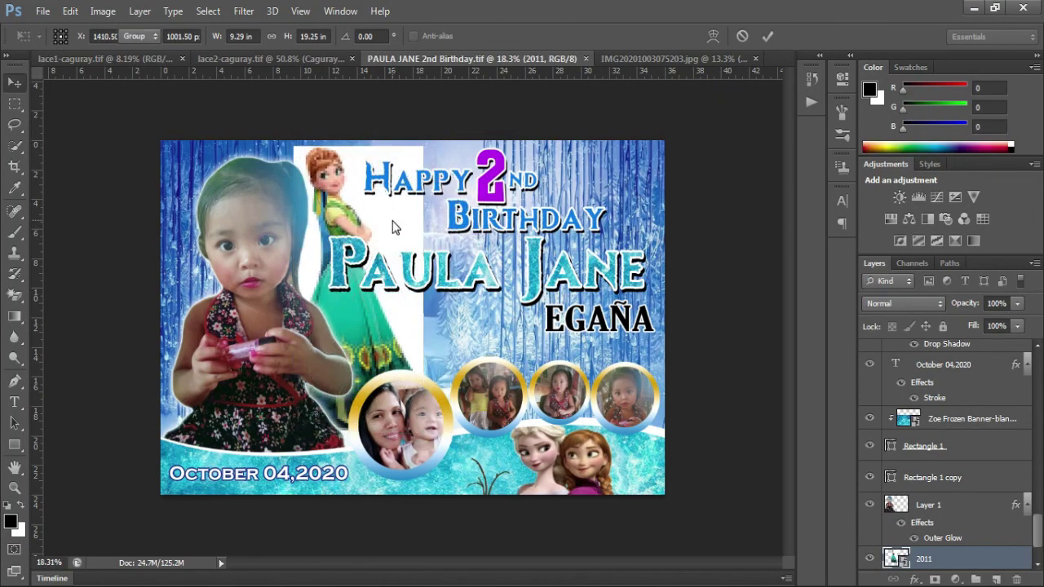
# Rasterize the Anna image and erase its white background with the Magic Eraser
pyautogui.press('e')
pyautogui.click(393, 225)
pyautogui.click(459, 242)
pyautogui.click(383, 329)
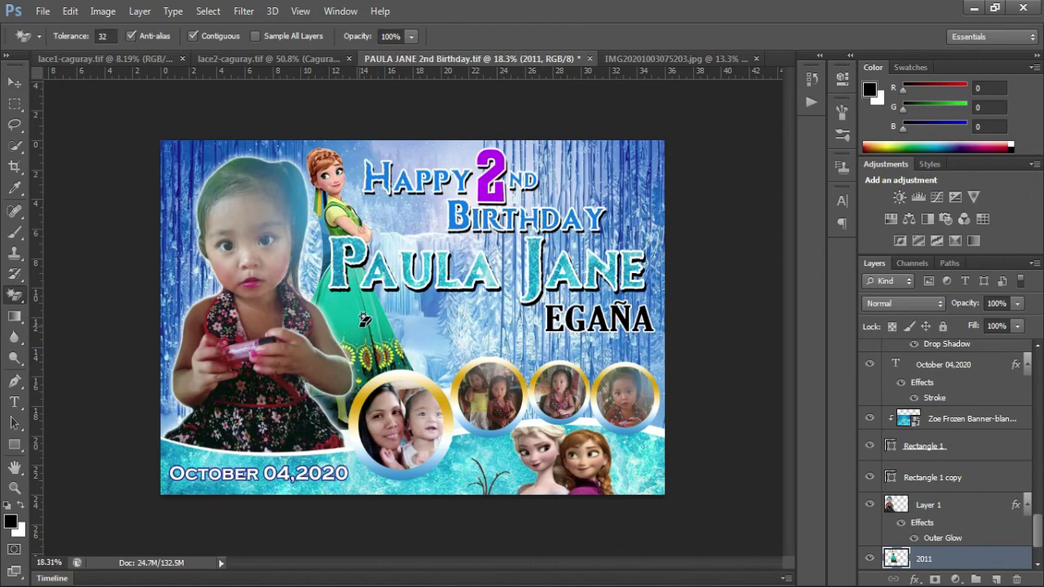
# Add an Outer Glow layer style to the Anna figure
pyautogui.rightClick(941, 560)
pyautogui.click(744, 57)
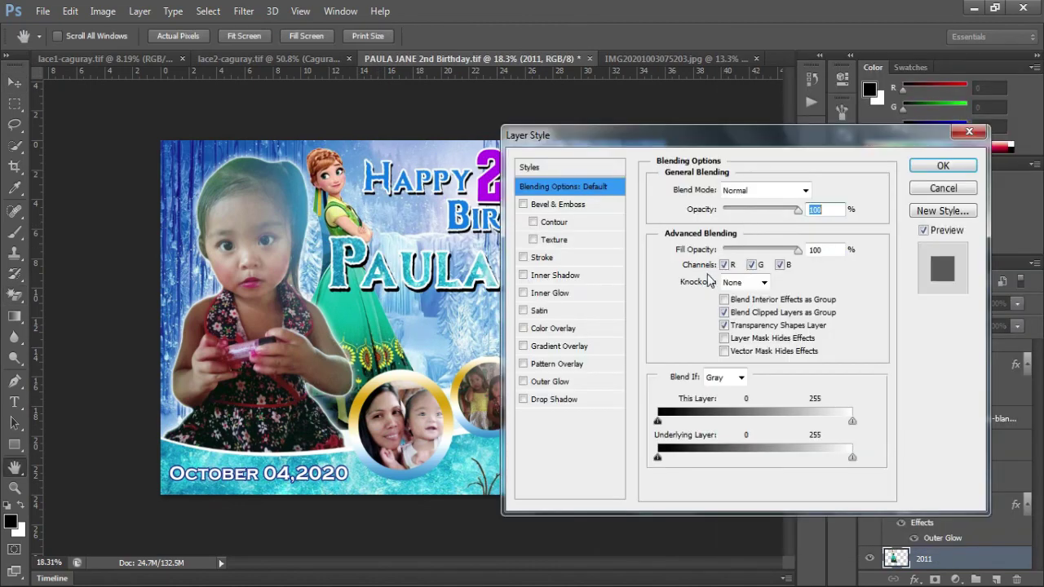
pyautogui.click(552, 382)
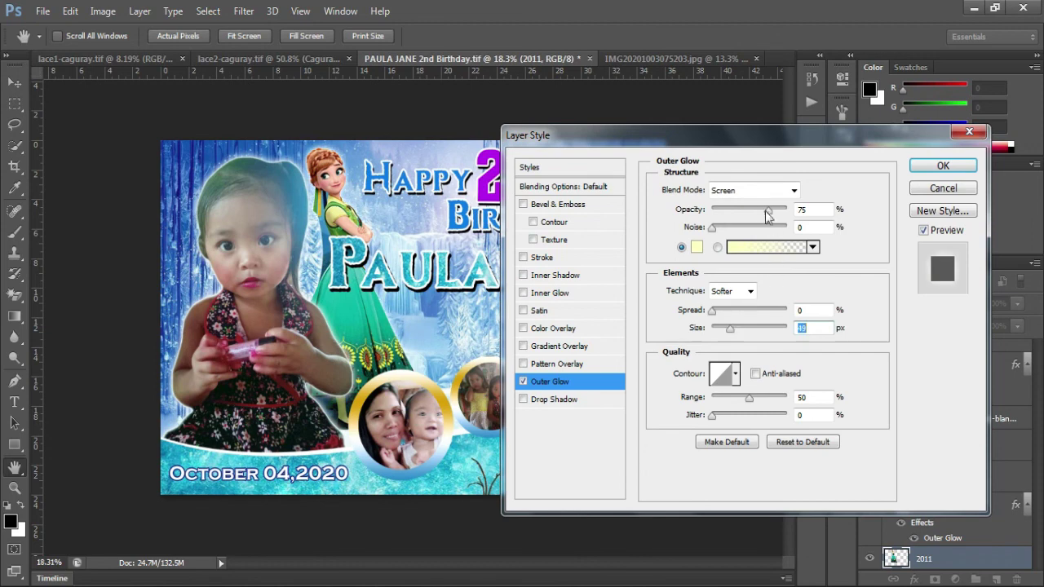
pyautogui.click(922, 167)
pyautogui.press('v')
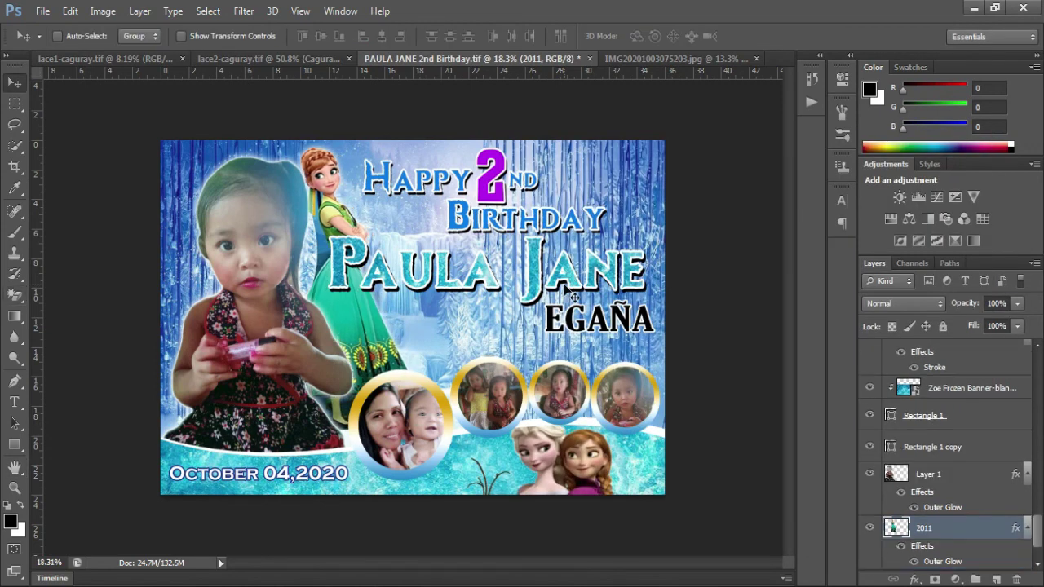
# Place the 227917_preview Elsa image, flip it horizontally, and fit it top-right
pyautogui.rightClick(594, 183)
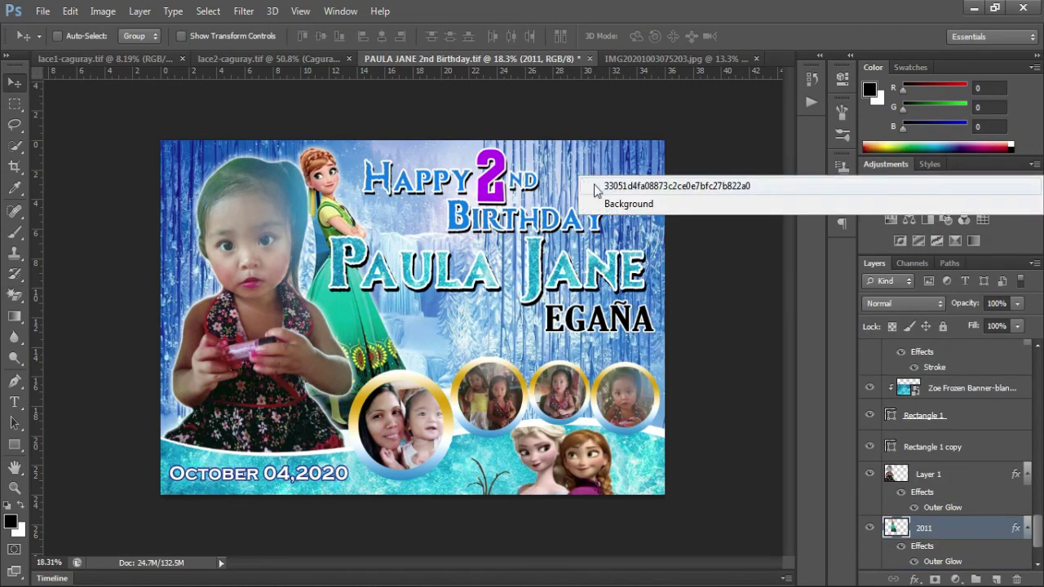
pyautogui.click(628, 183)
pyautogui.click(42, 12)
pyautogui.click(118, 274)
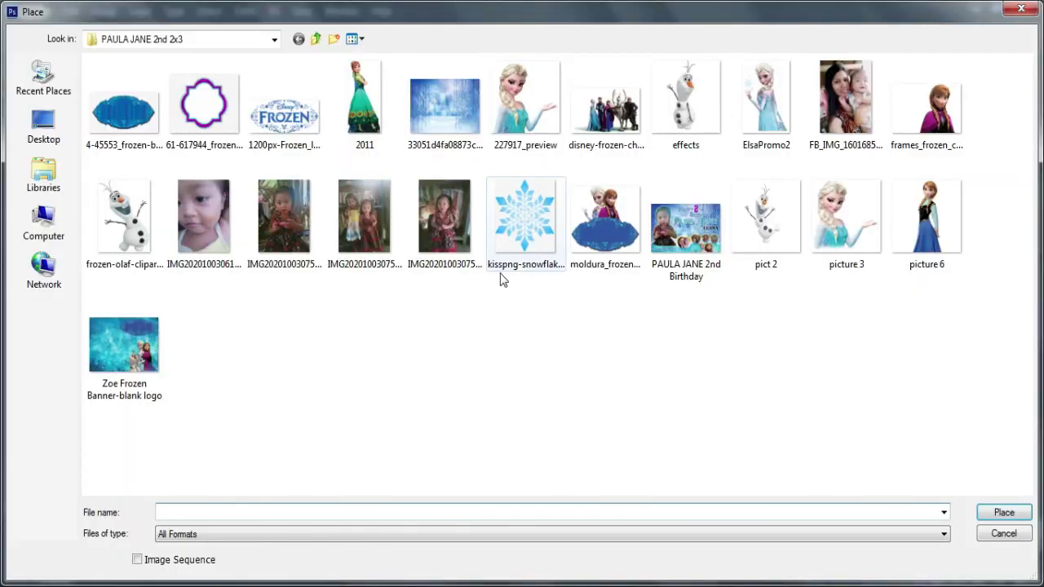
pyautogui.doubleClick(540, 118)
pyautogui.rightClick(416, 315)
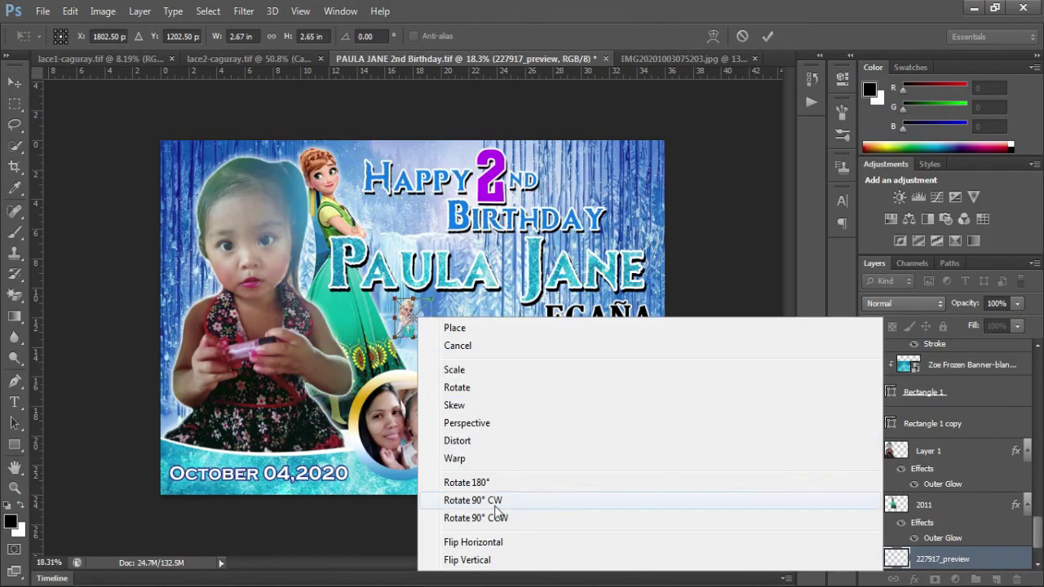
pyautogui.click(465, 543)
pyautogui.moveTo(432, 298); pyautogui.dragTo(578, 145)
pyautogui.moveTo(554, 274); pyautogui.dragTo(642, 269)
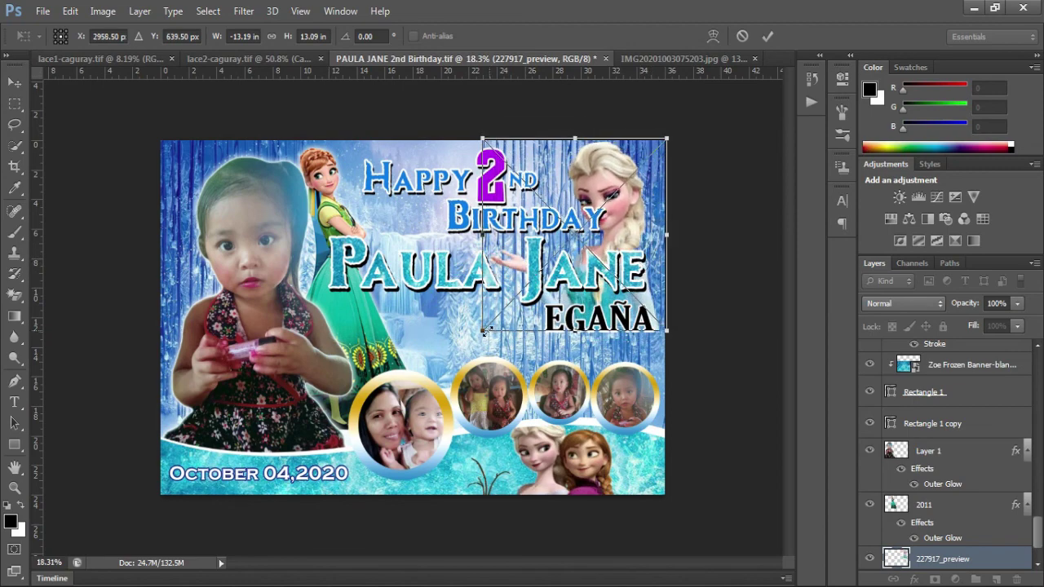
pyautogui.moveTo(484, 330); pyautogui.dragTo(520, 291)
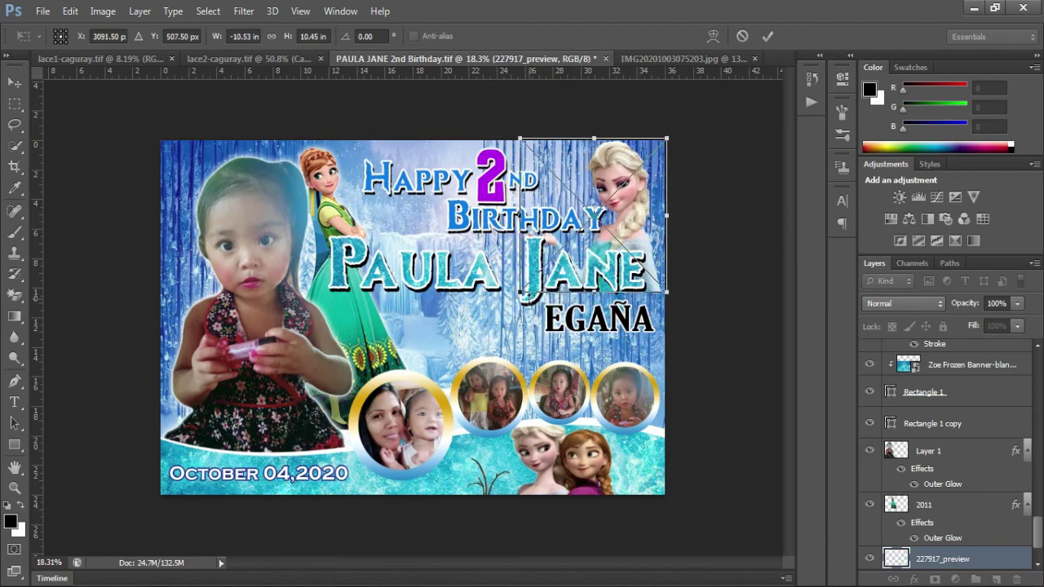
pyautogui.press('Return')
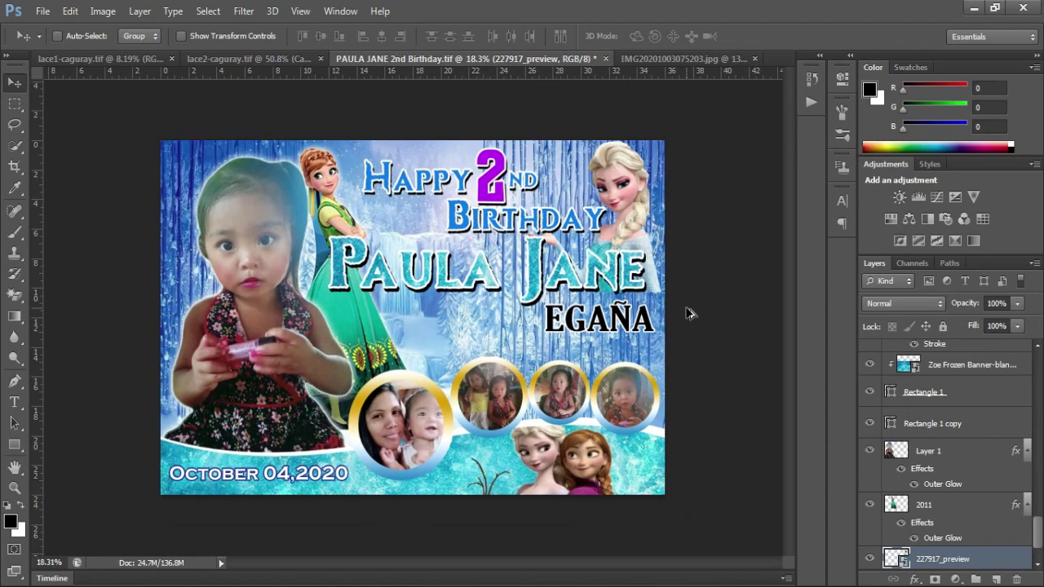
pyautogui.click(1019, 507)
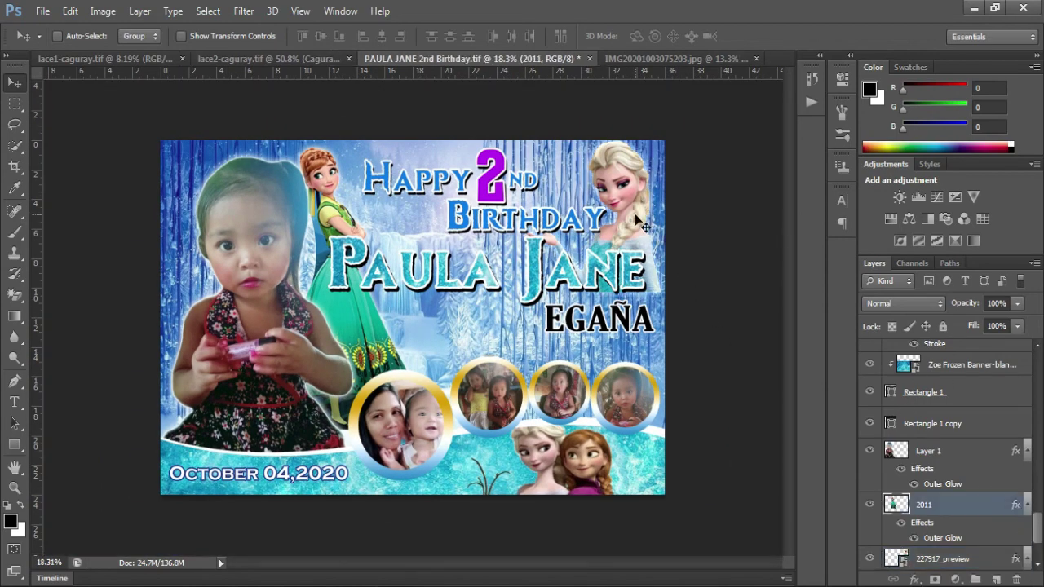
# Move the OCTOBER 04,2020 date layer up and resize it to line up under EGAÑA
pyautogui.rightClick(315, 491)
pyautogui.click(350, 346)
pyautogui.moveTo(330, 473); pyautogui.dragTo(585, 356)
pyautogui.hotkey('ctrl', 't')
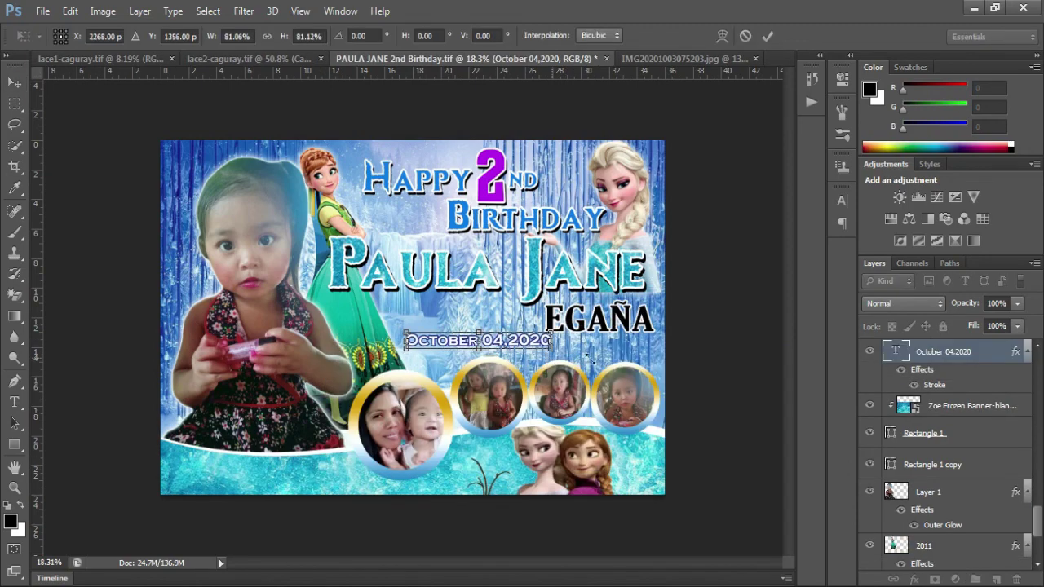
pyautogui.scroll(4, 518, 348)
pyautogui.moveTo(522, 347); pyautogui.dragTo(564, 352)
pyautogui.hscroll(5, 571, 354)
pyautogui.press('Return')
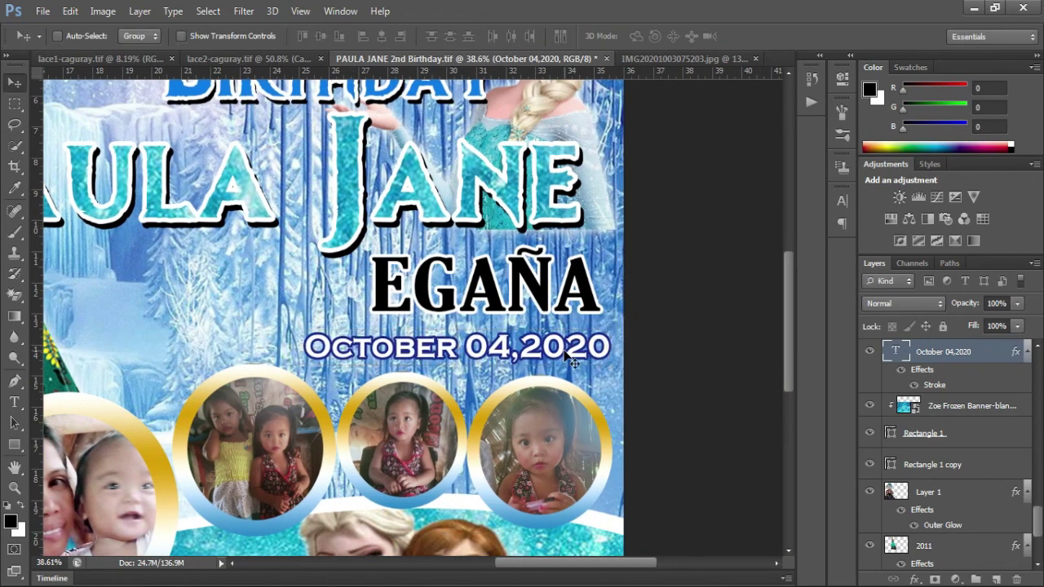
# Place the disney-frozen-characters group image and shrink it into the bottom-left corner
pyautogui.hotkey('ctrl', '0')
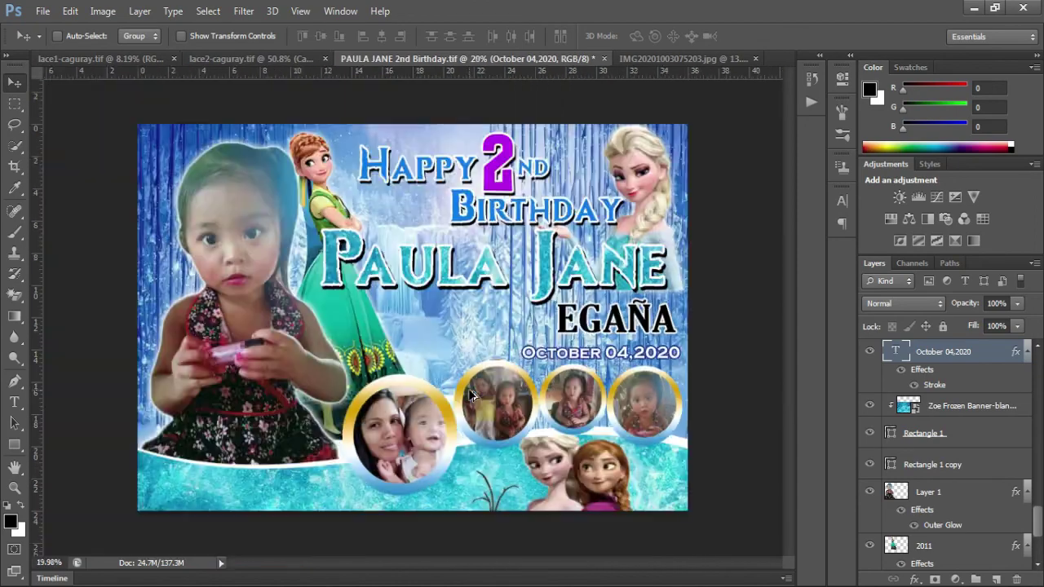
pyautogui.rightClick(300, 461)
pyautogui.click(235, 476)
pyautogui.click(42, 10)
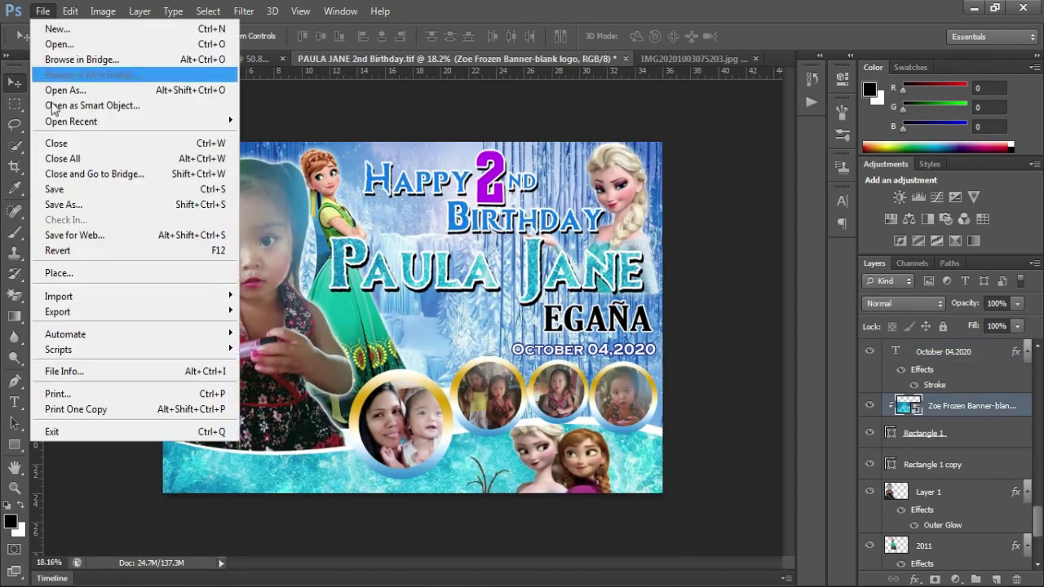
pyautogui.click(57, 274)
pyautogui.doubleClick(606, 106)
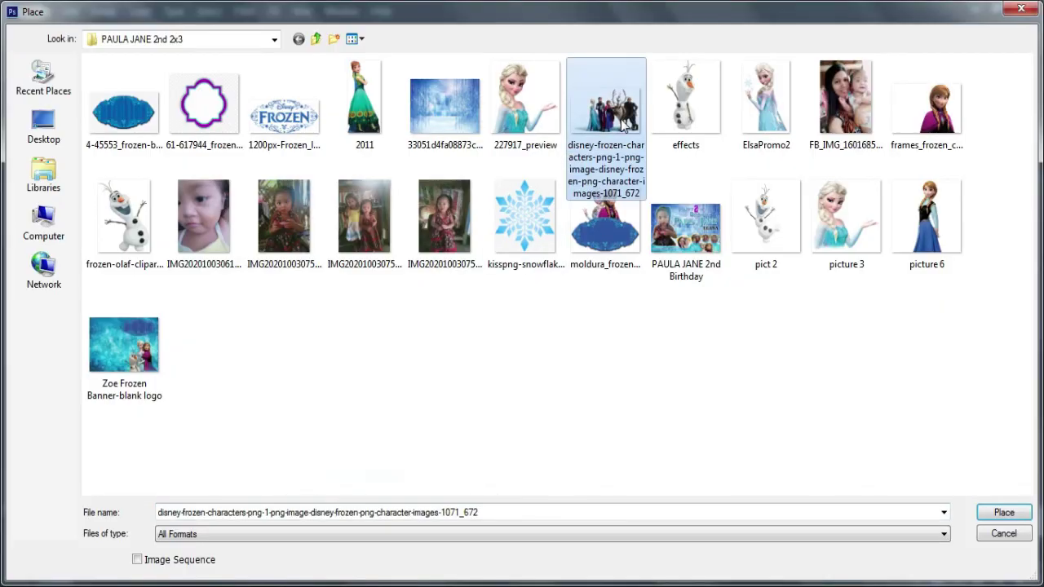
pyautogui.moveTo(519, 253); pyautogui.dragTo(470, 308)
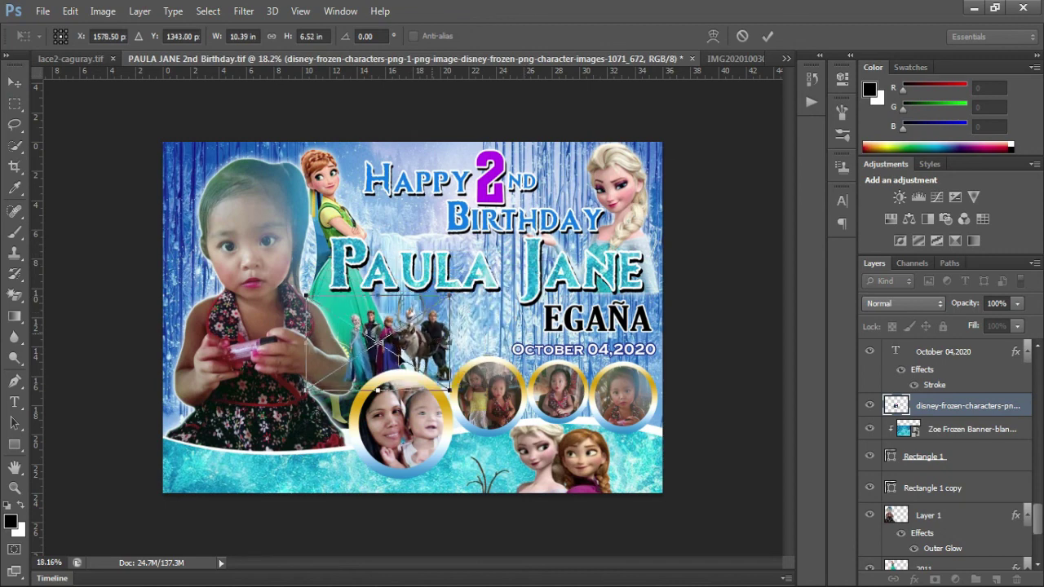
pyautogui.moveTo(392, 334); pyautogui.dragTo(204, 432)
pyautogui.moveTo(256, 389); pyautogui.dragTo(292, 397)
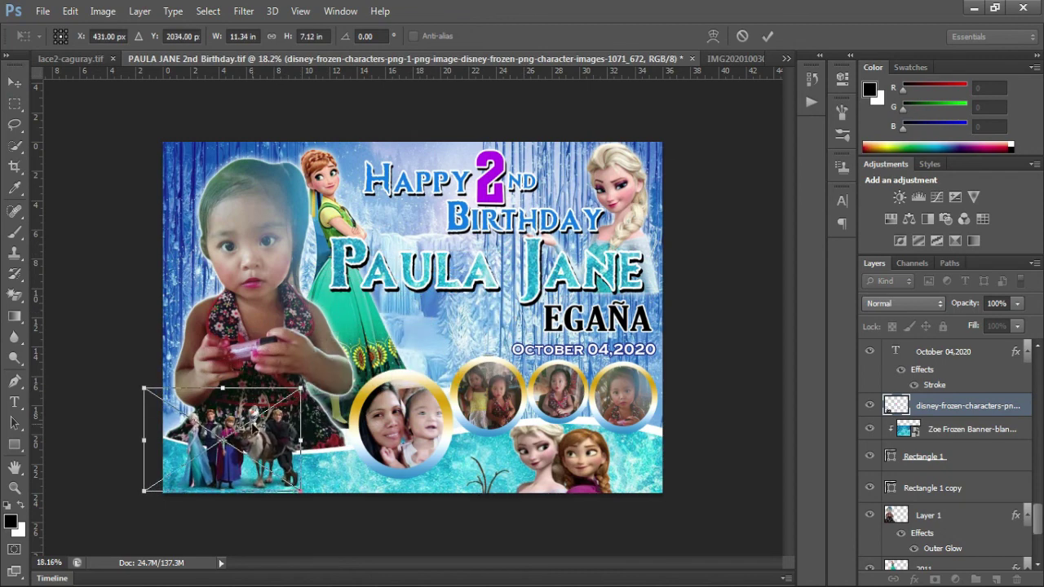
pyautogui.moveTo(269, 463); pyautogui.dragTo(259, 461)
pyautogui.press('Return')
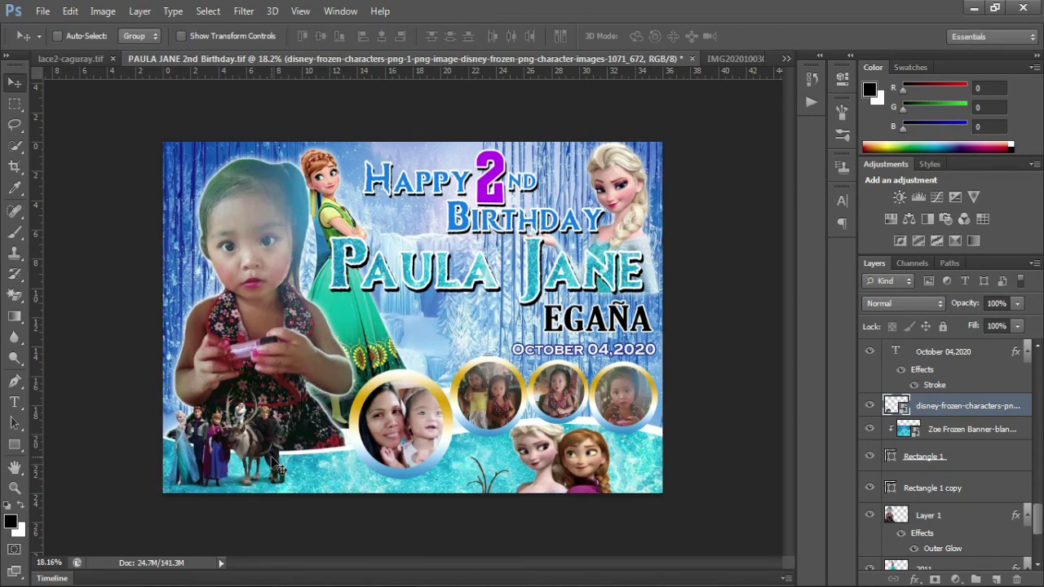
# Enlarge the Frozen character group slightly with Free Transform
pyautogui.hotkey('ctrl', 't')
pyautogui.hotkey('ctrl', '+')
pyautogui.moveTo(247, 419); pyautogui.dragTo(256, 404)
pyautogui.press('Return')
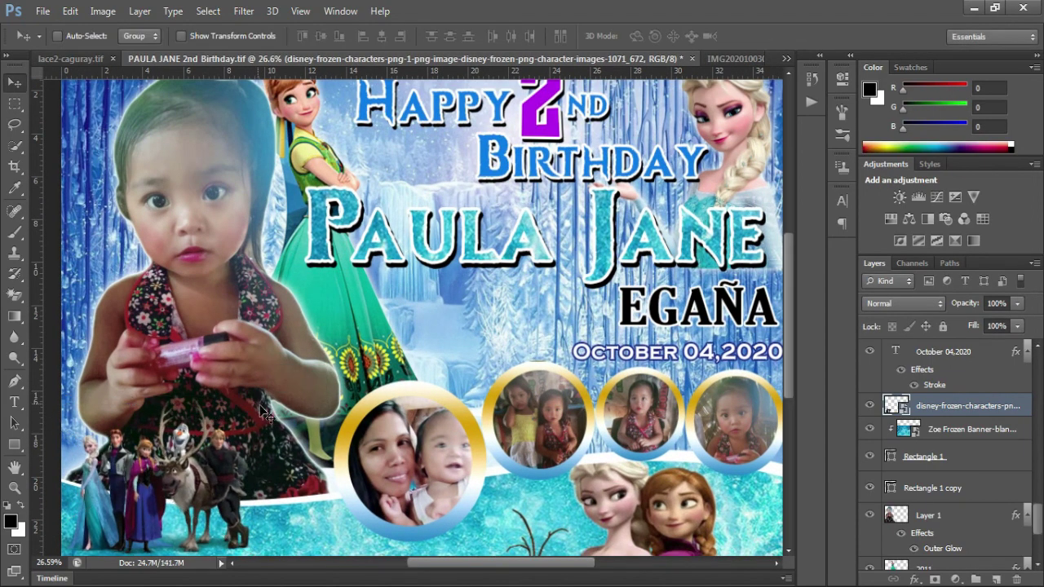
pyautogui.hotkey('ctrl', '-')
pyautogui.scroll(1, 269, 480)
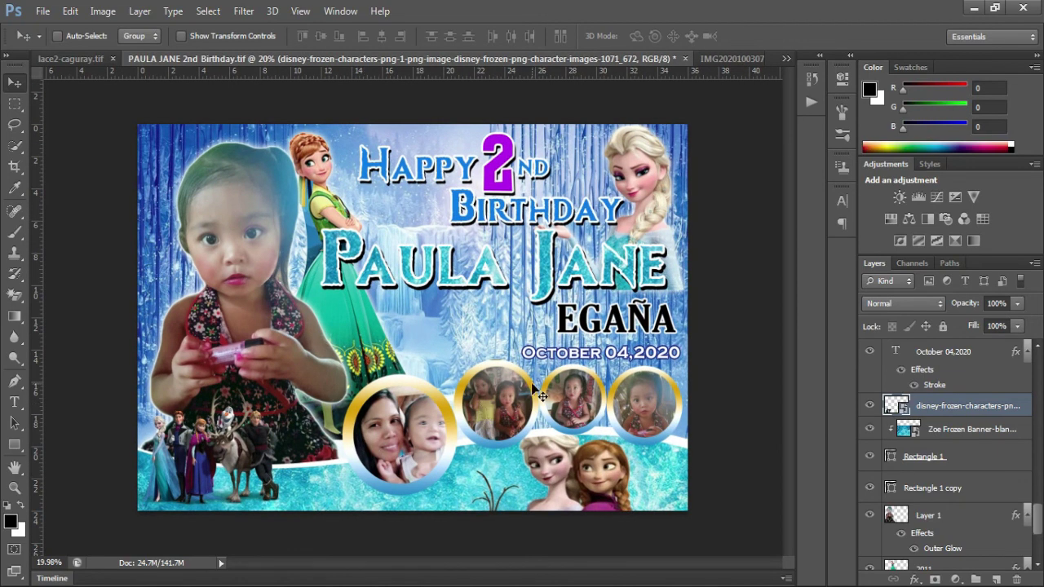
pyautogui.rightClick(142, 211)
# Place the effects Olaf image and shrink it to a small figure mid-banner
pyautogui.click(173, 191)
pyautogui.click(42, 10)
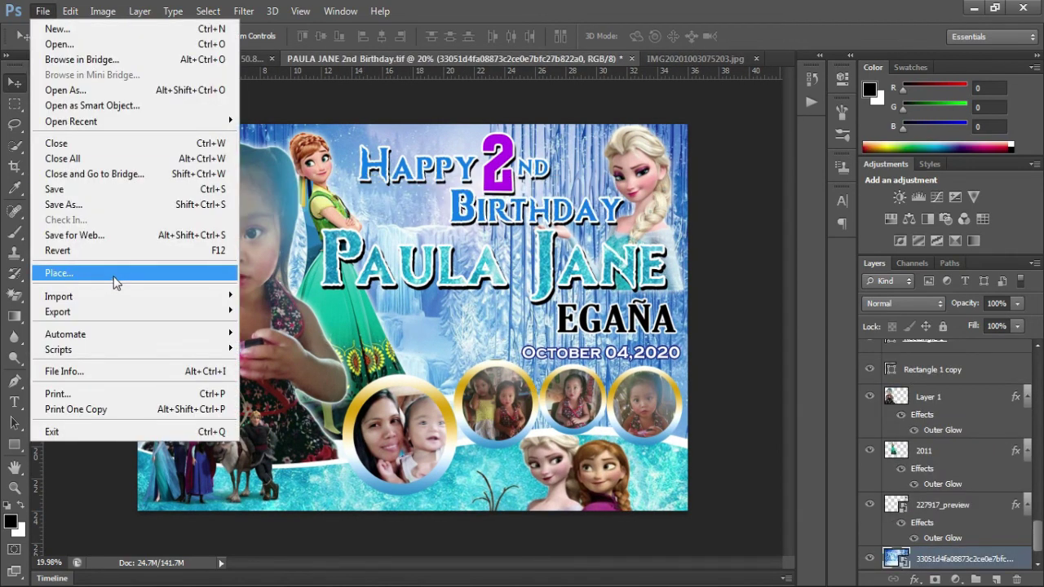
pyautogui.click(114, 274)
pyautogui.doubleClick(685, 98)
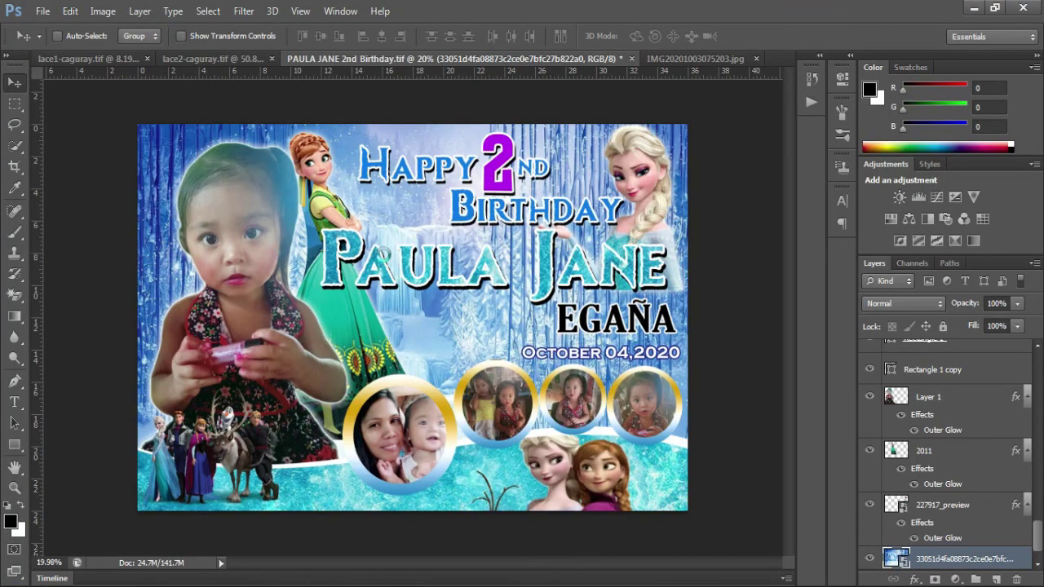
pyautogui.moveTo(490, 290)
pyautogui.mouseDown()
pyautogui.moveTo(262, 256)
pyautogui.moveTo(256, 227)
pyautogui.moveTo(499, 304)
pyautogui.mouseUp()
pyautogui.moveTo(613, 122); pyautogui.dragTo(552, 211)
pyautogui.moveTo(465, 304); pyautogui.dragTo(510, 293)
pyautogui.moveTo(594, 210); pyautogui.dragTo(482, 285)
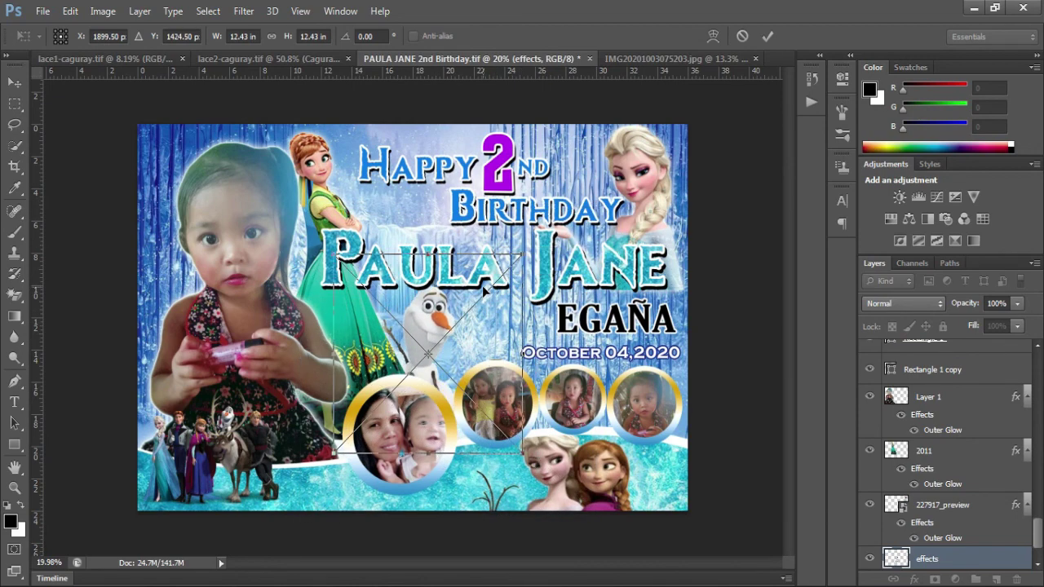
pyautogui.press('Return')
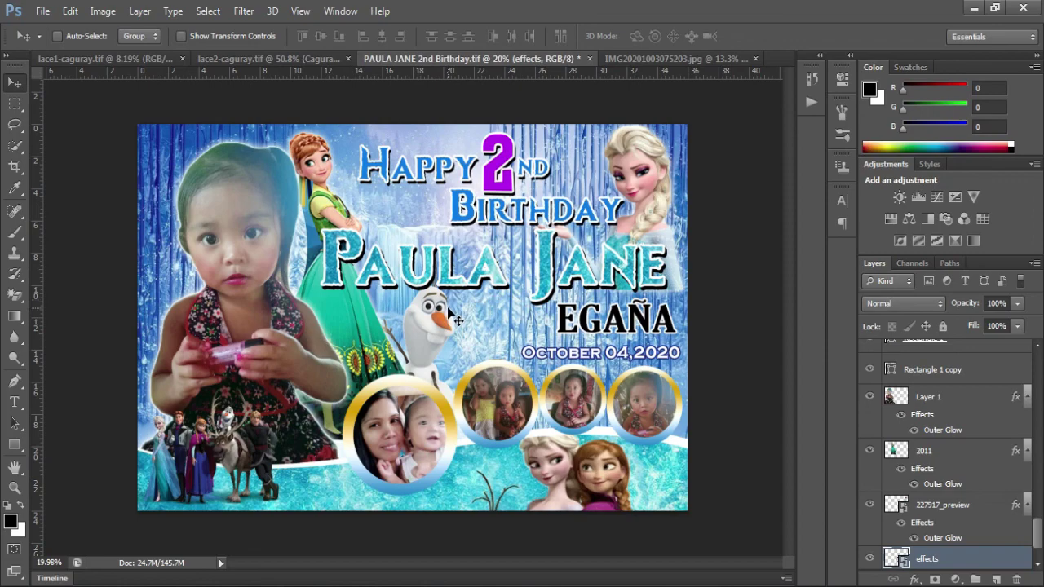
# Save the banner as a TIFF file with Ctrl+Shift+S
pyautogui.hotkey('ctrl', '-')
pyautogui.hotkey('ctrl', 'shift', 's')
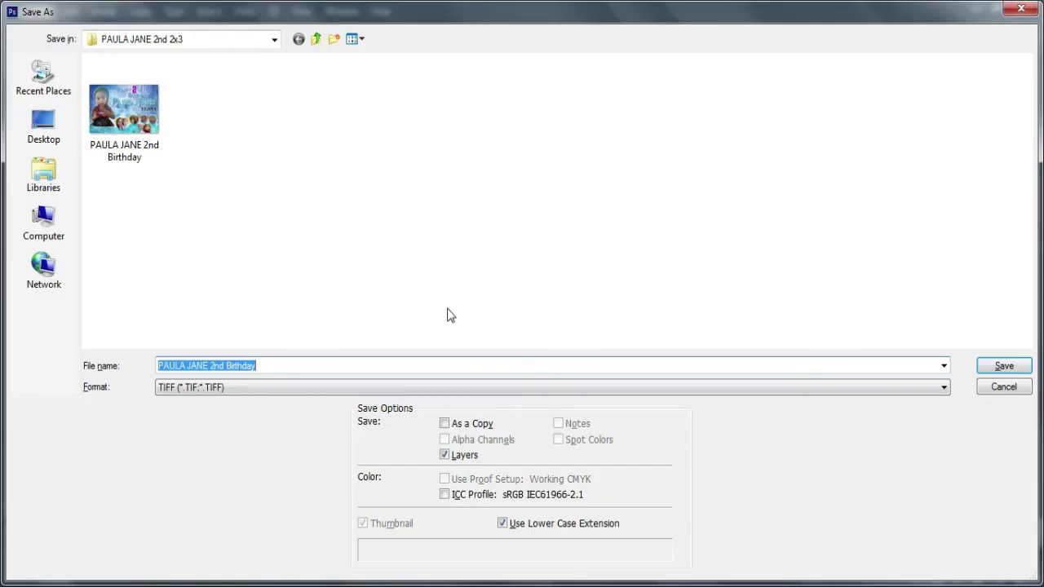
pyautogui.press('Return')
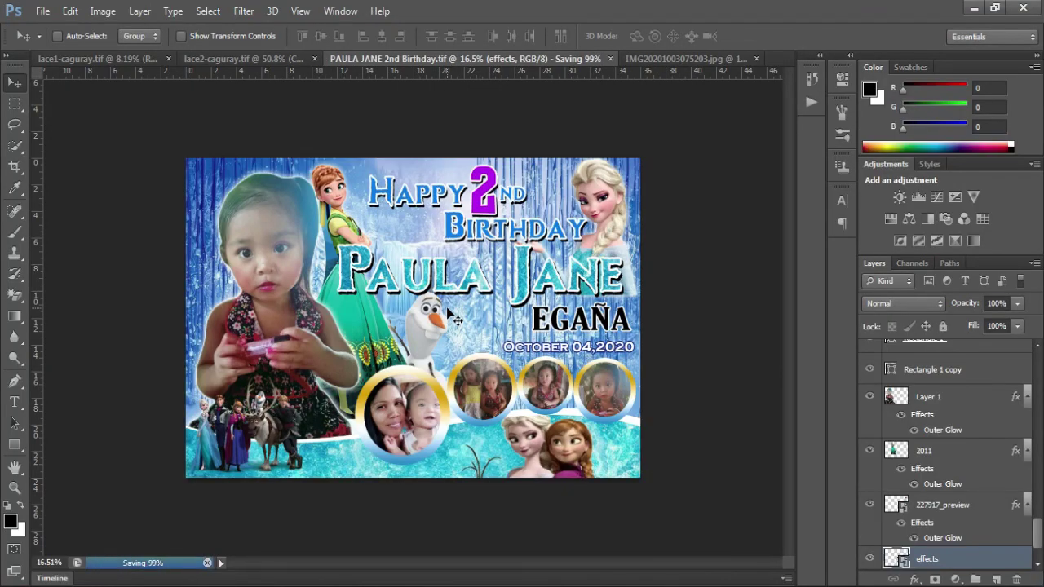